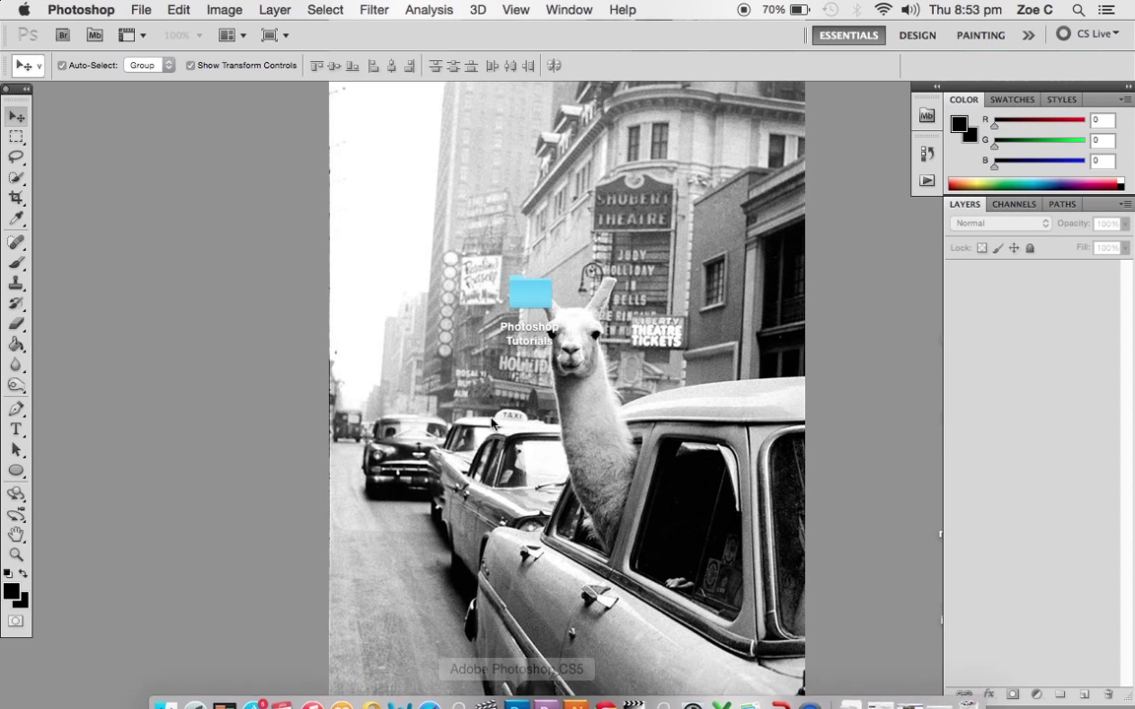
- Start a new document named 'Poster Example' and bring up its size presets
click(141, 10)
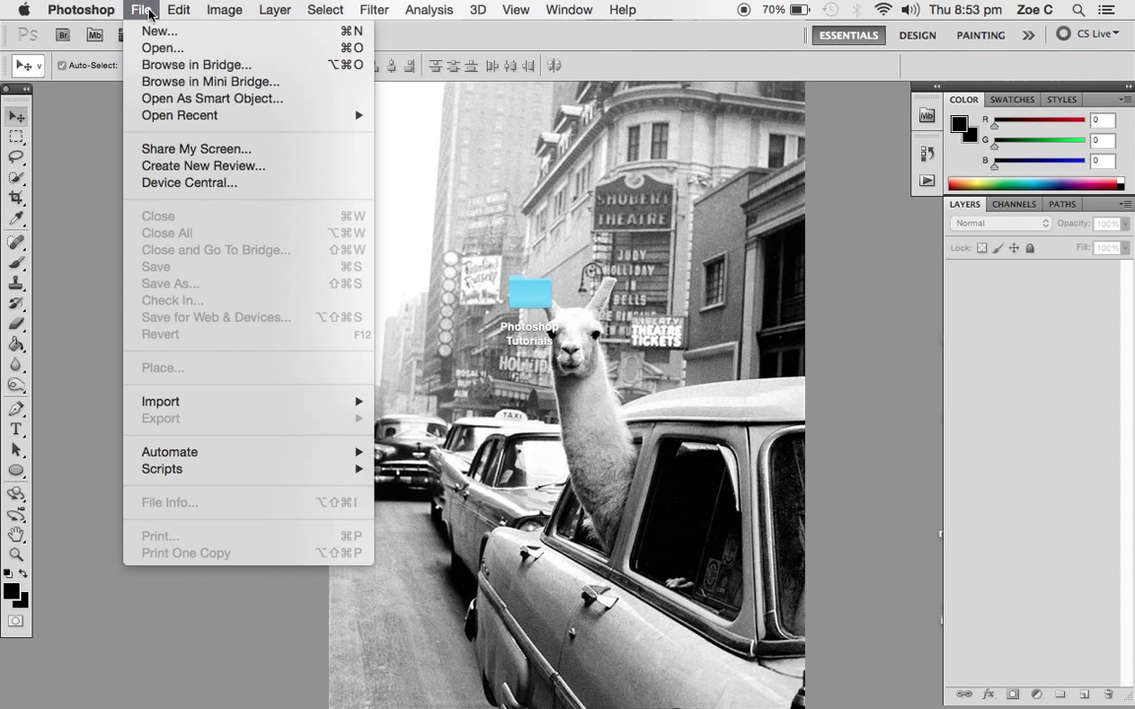
click(153, 31)
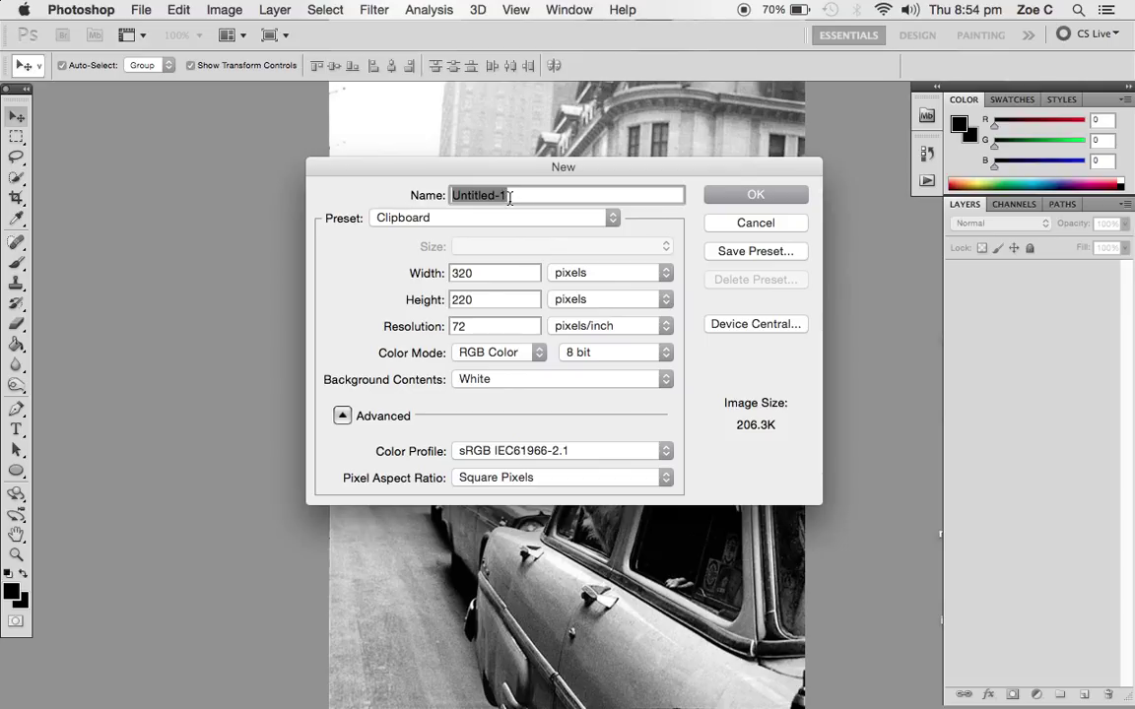
key(BackSpace)
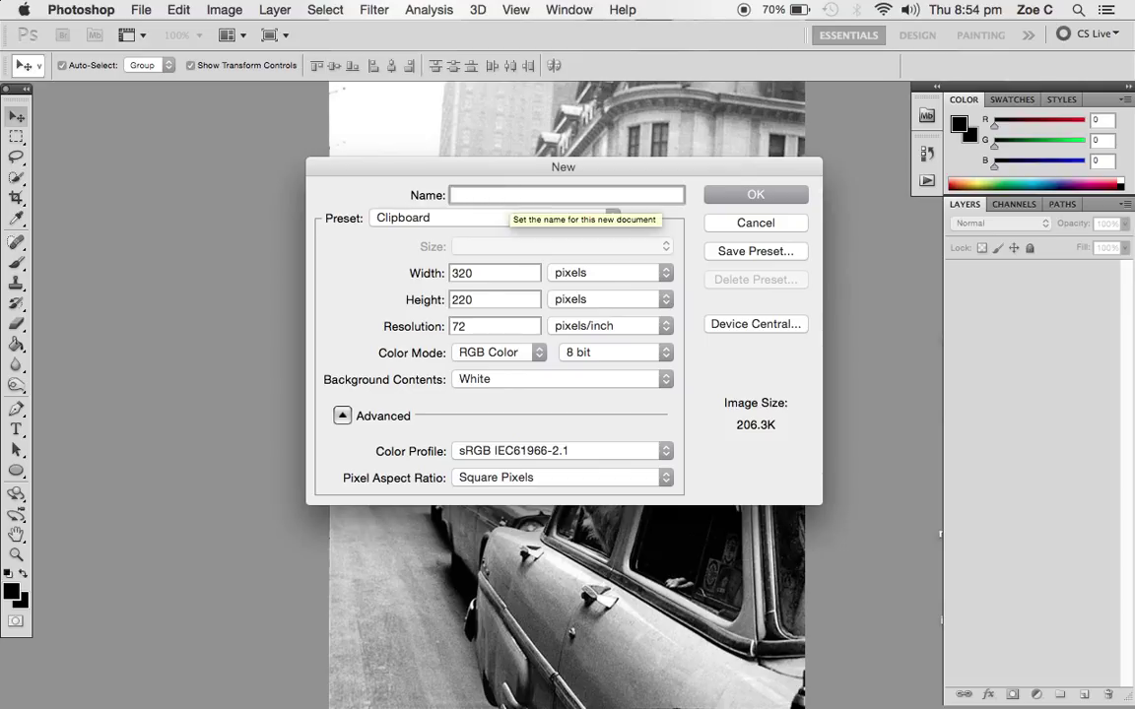
text(Poste)
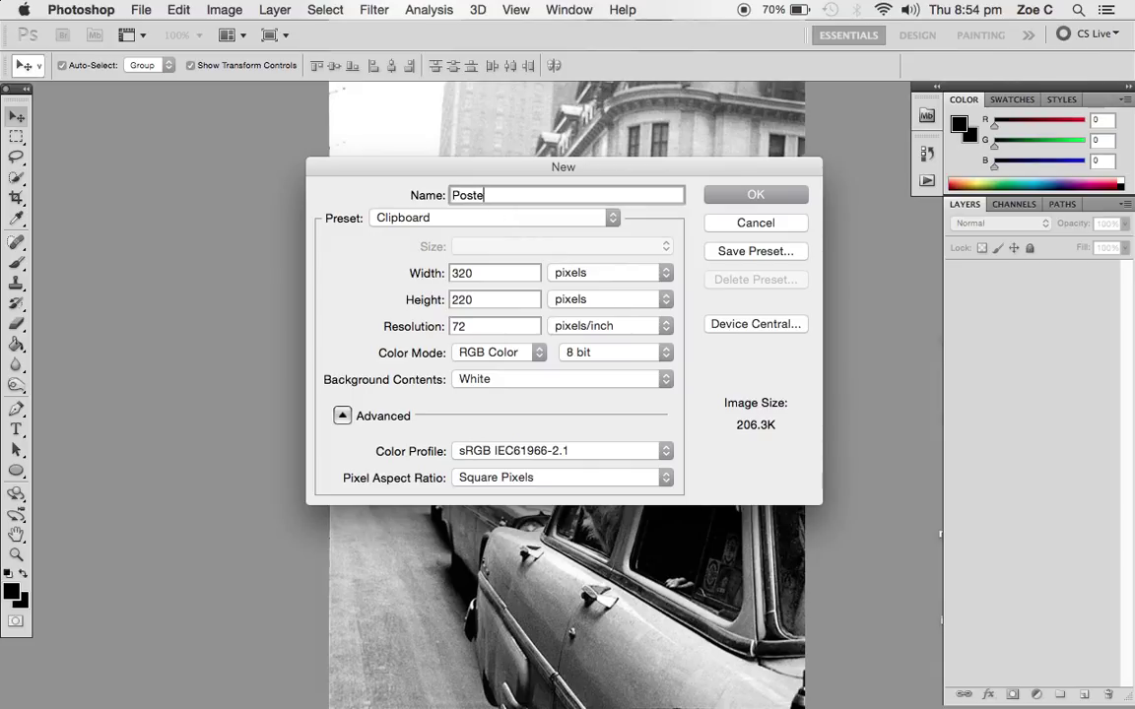
text(r Example)
click(611, 219)
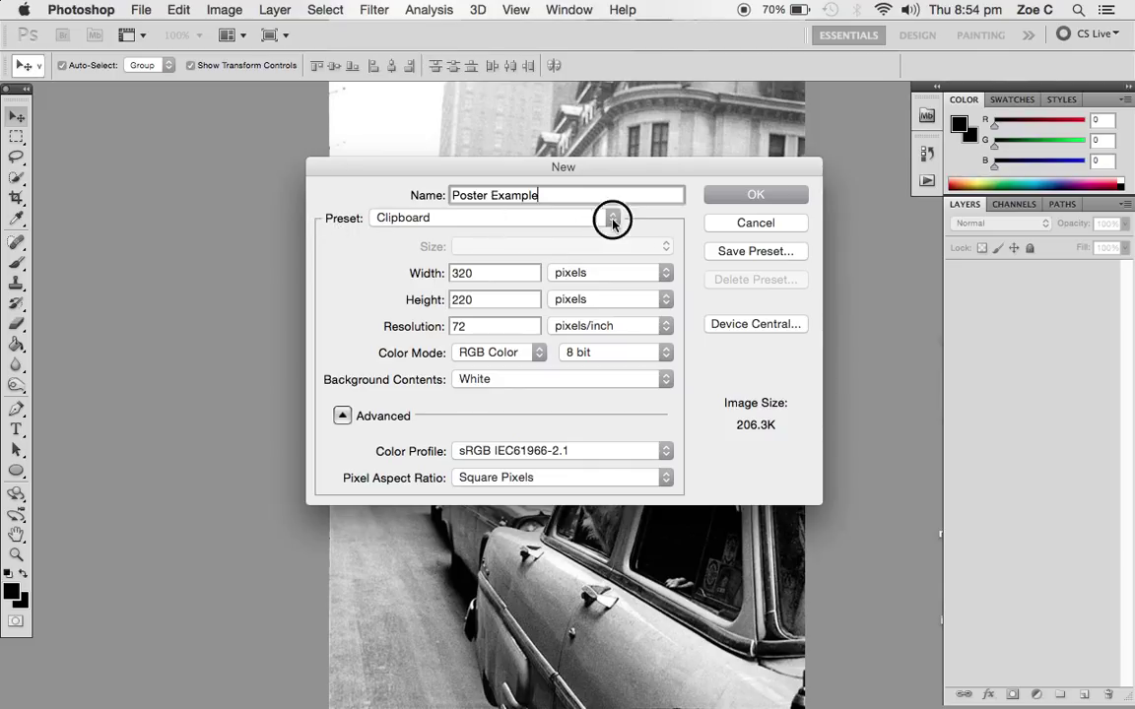
- Choose the International Paper A3 preset, then swap it to 420 × 297 mm landscape
click(502, 276)
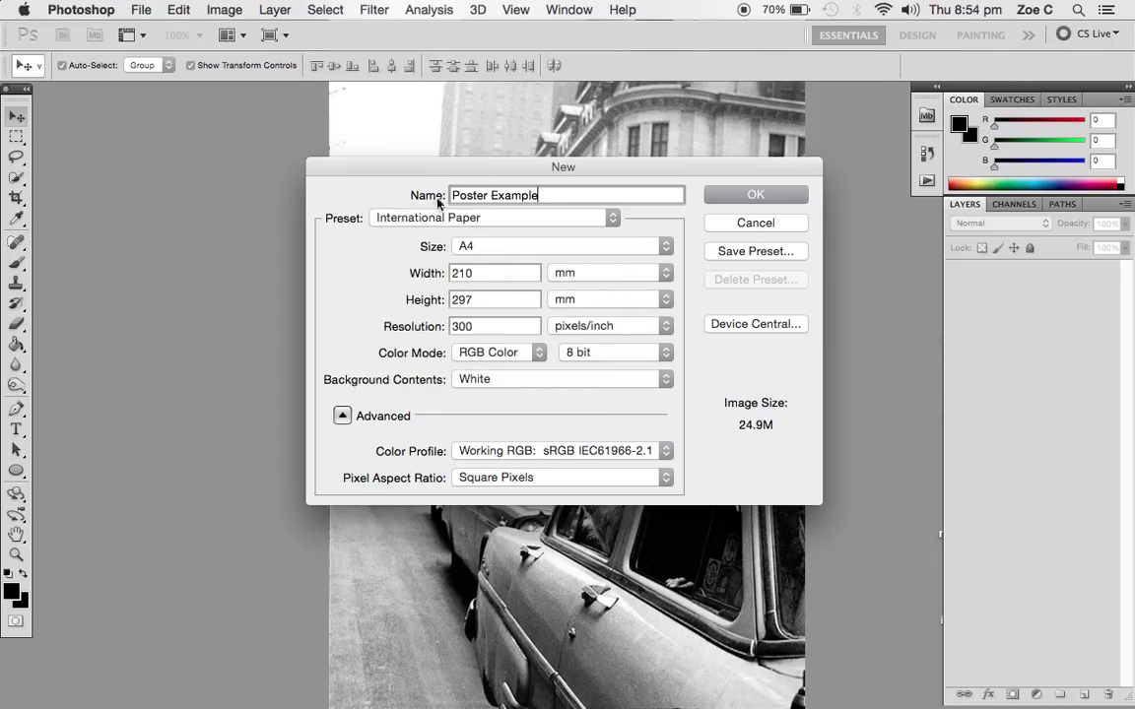
click(667, 247)
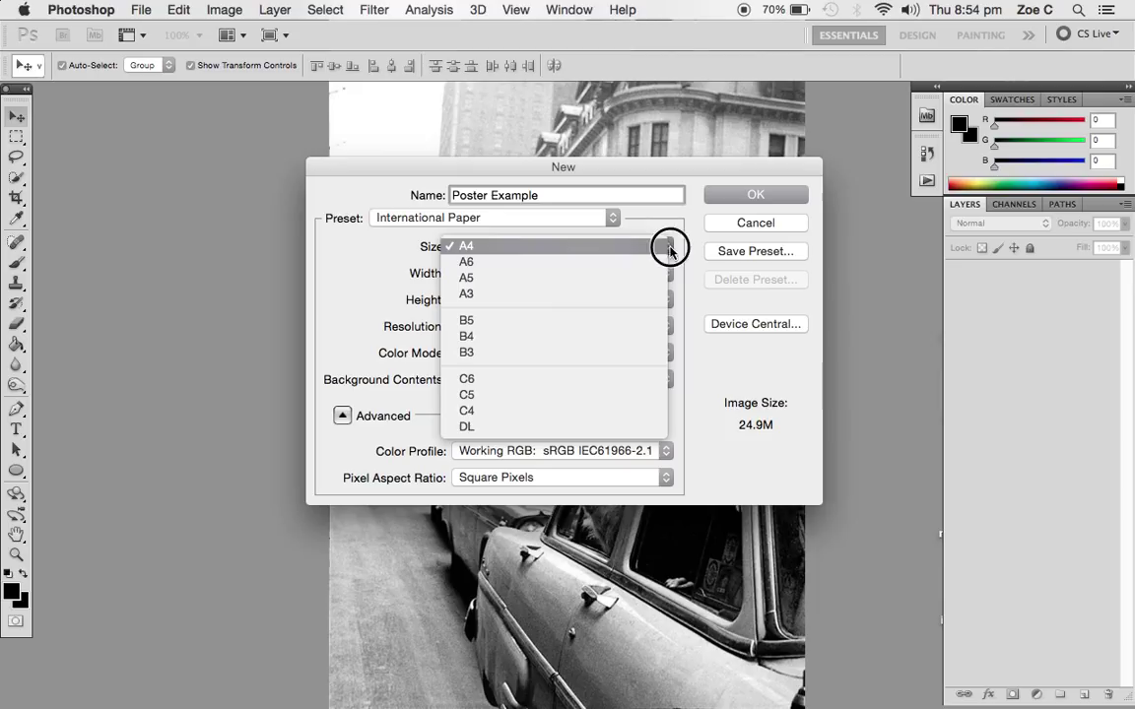
click(553, 292)
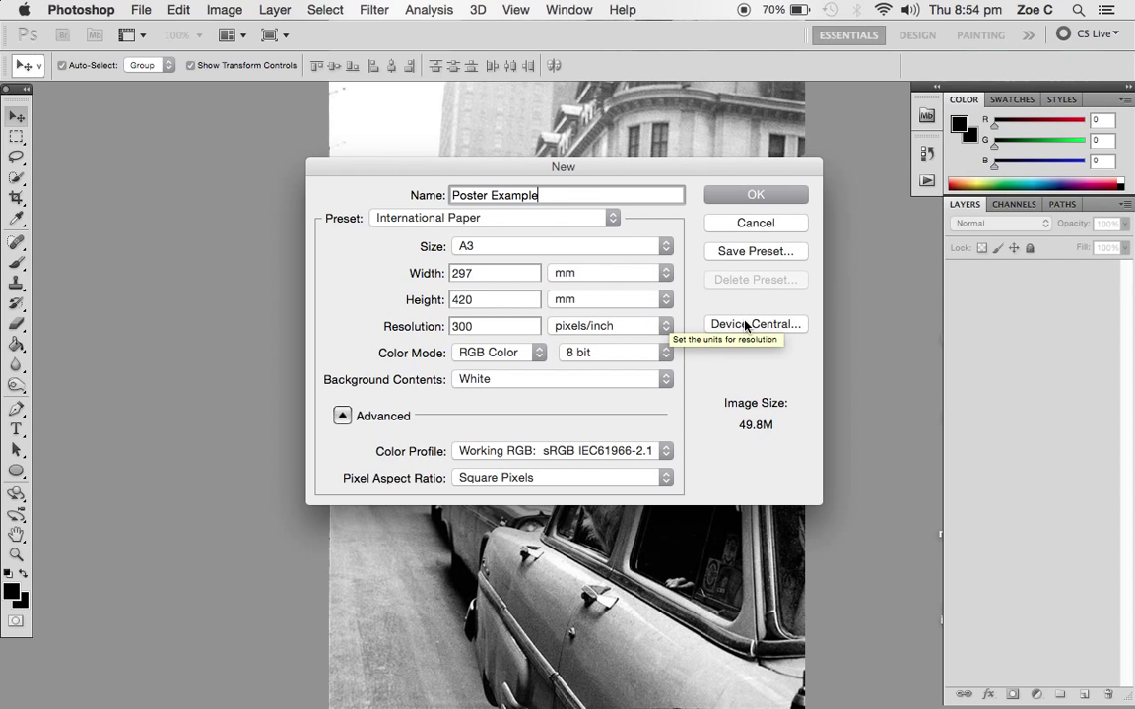
click(486, 300)
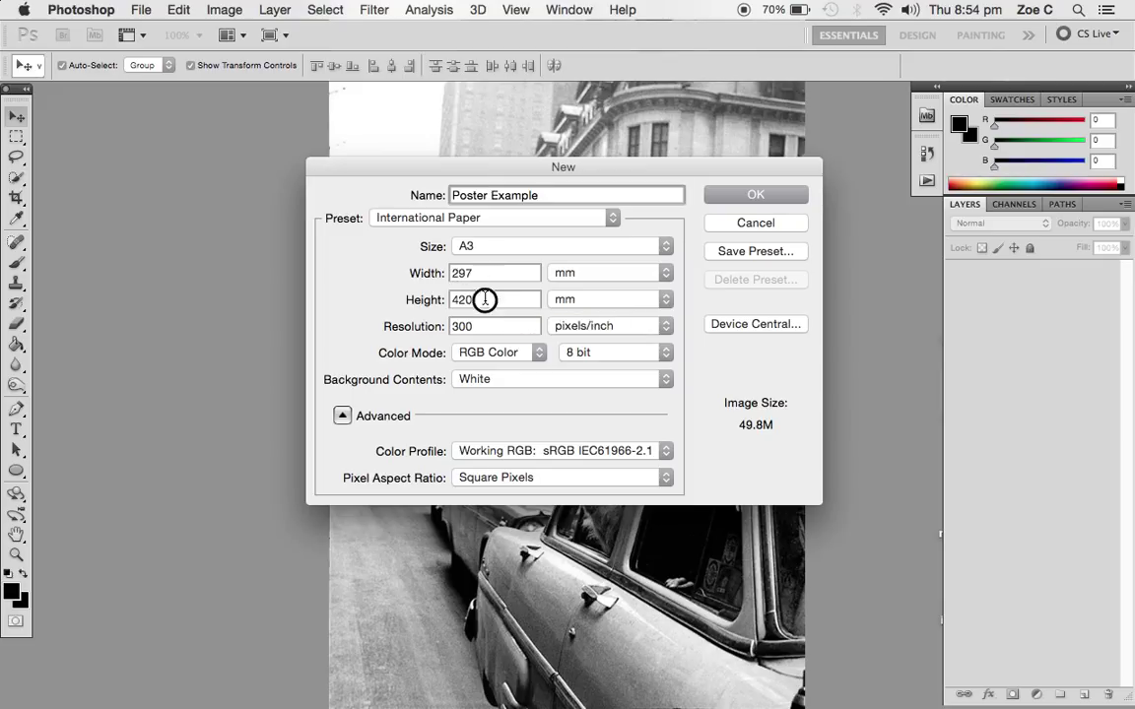
drag(486, 299, 426, 300)
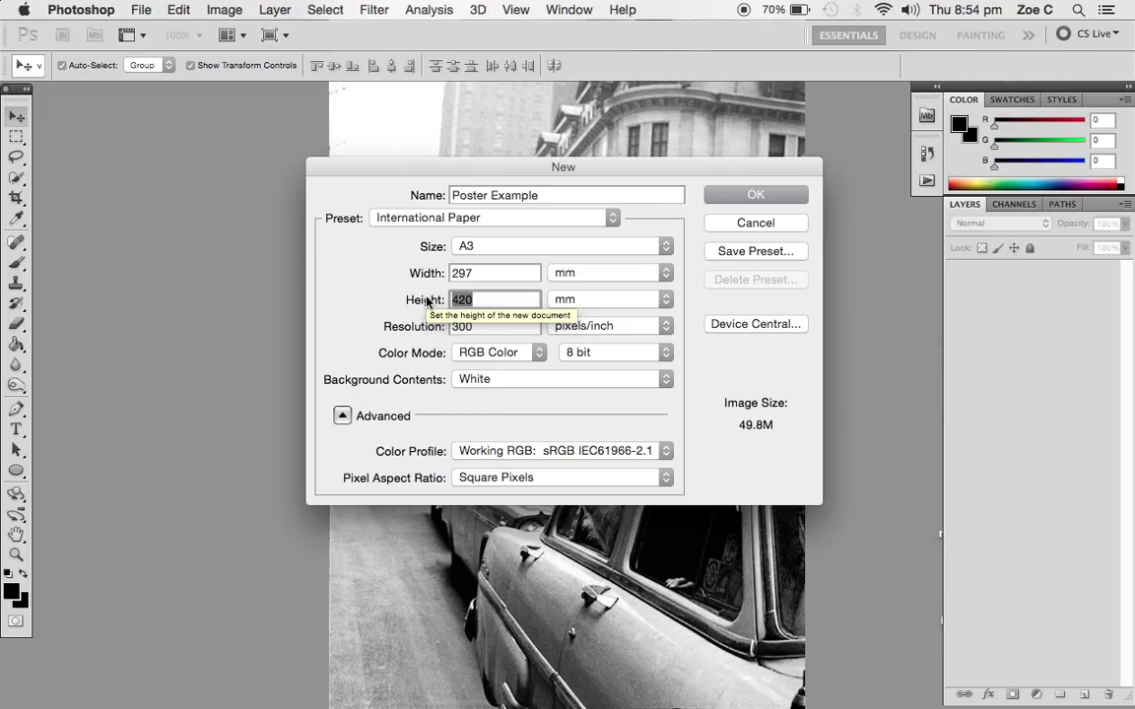
text(297)
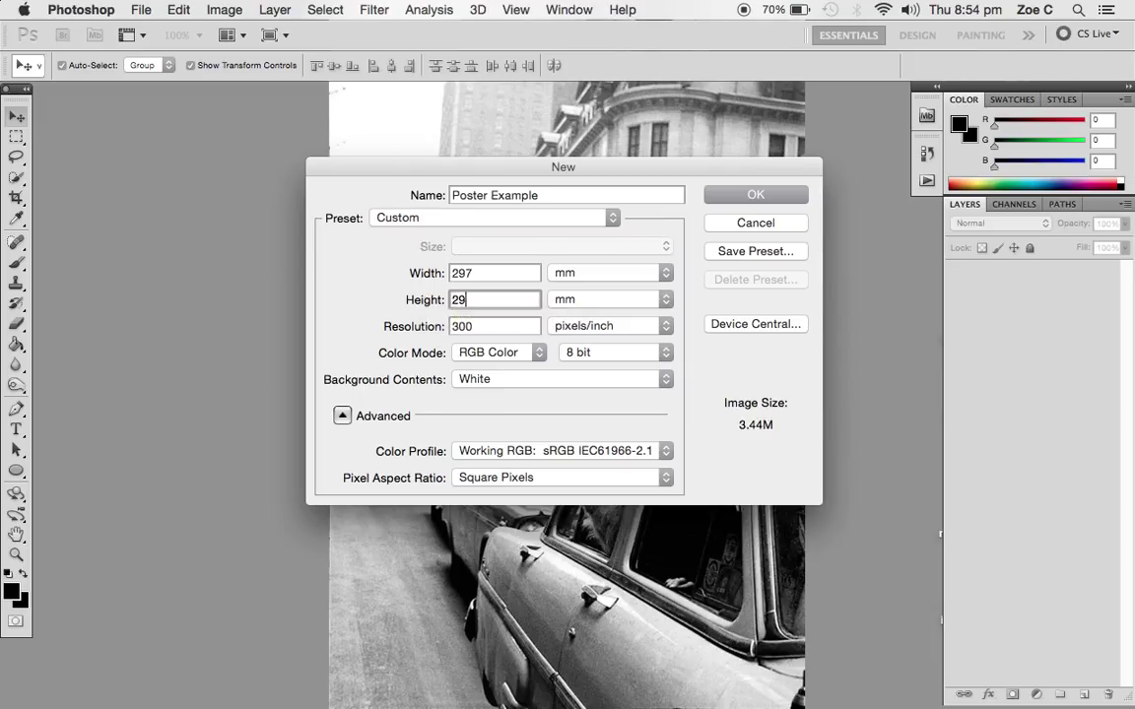
click(480, 272)
key(BackSpace)
key(BackSpace)
key(BackSpace)
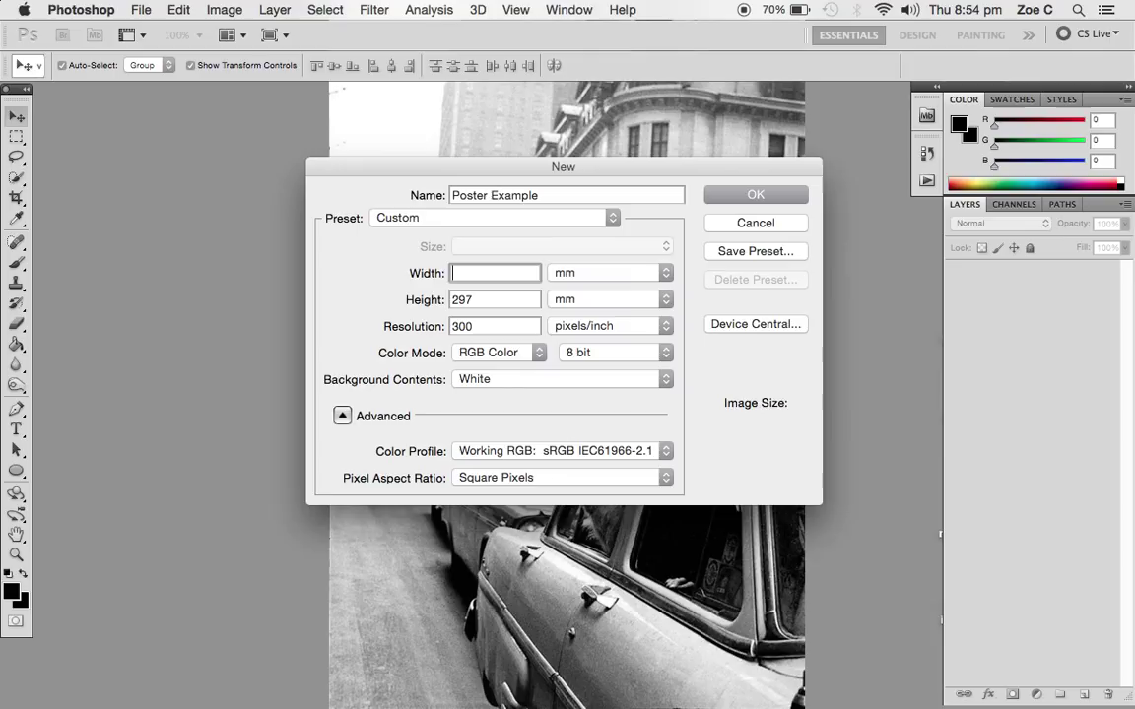
text(420)
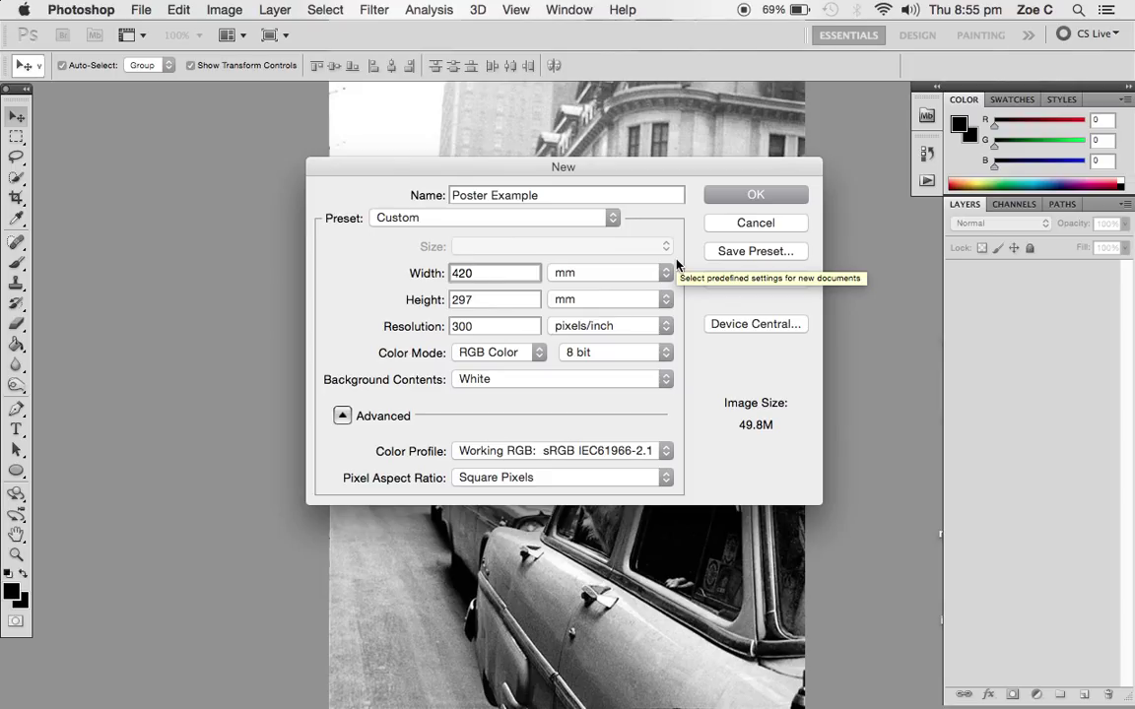
- Create the 420 × 297 mm document and view it in Full Screen Mode With Menu Bar
click(763, 196)
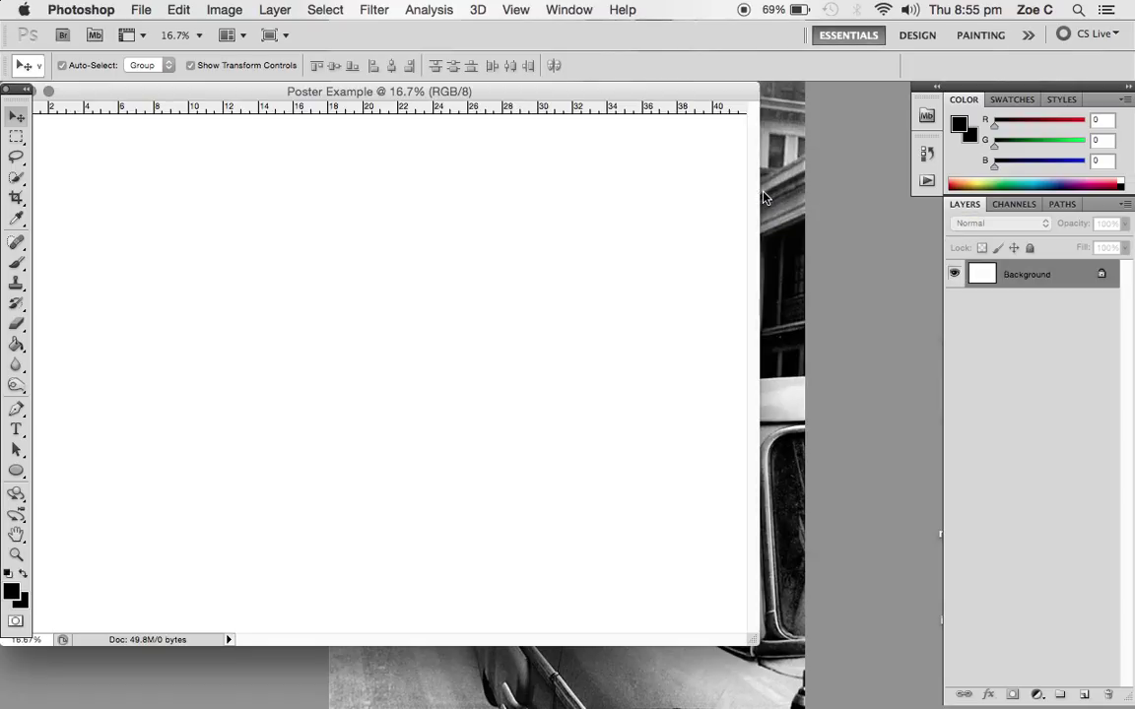
click(278, 37)
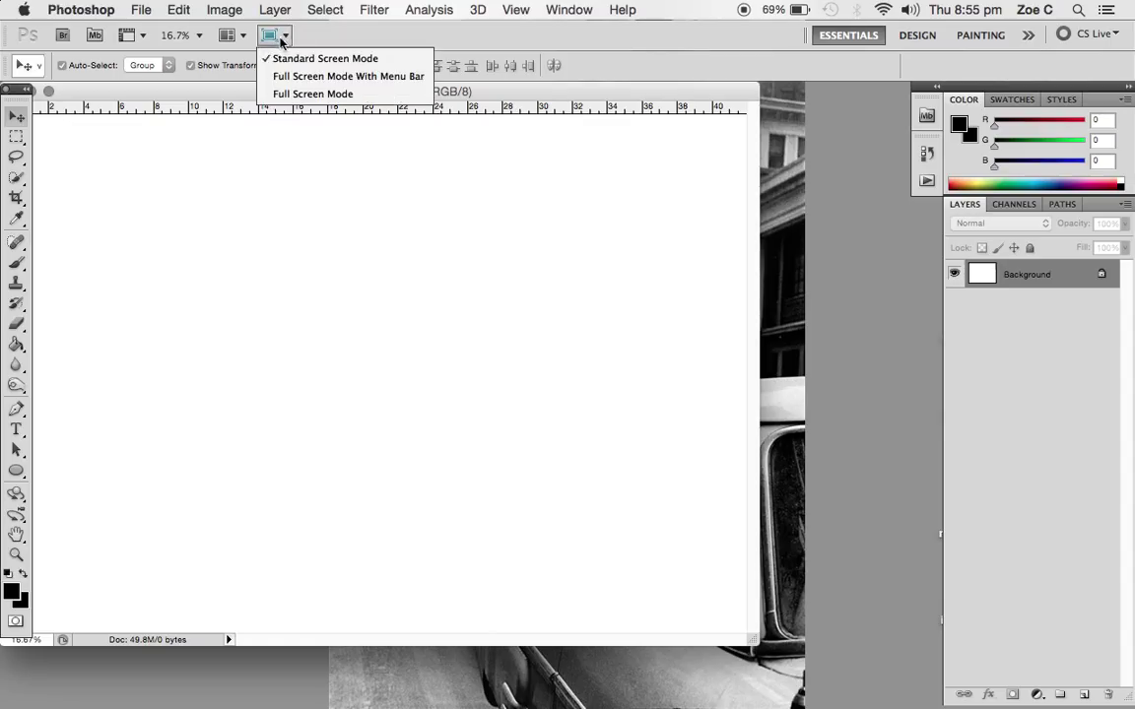
click(358, 78)
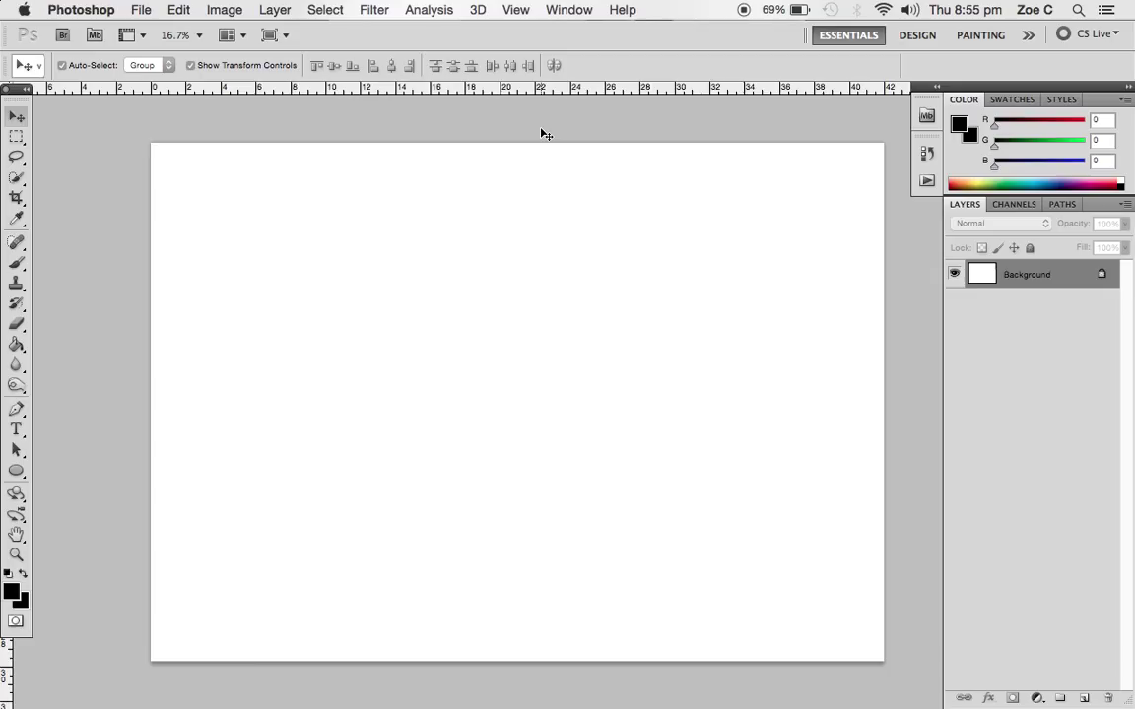
- Unlock the Background layer, keeping the name 'Background'
double_click(1065, 269)
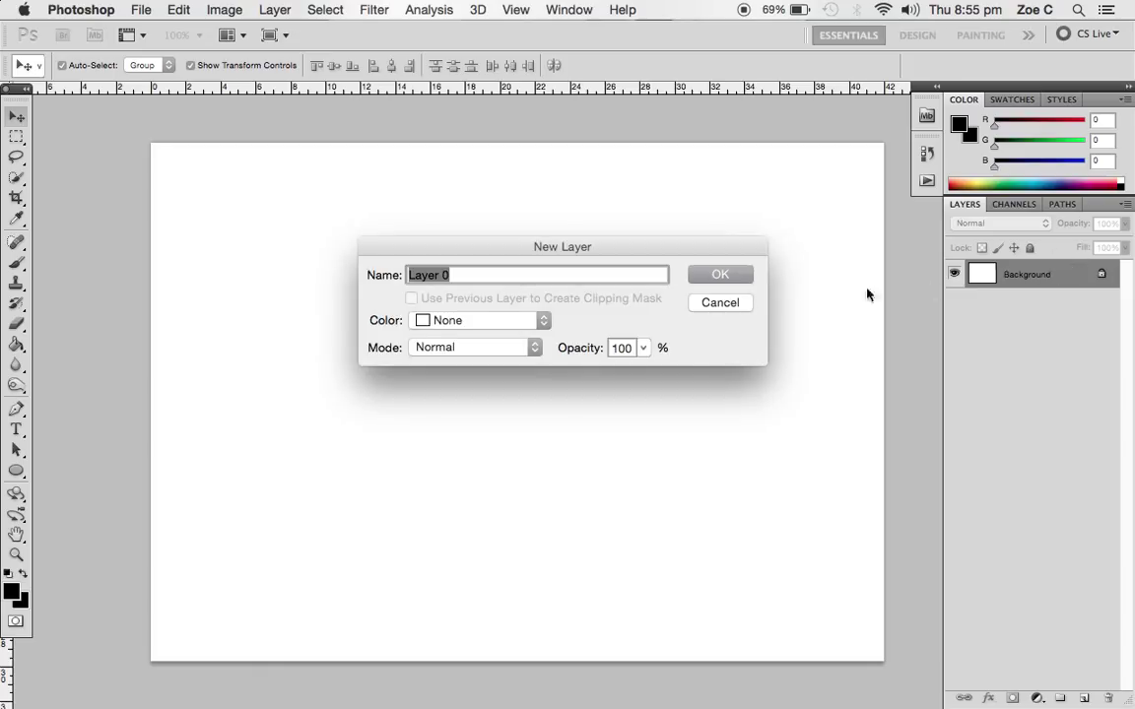
text(Background)
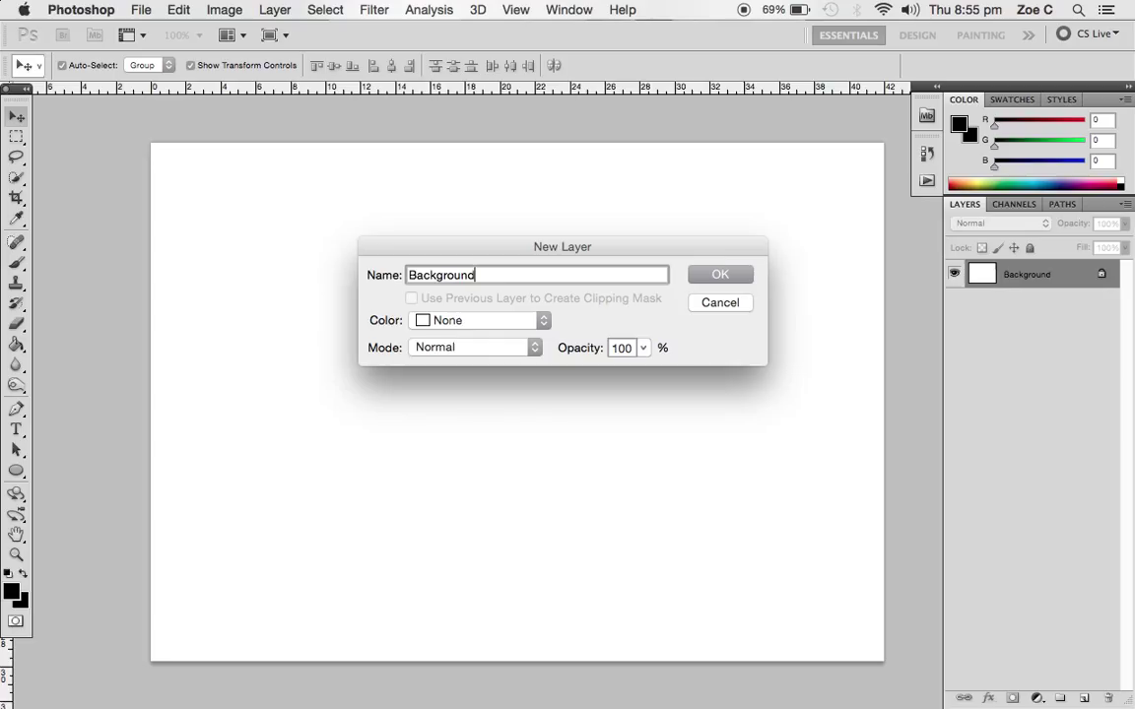
click(723, 274)
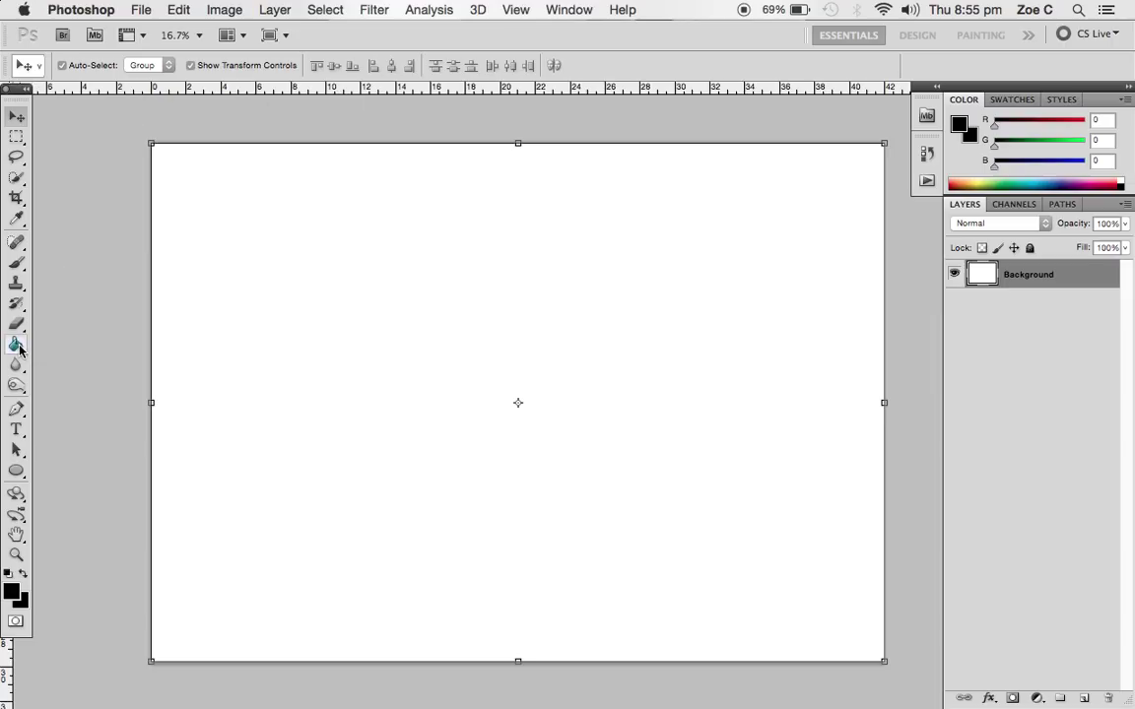
- Paint-bucket fill the canvas with light blue R 164, G 191, B 225
click(17, 345)
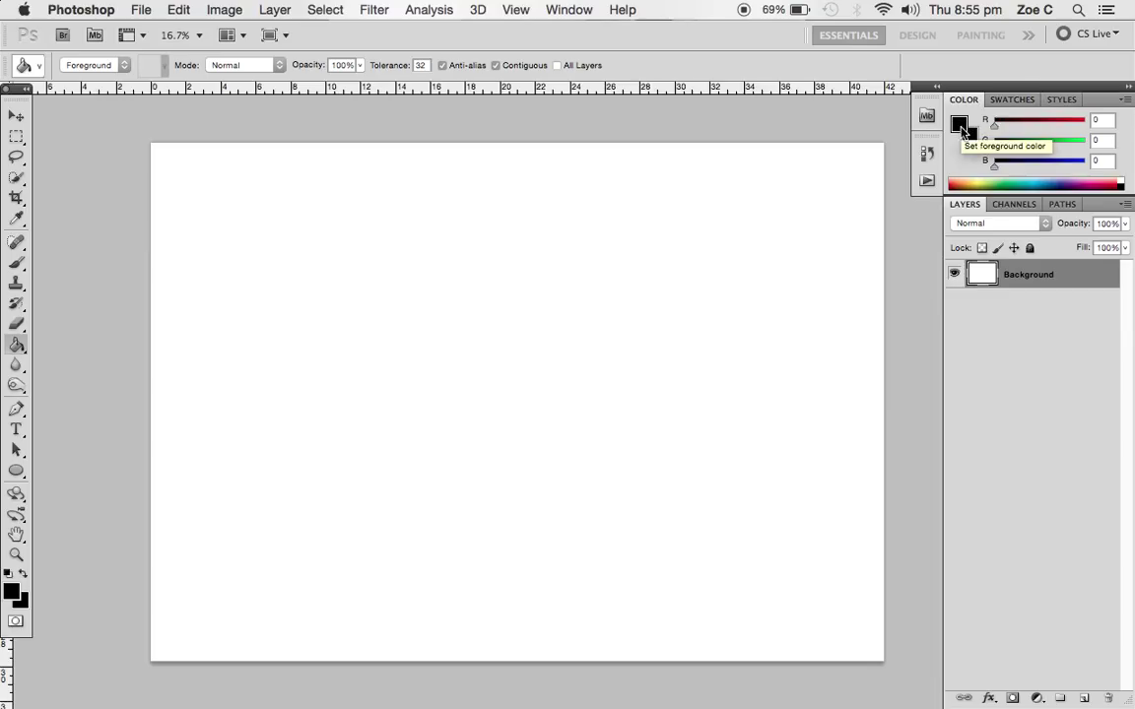
click(962, 128)
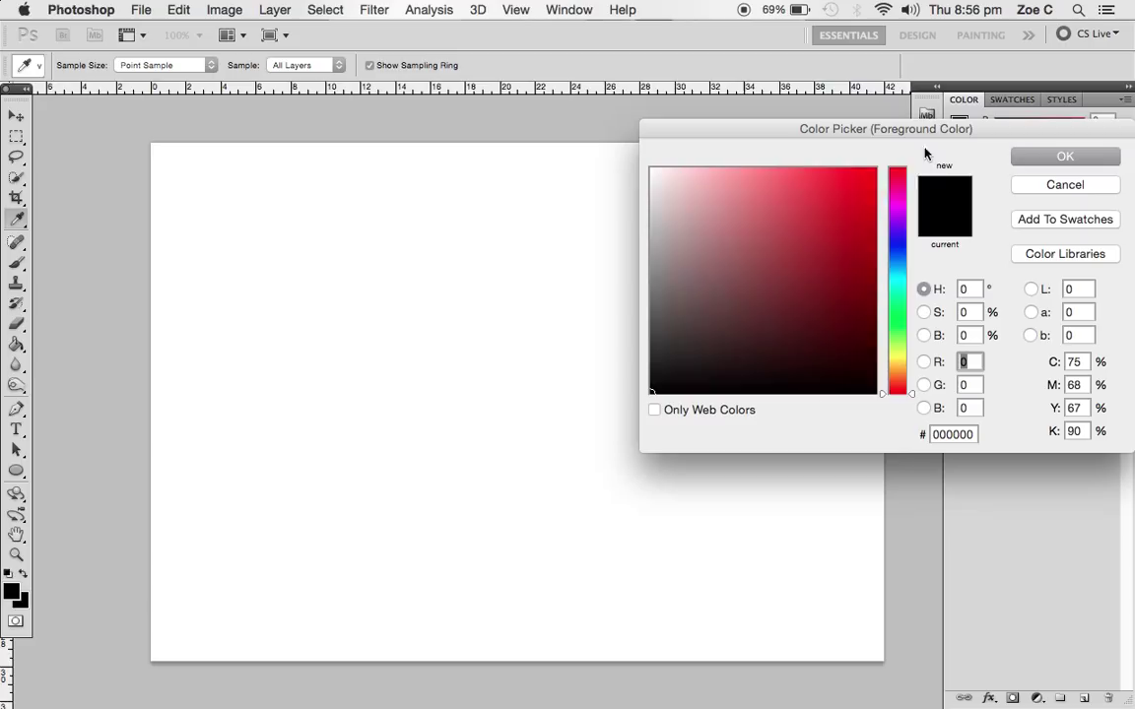
click(903, 260)
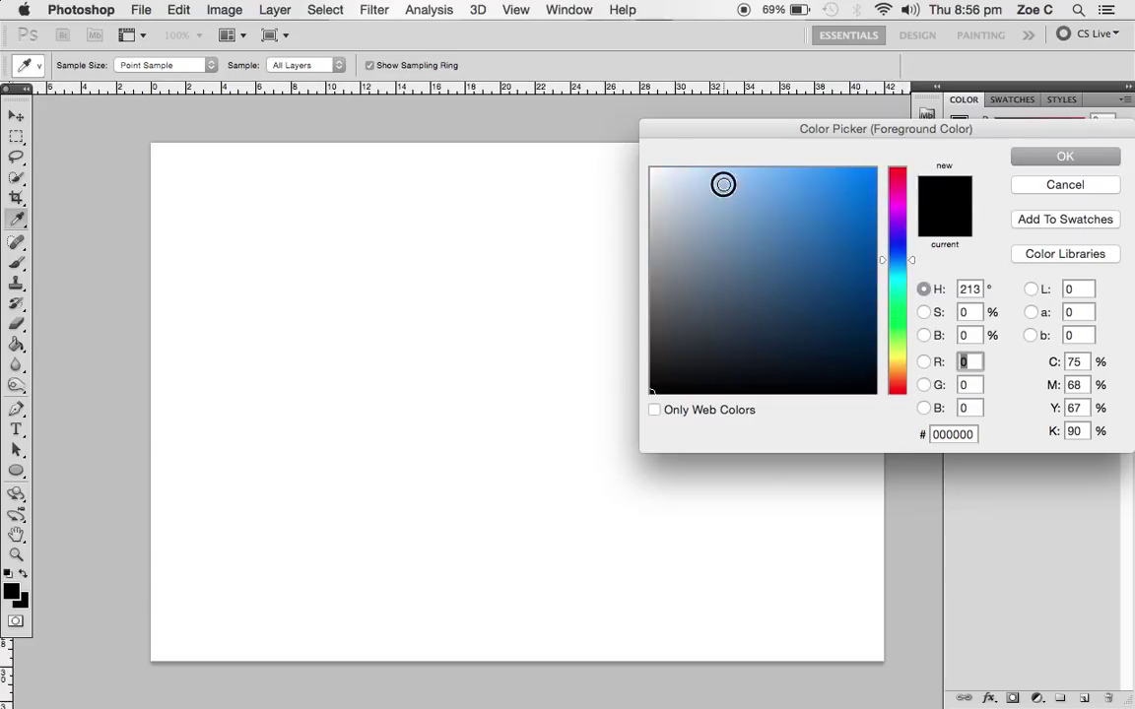
click(722, 183)
mouse_move(714, 184)
mouse_down()
mouse_move(706, 175)
mouse_move(763, 327)
mouse_move(702, 163)
mouse_move(711, 194)
mouse_up()
click(1094, 157)
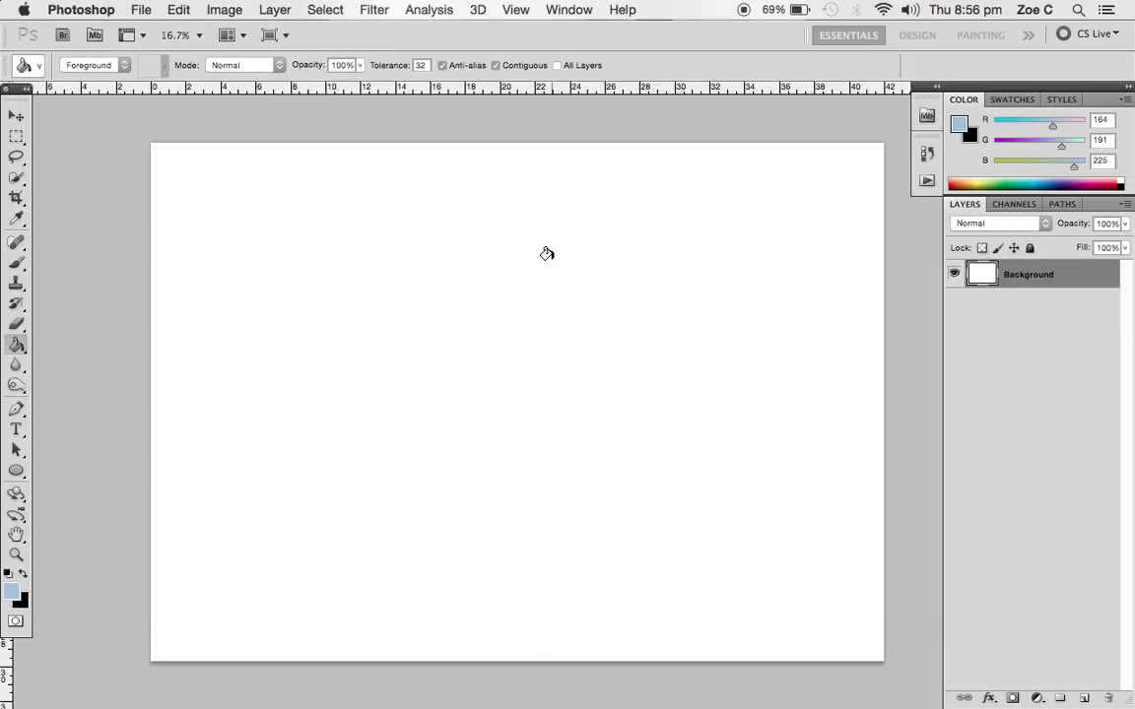
click(547, 254)
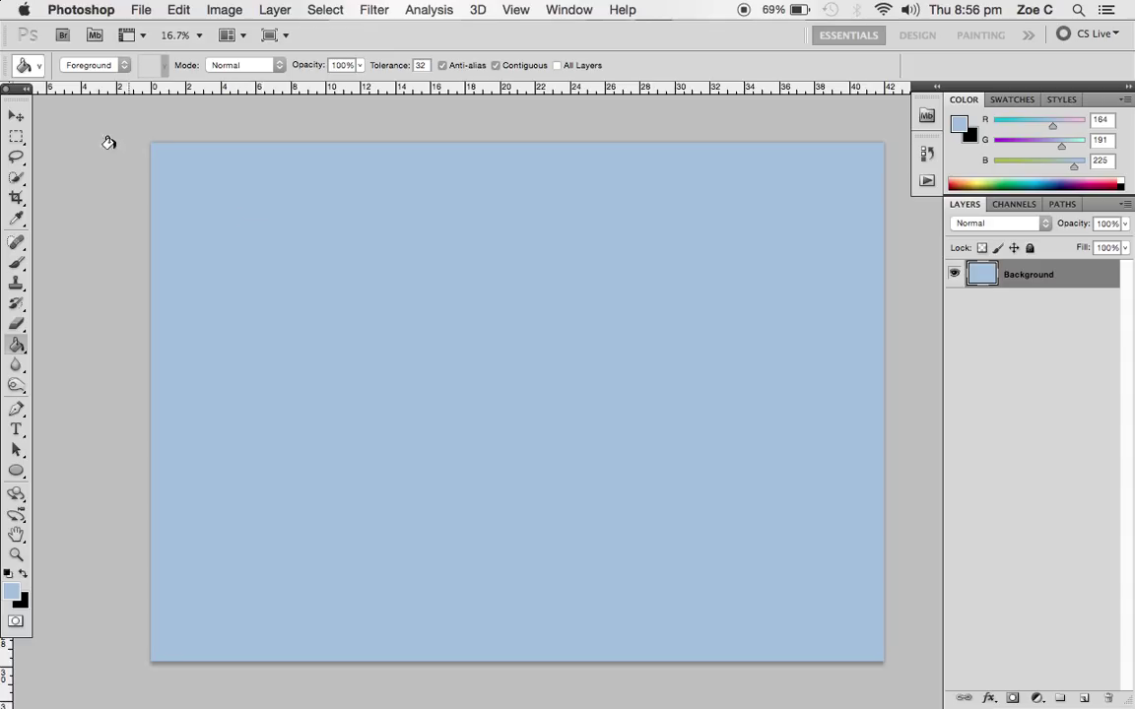
click(16, 118)
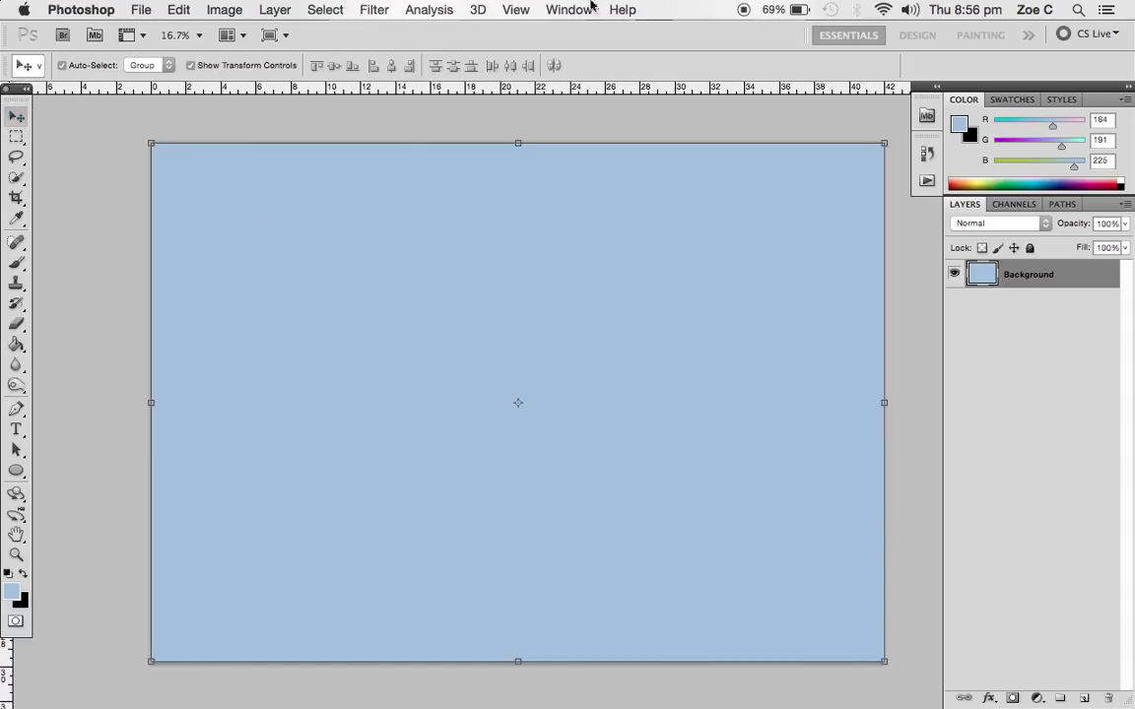
click(1052, 275)
click(1030, 250)
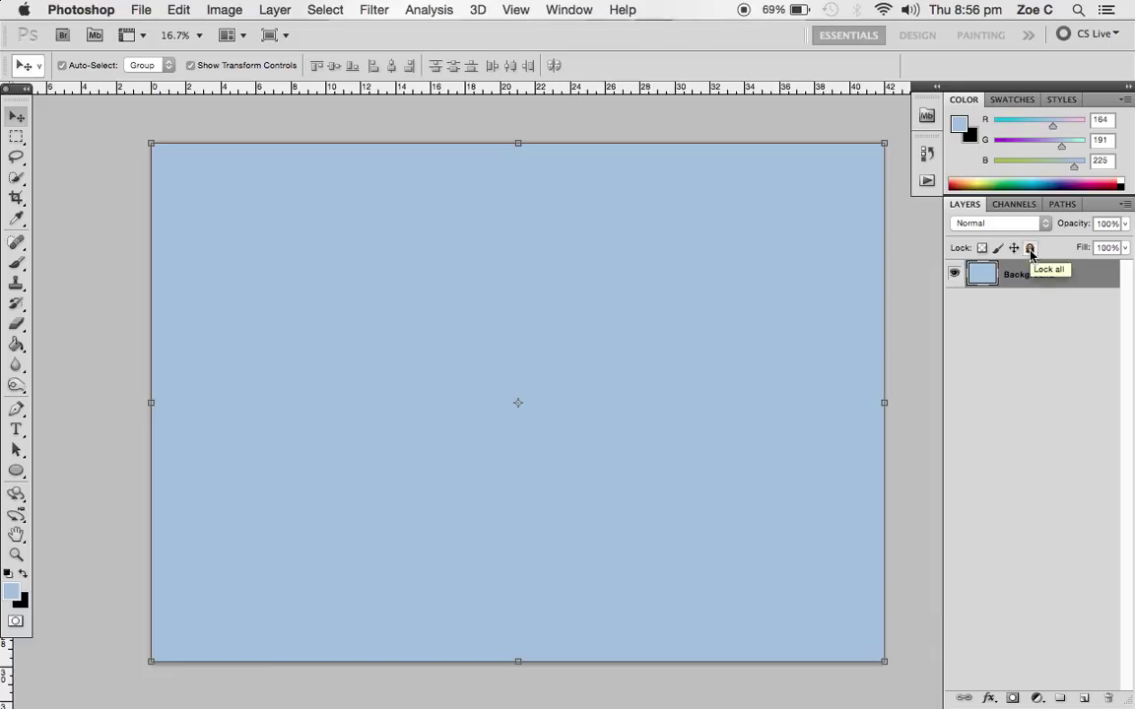
click(1031, 249)
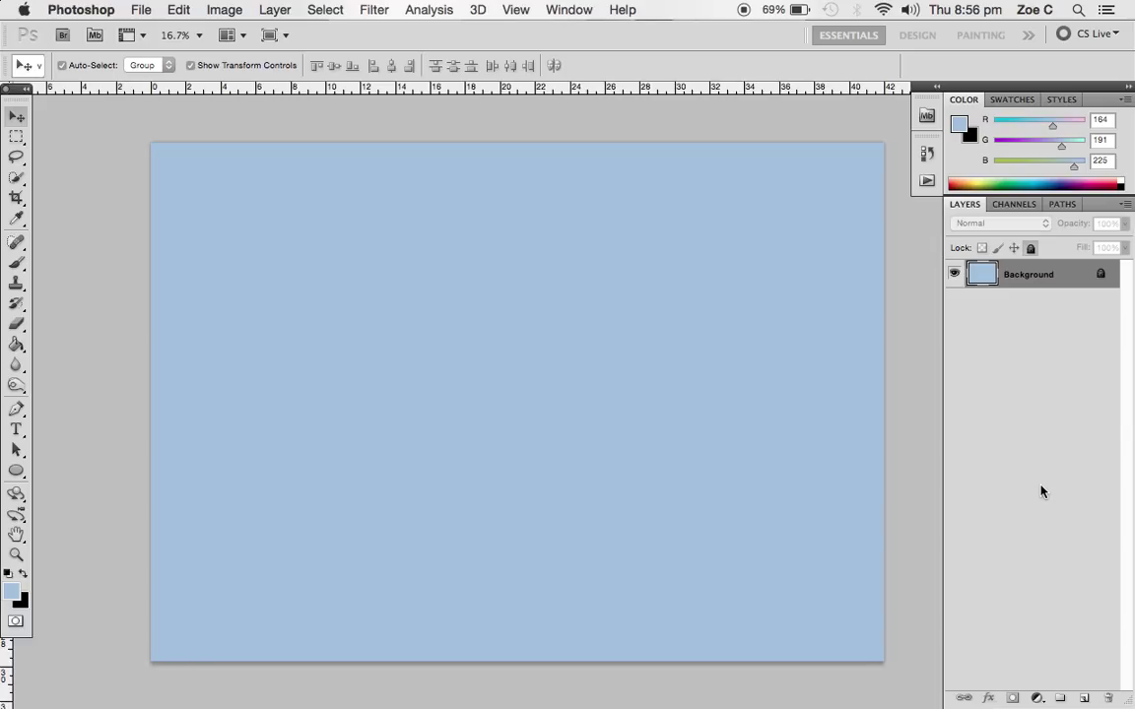
click(976, 432)
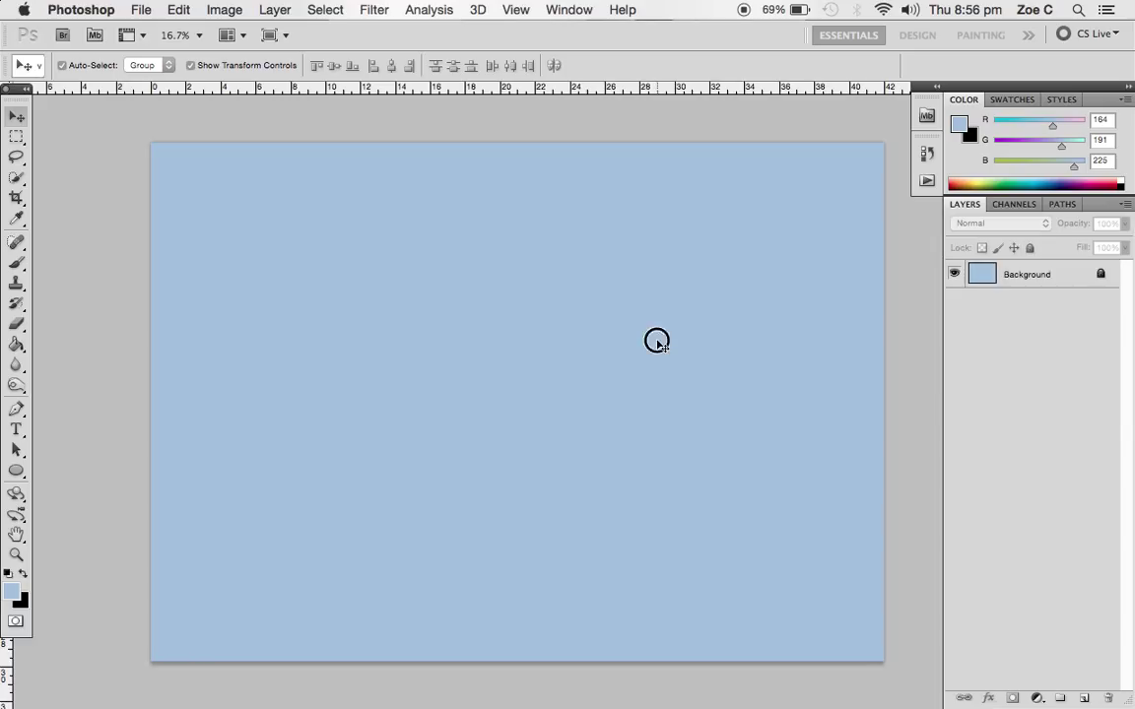
click(17, 343)
click(1089, 187)
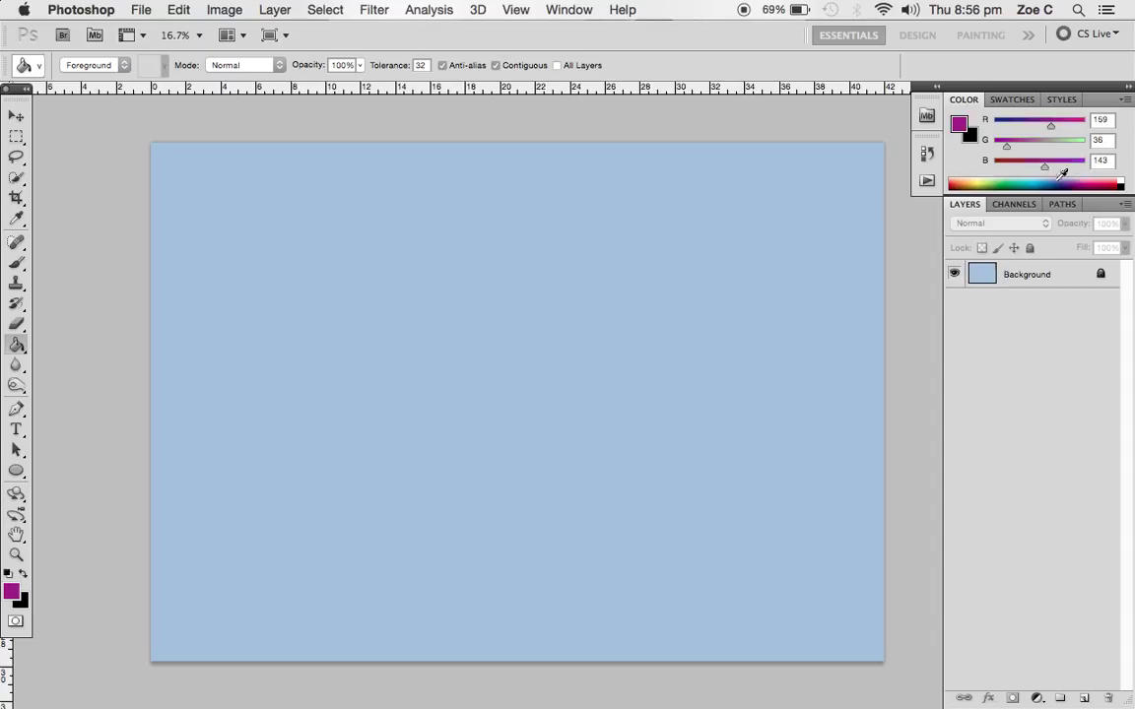
click(355, 244)
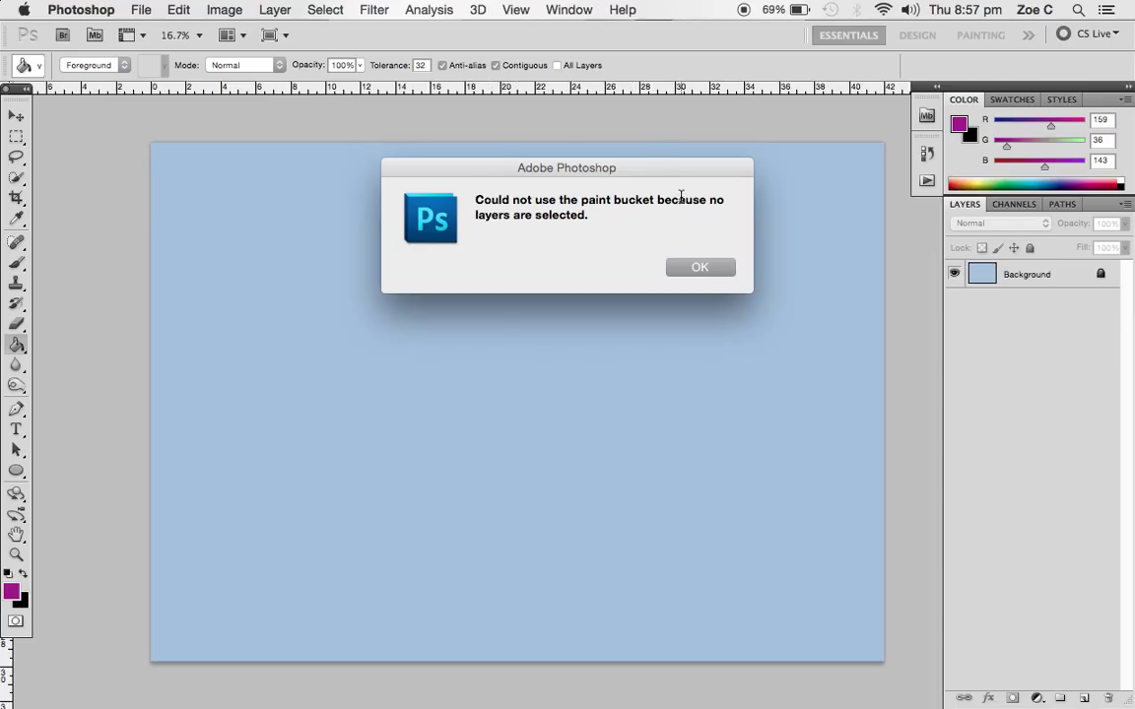
click(696, 268)
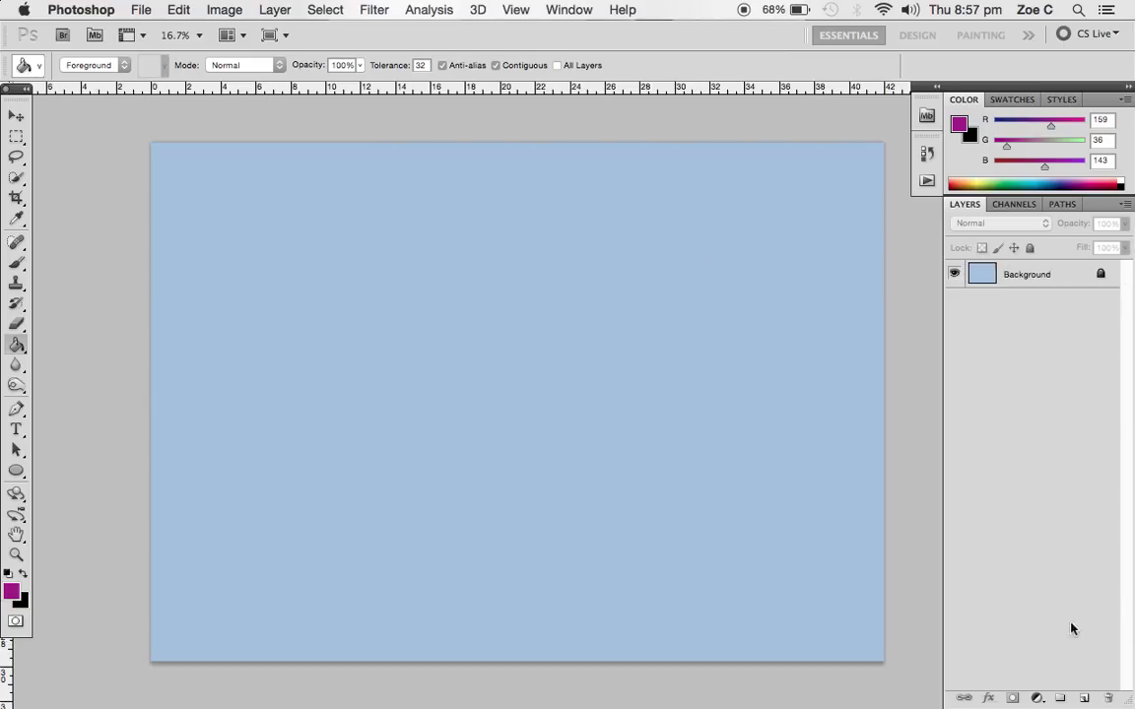
click(14, 116)
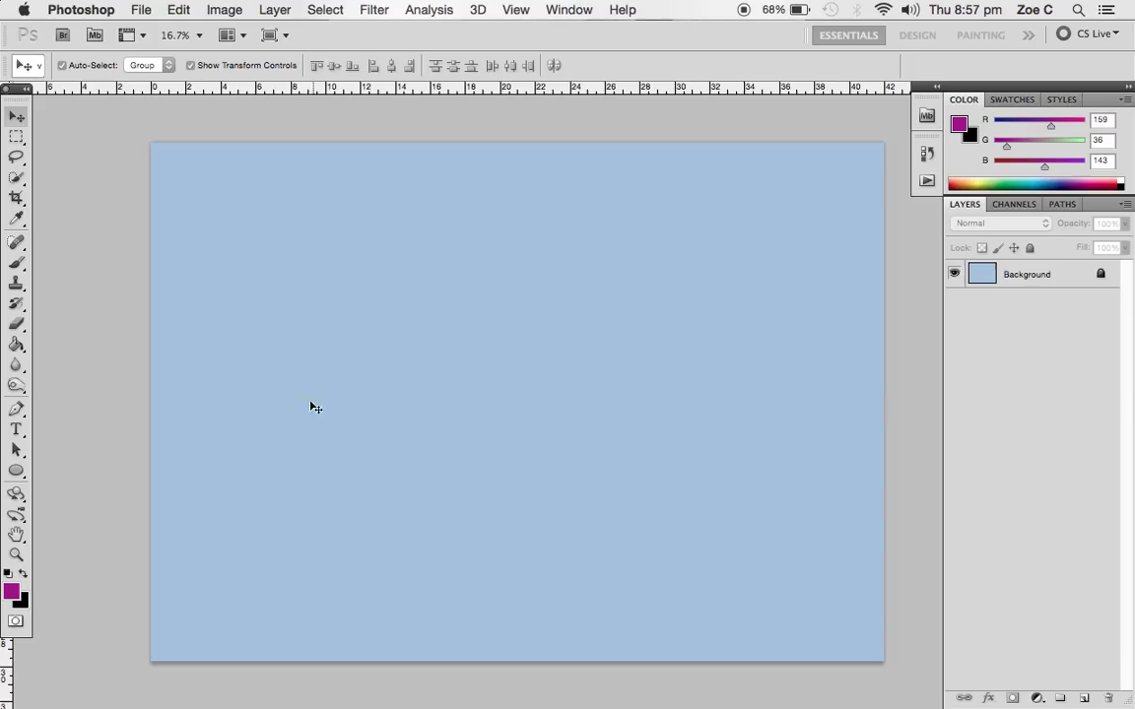
- Open DSC_0401, DSC_0207, DSC_0076 and DSC_0093 from the Desktop at once
click(144, 9)
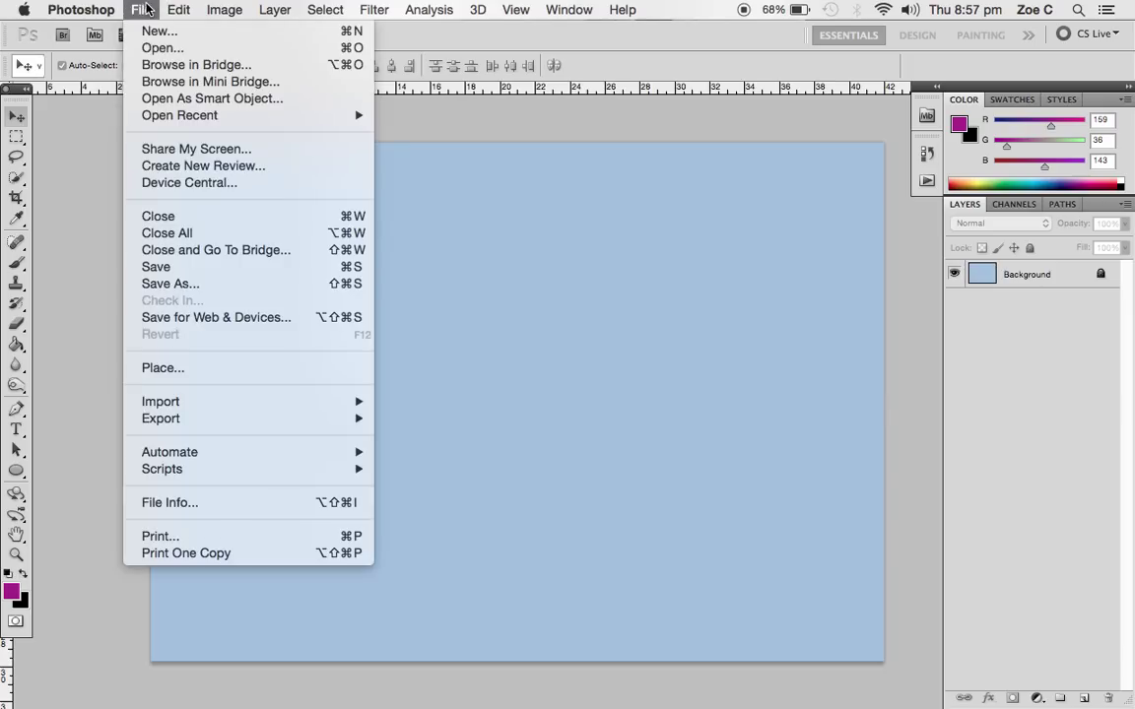
click(159, 48)
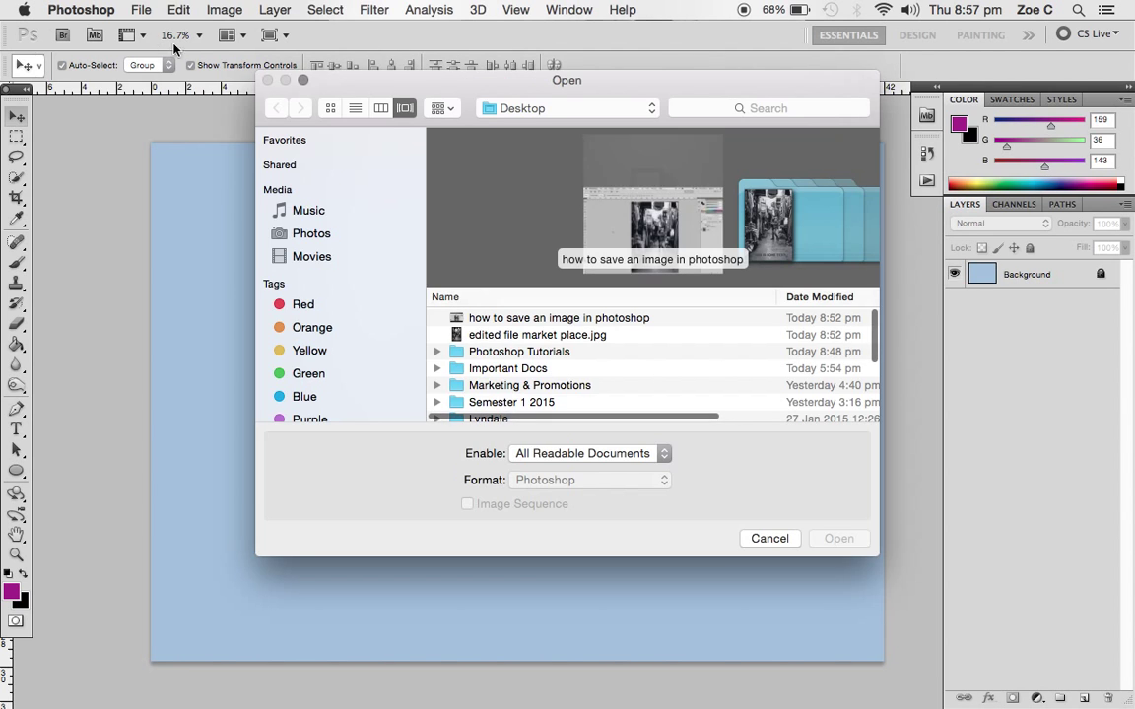
scroll(643, 372, down, 3)
scroll(643, 373, down, 2)
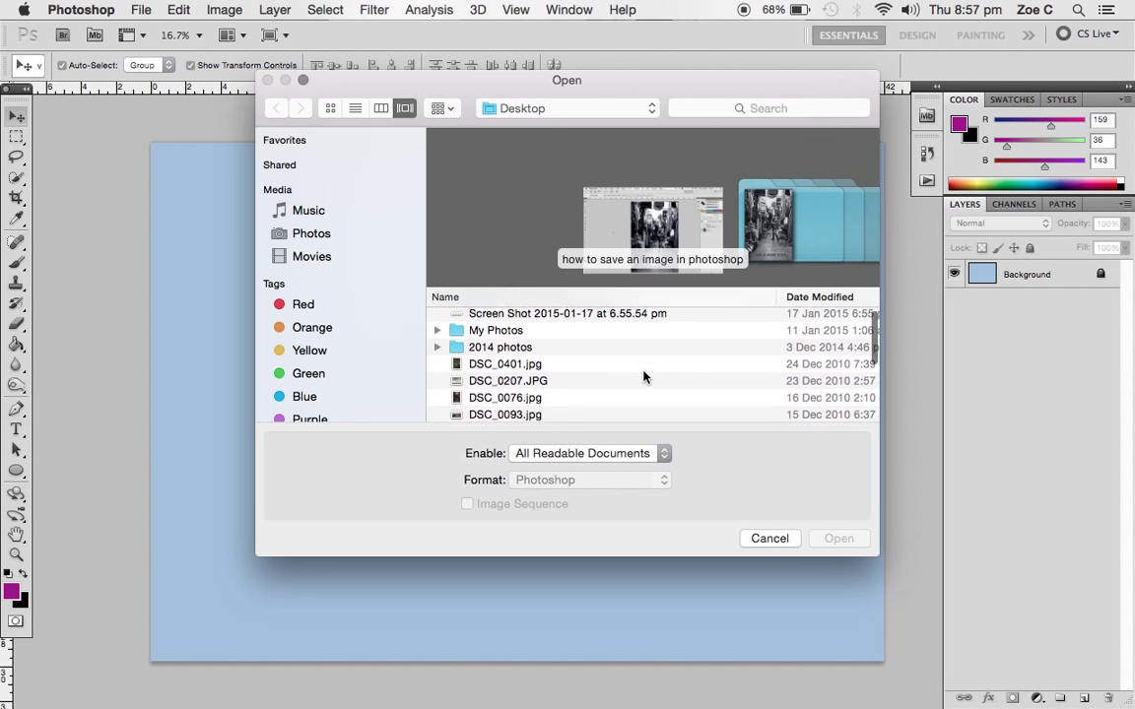
click(533, 364)
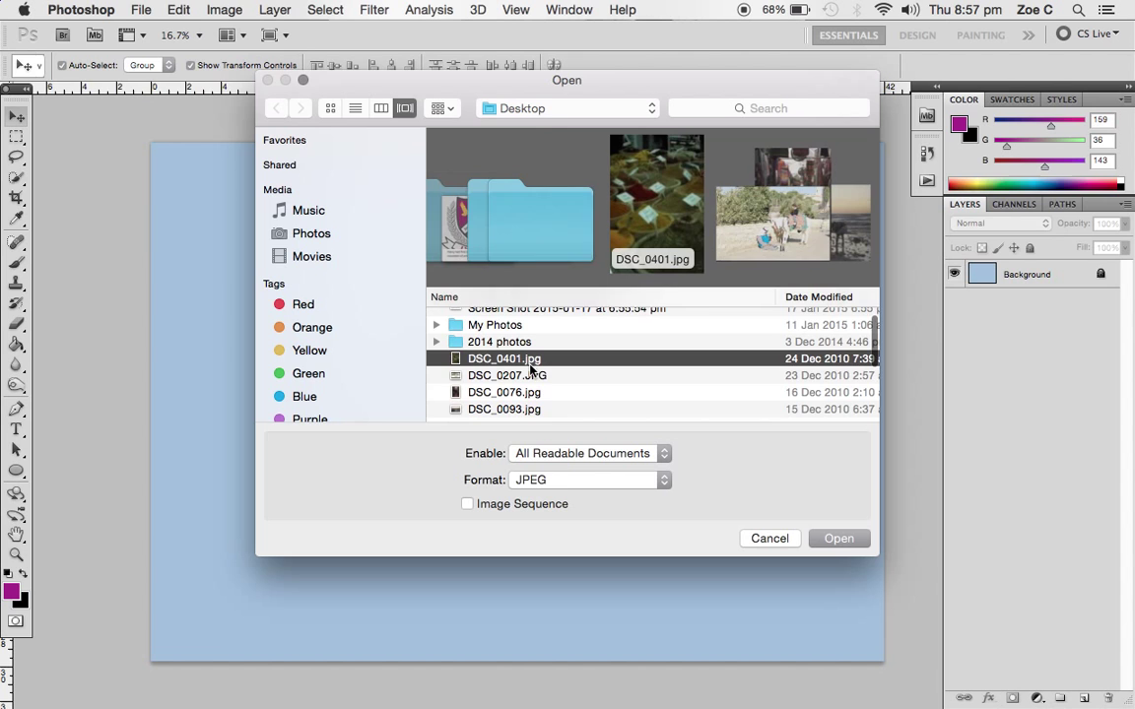
shift+click(522, 413)
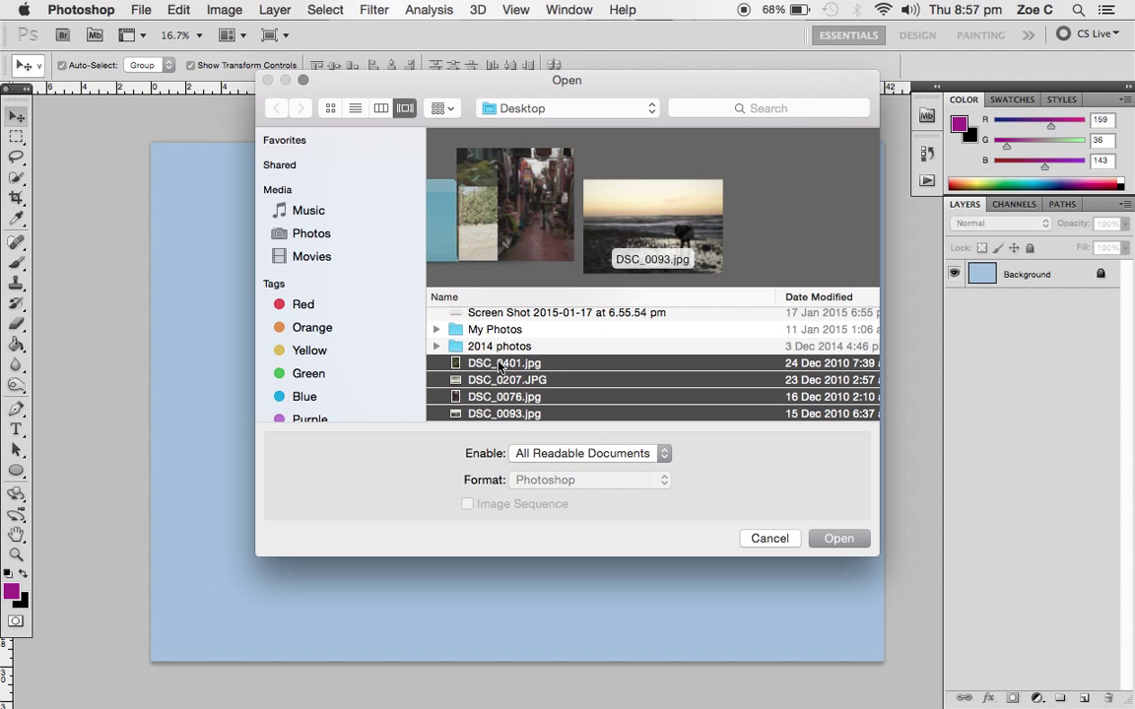
click(500, 366)
click(481, 347)
click(512, 364)
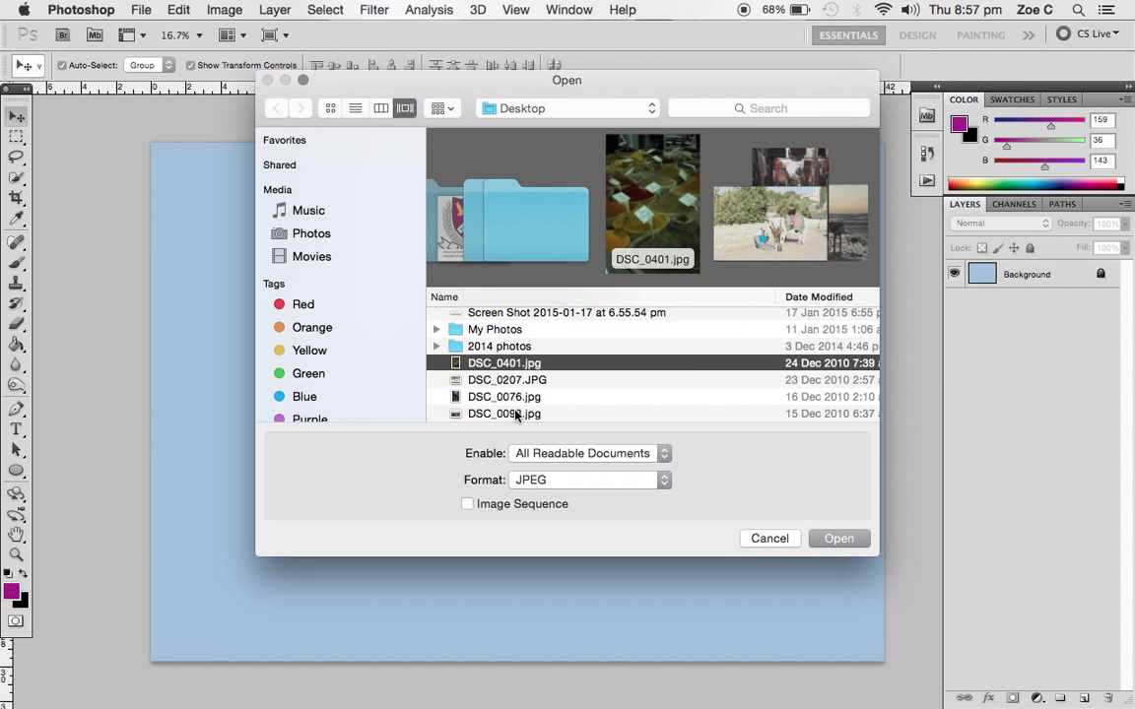
shift+click(517, 413)
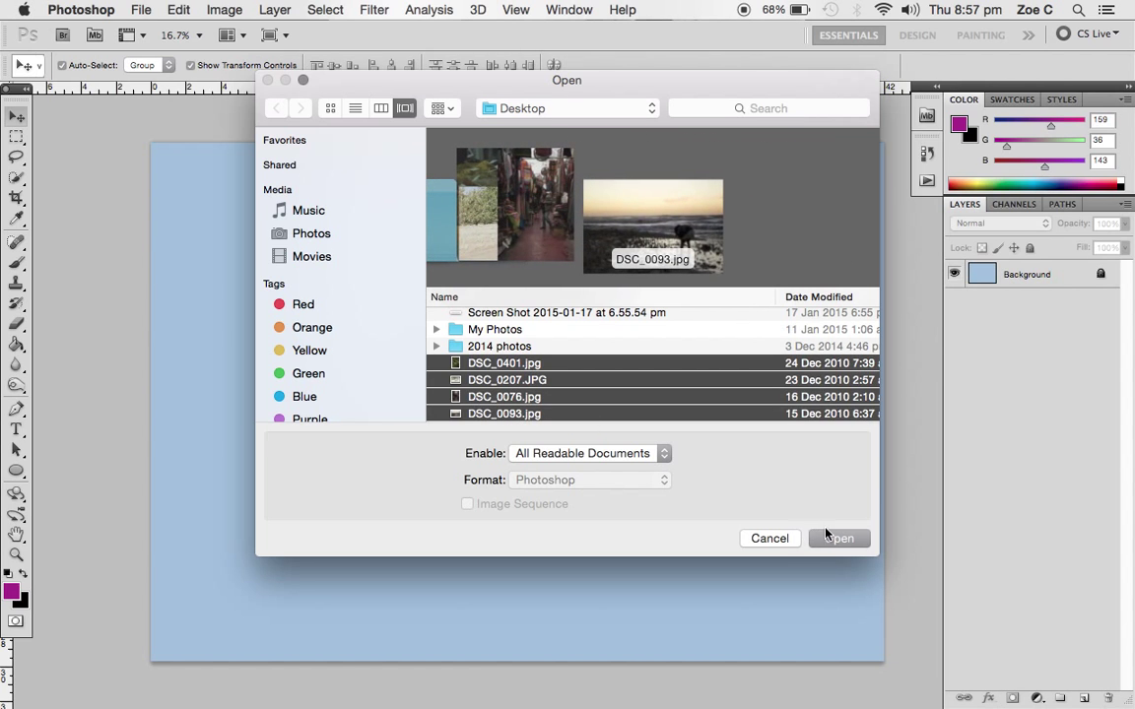
click(826, 538)
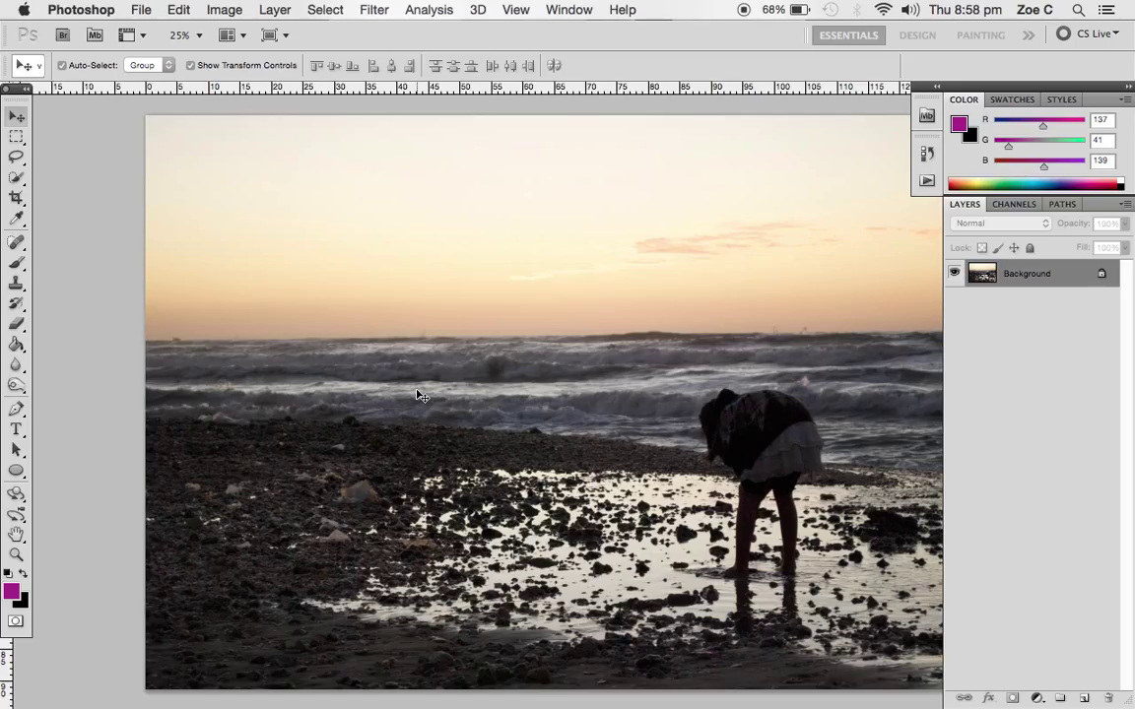
- Switch to Standard Screen Mode and look through the photo tabs back to Poster Example
click(274, 35)
click(295, 51)
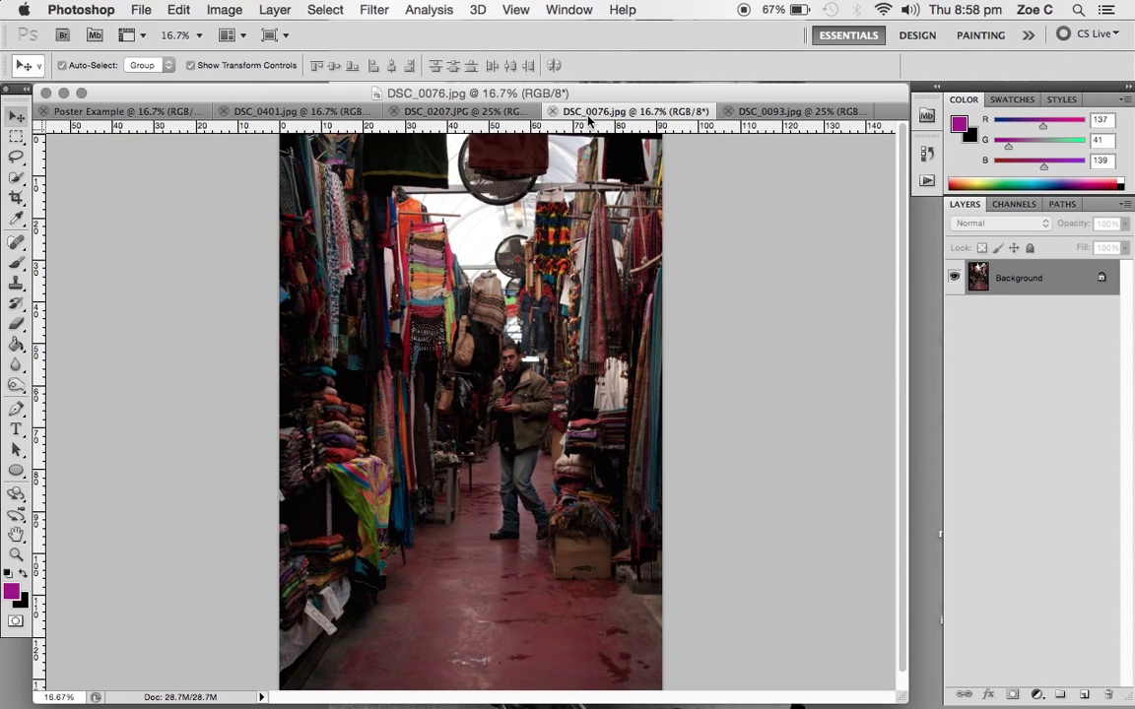
click(591, 111)
click(474, 113)
click(292, 111)
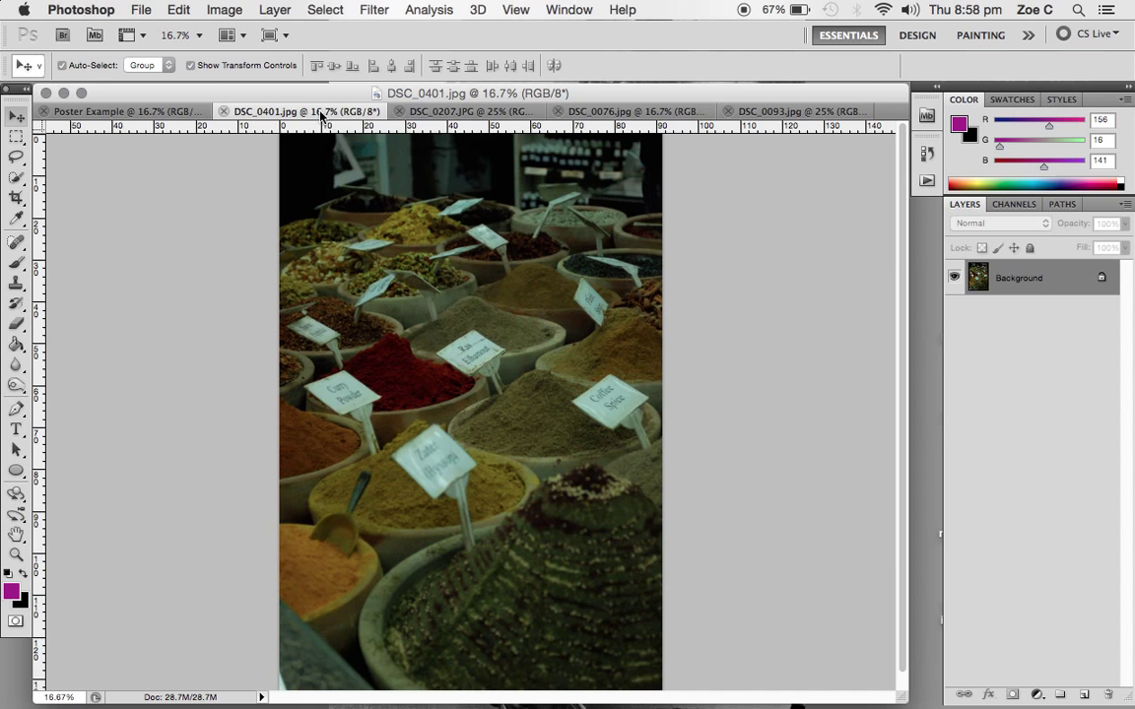
click(174, 113)
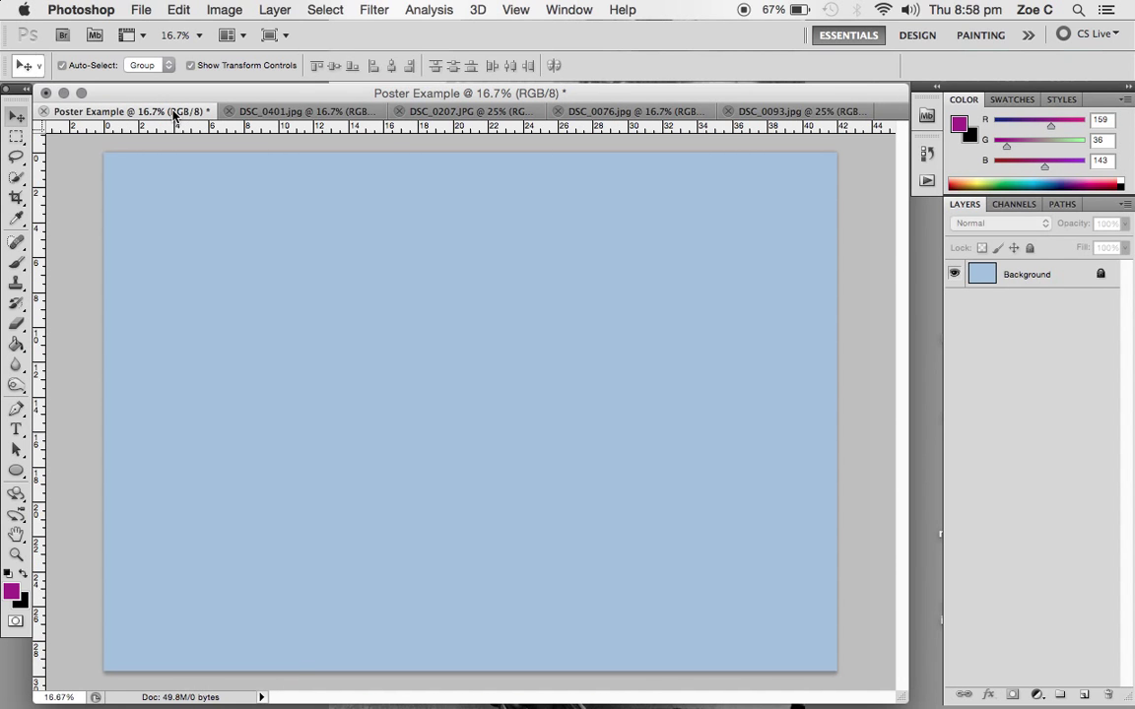
- Review each photo tab again, ending on the DSC_0401 spice photo
click(266, 112)
click(426, 114)
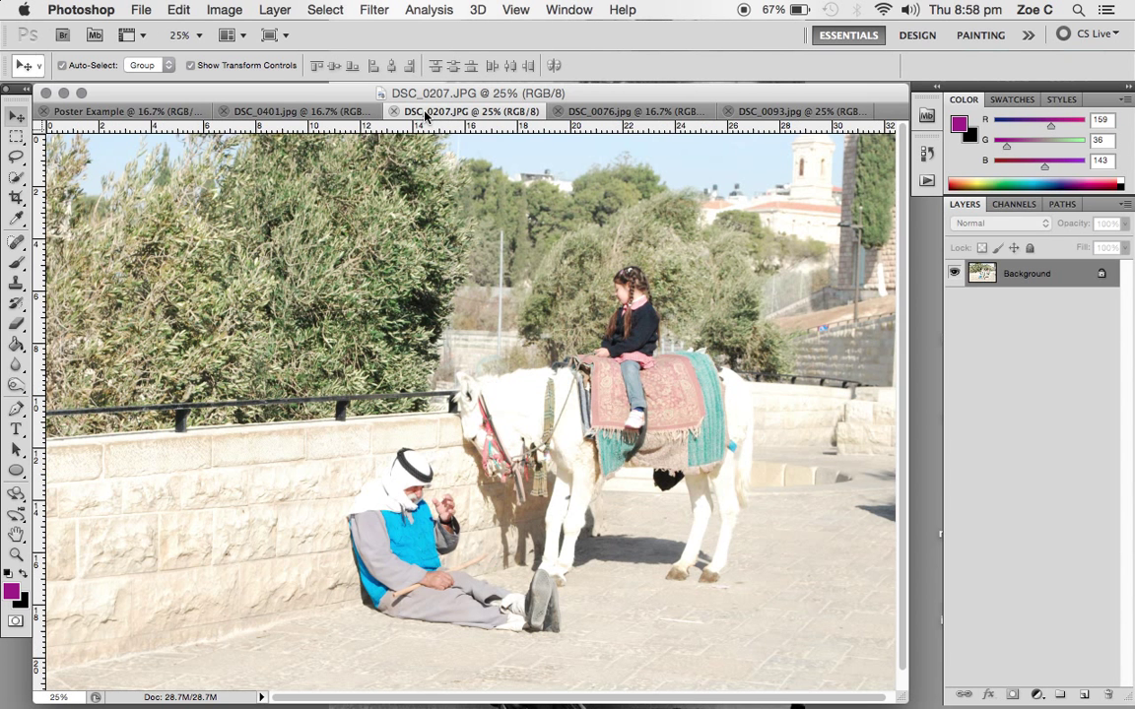
click(615, 111)
click(789, 113)
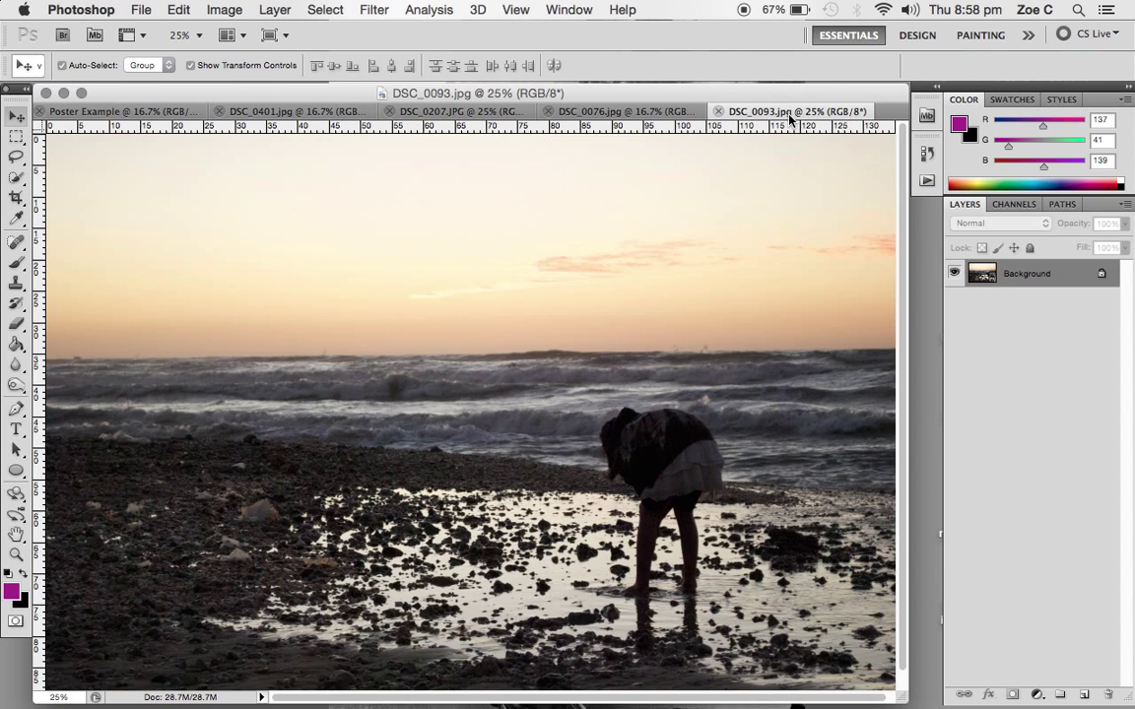
click(402, 111)
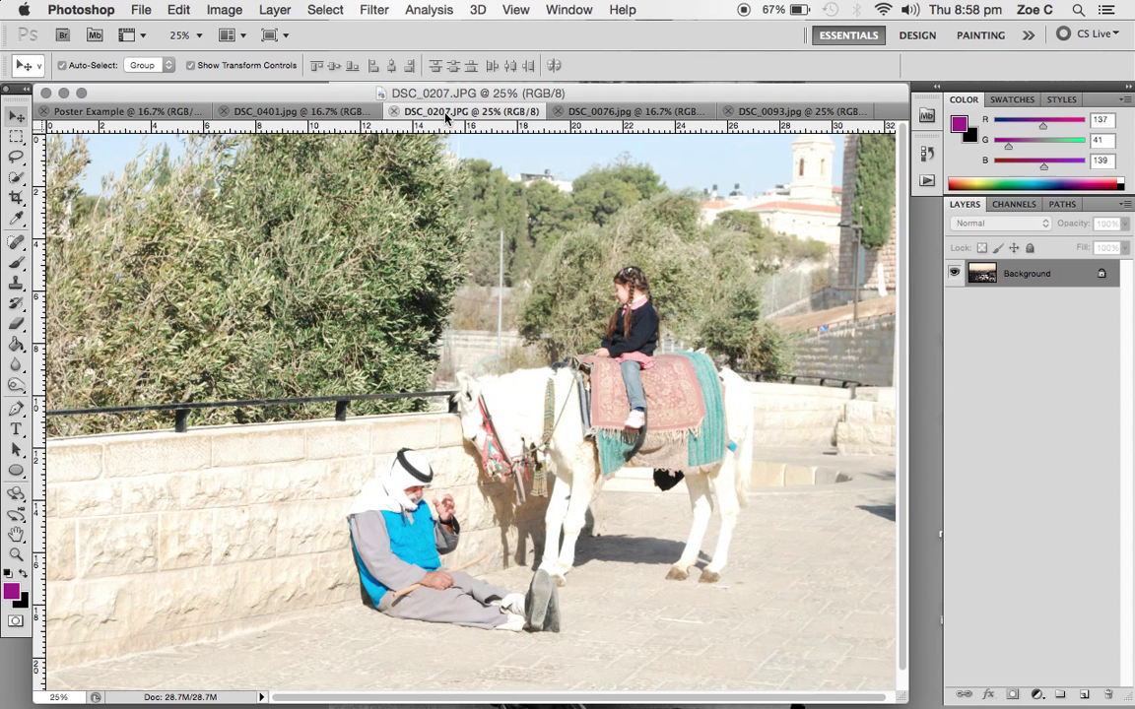
click(329, 113)
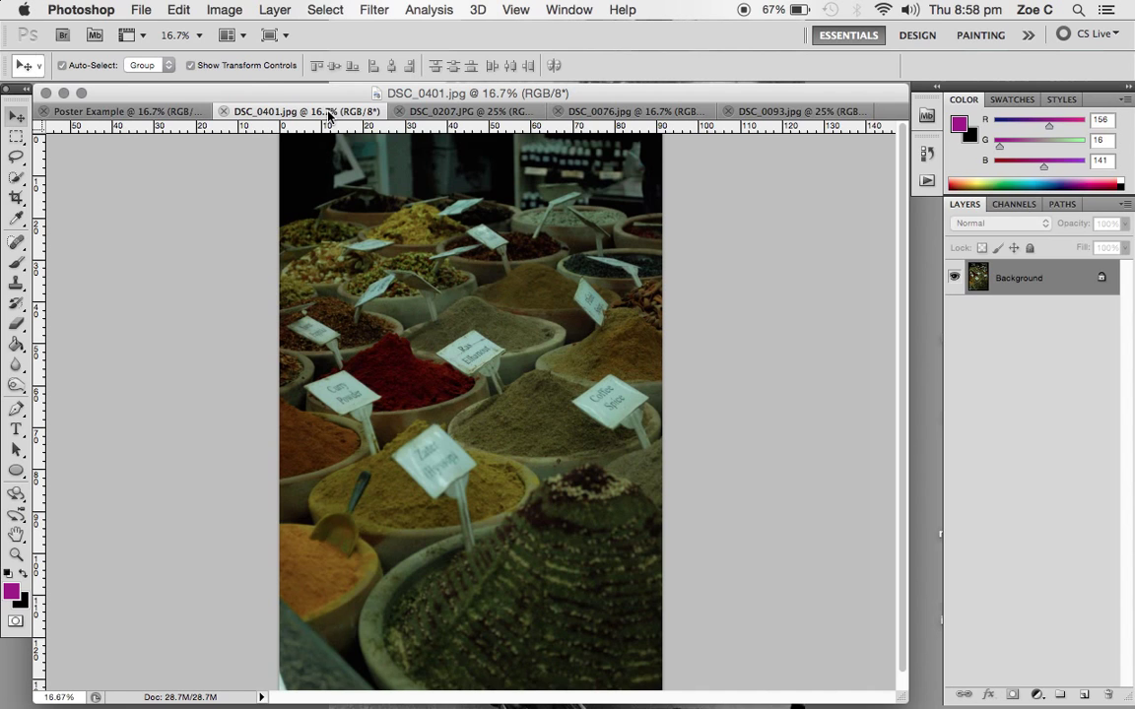
click(132, 111)
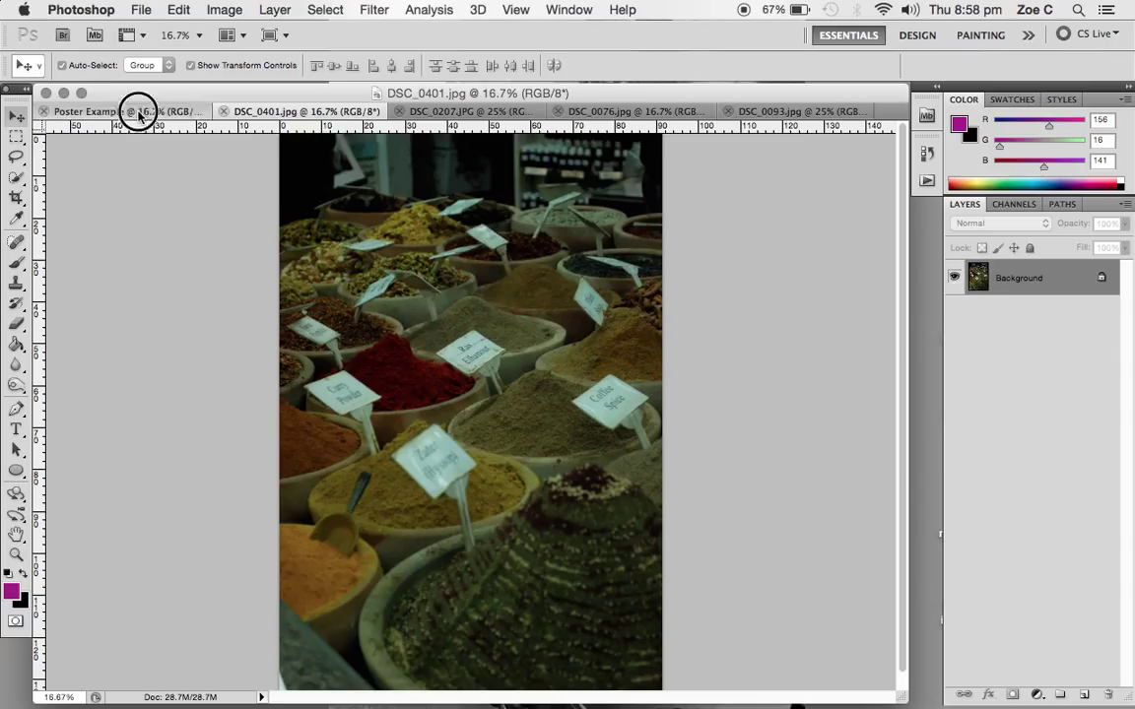
click(312, 113)
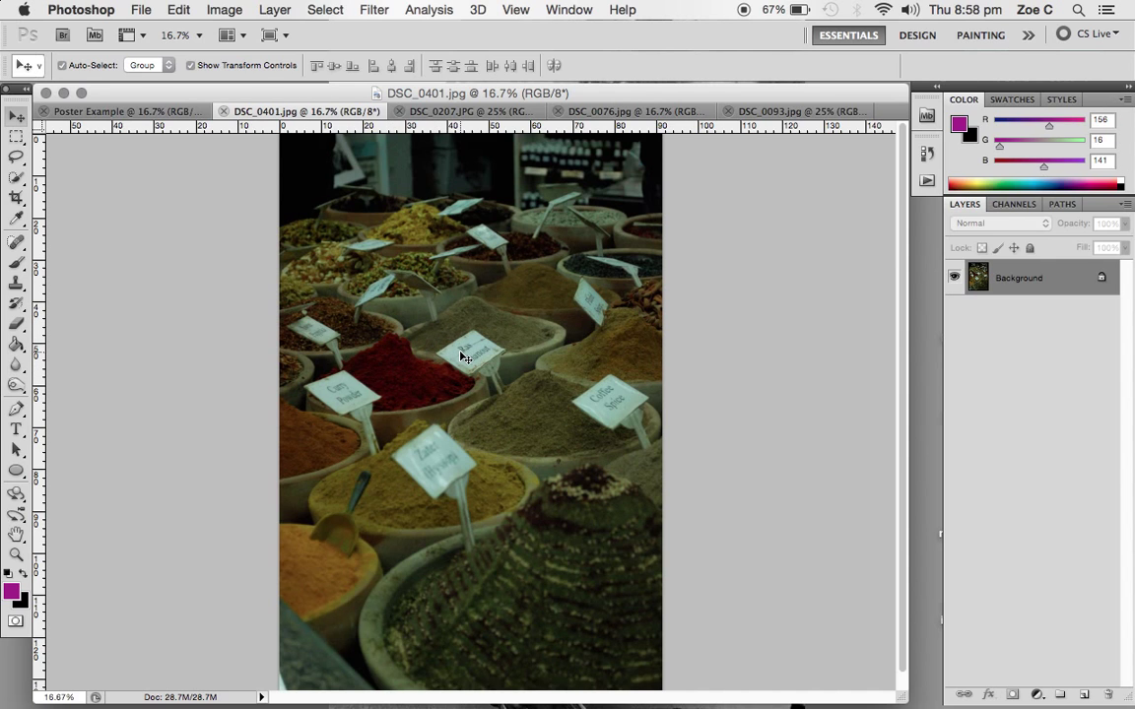
- Drag the DSC_0401 spice photo onto the Poster Example canvas as Layer 1
drag(463, 357, 540, 317)
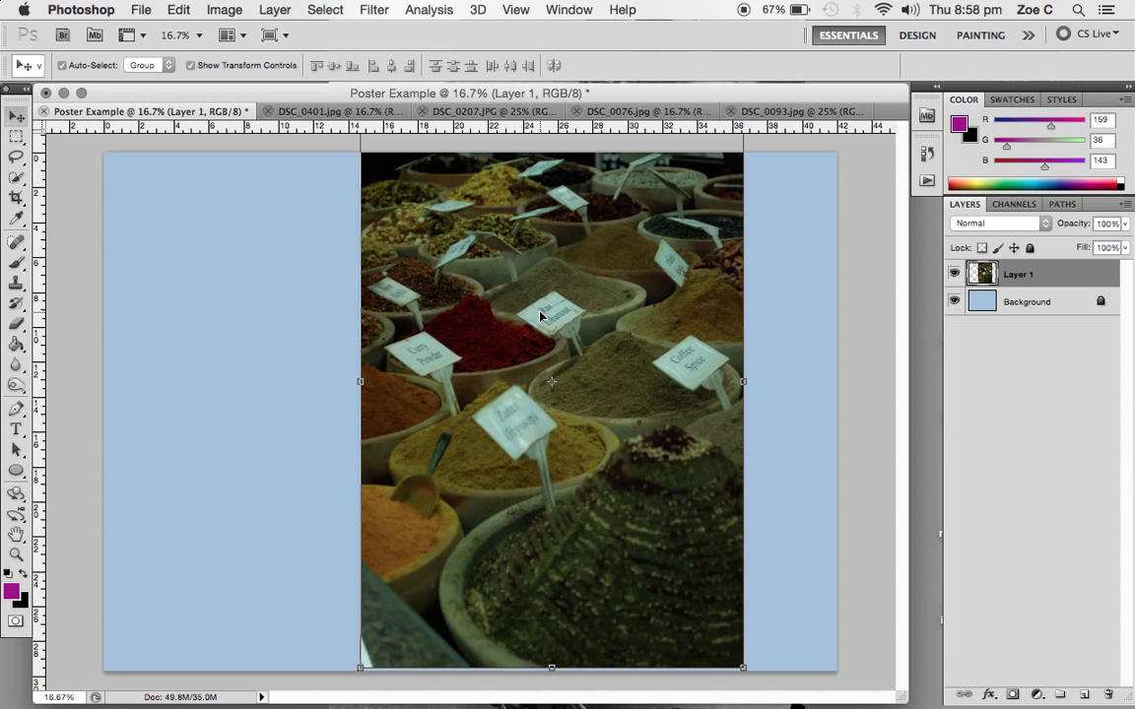
drag(620, 288, 553, 323)
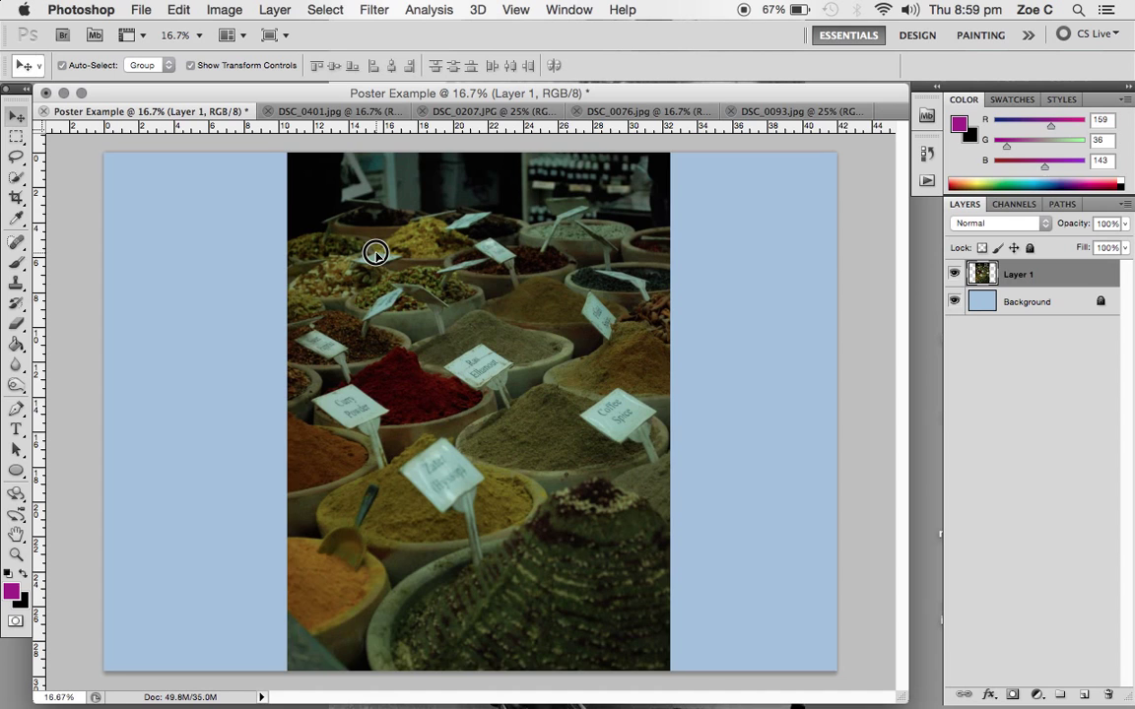
- Move the spice photo and try squashing its height with Free Transform
drag(374, 253, 501, 294)
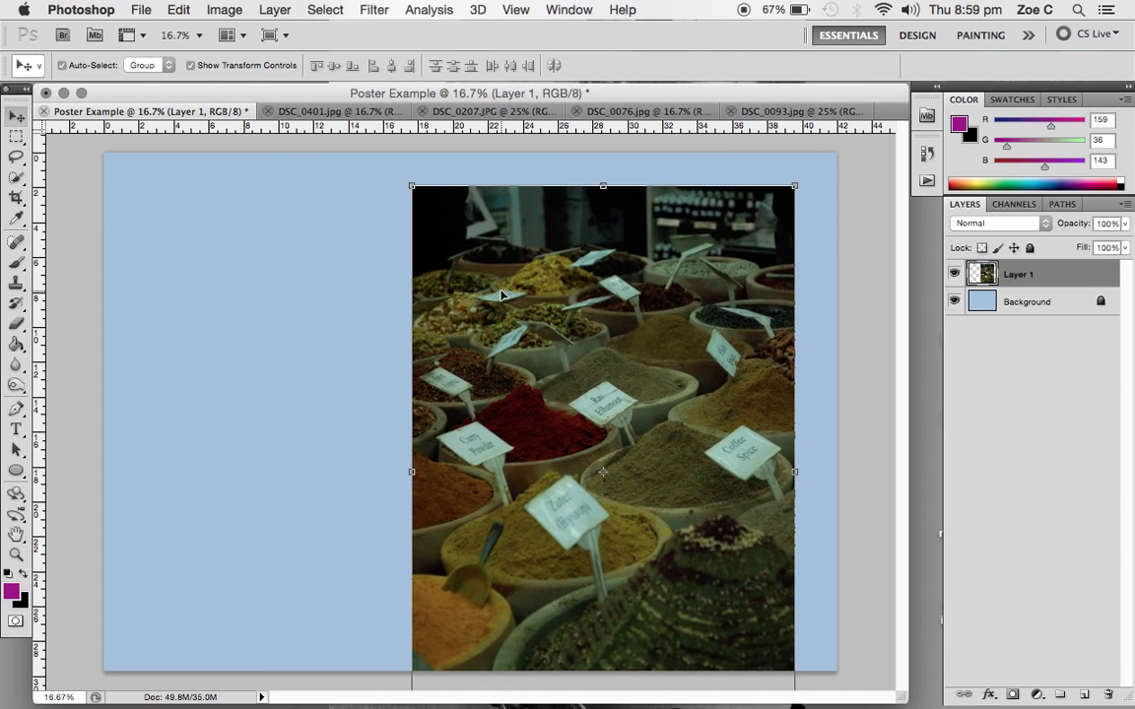
click(191, 66)
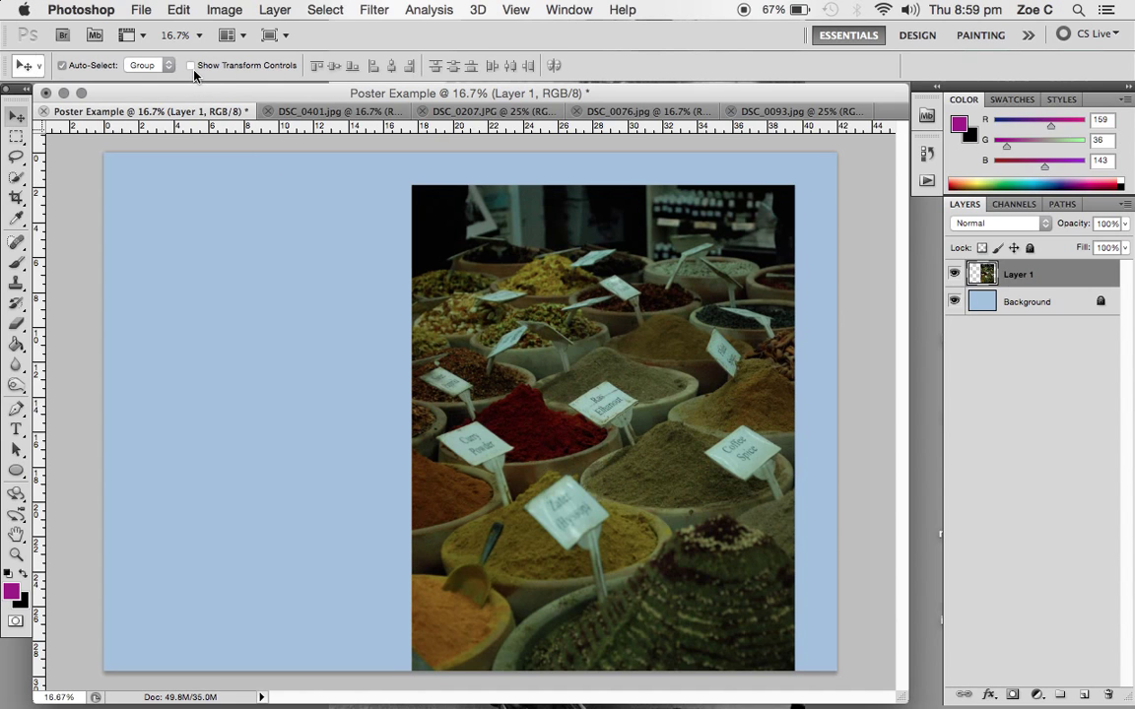
click(191, 66)
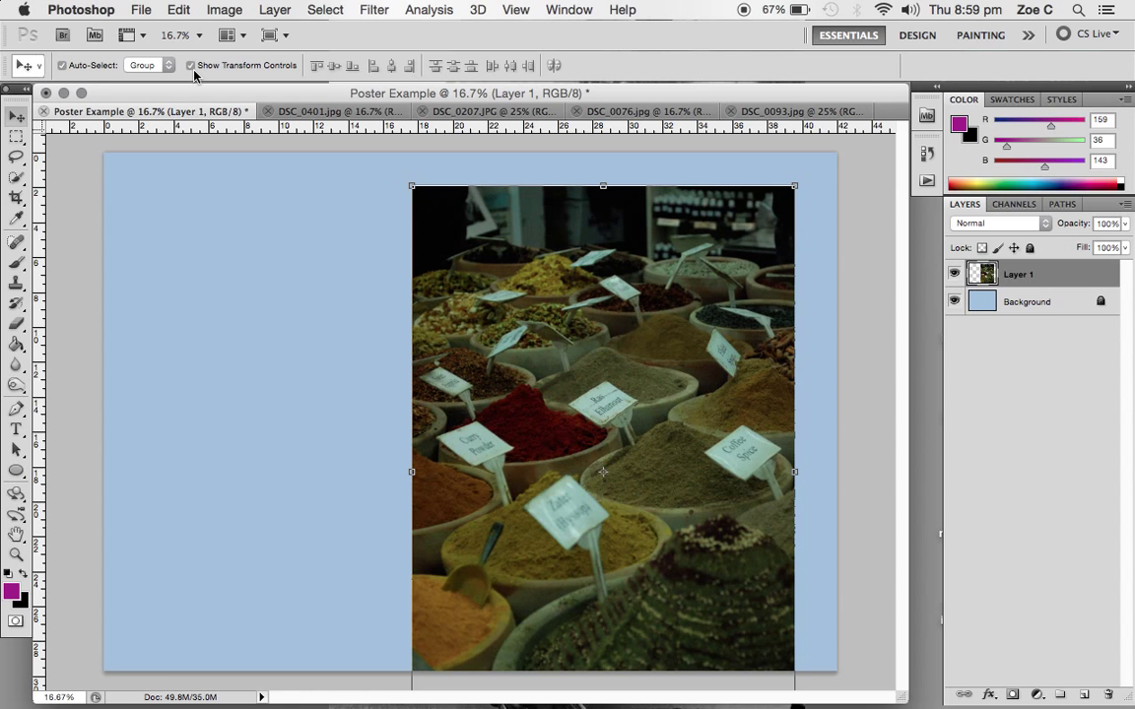
click(795, 187)
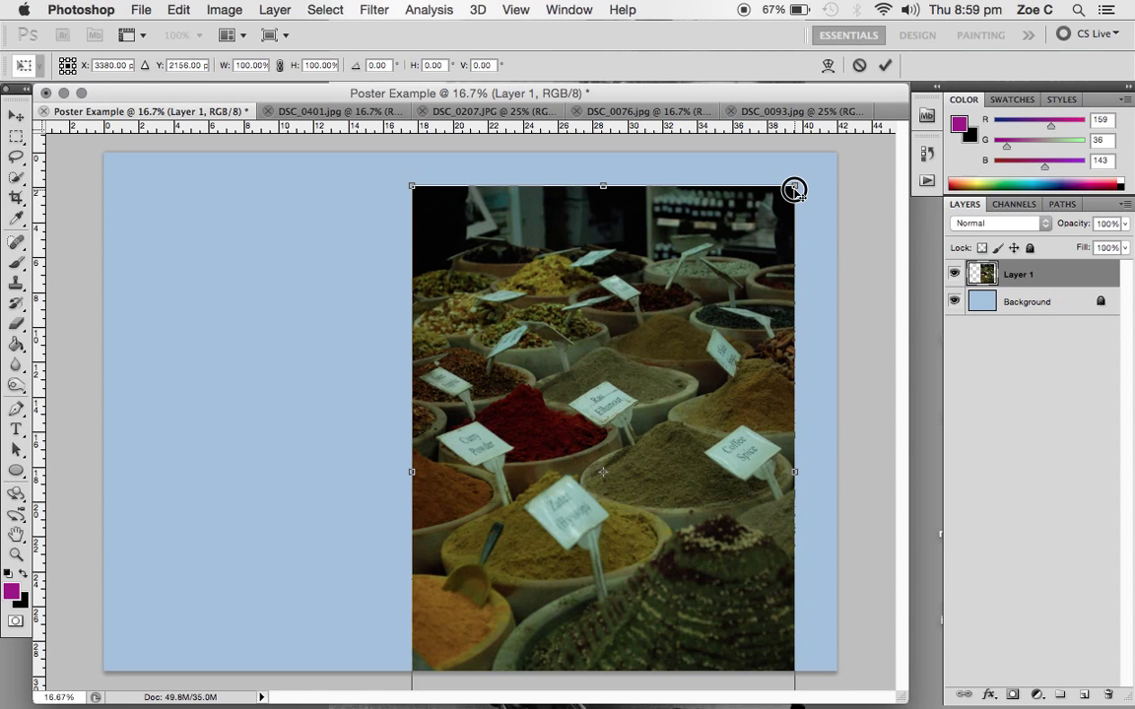
drag(794, 186, 813, 416)
drag(724, 446, 560, 239)
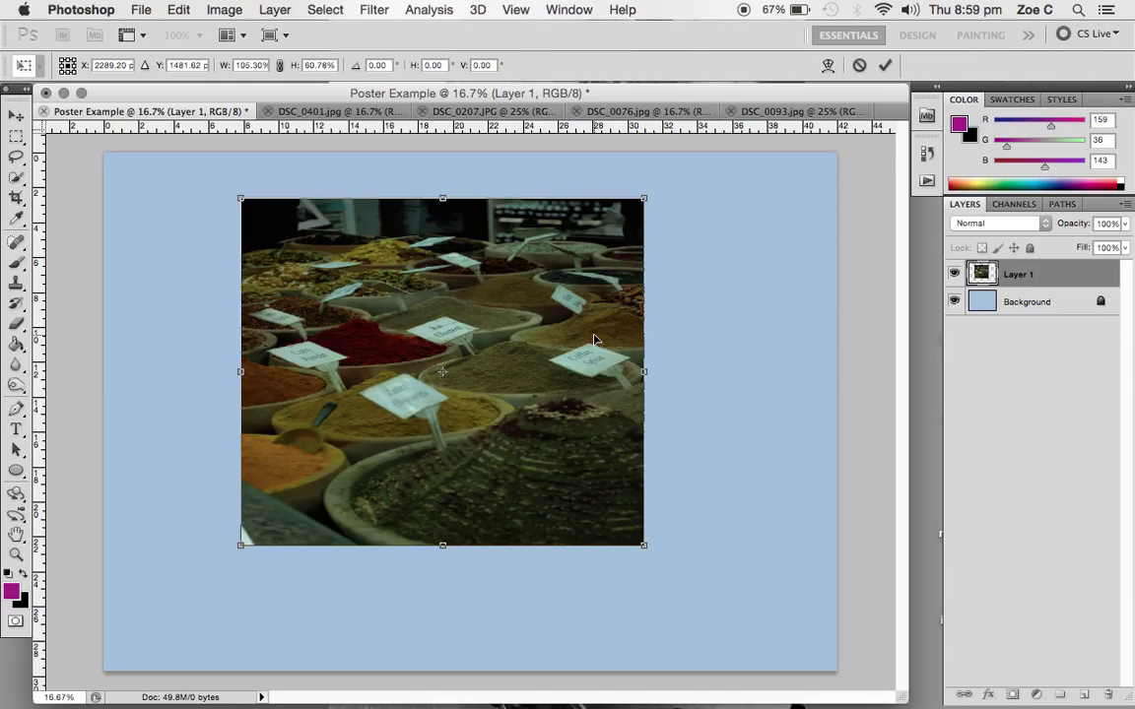
key(super+z)
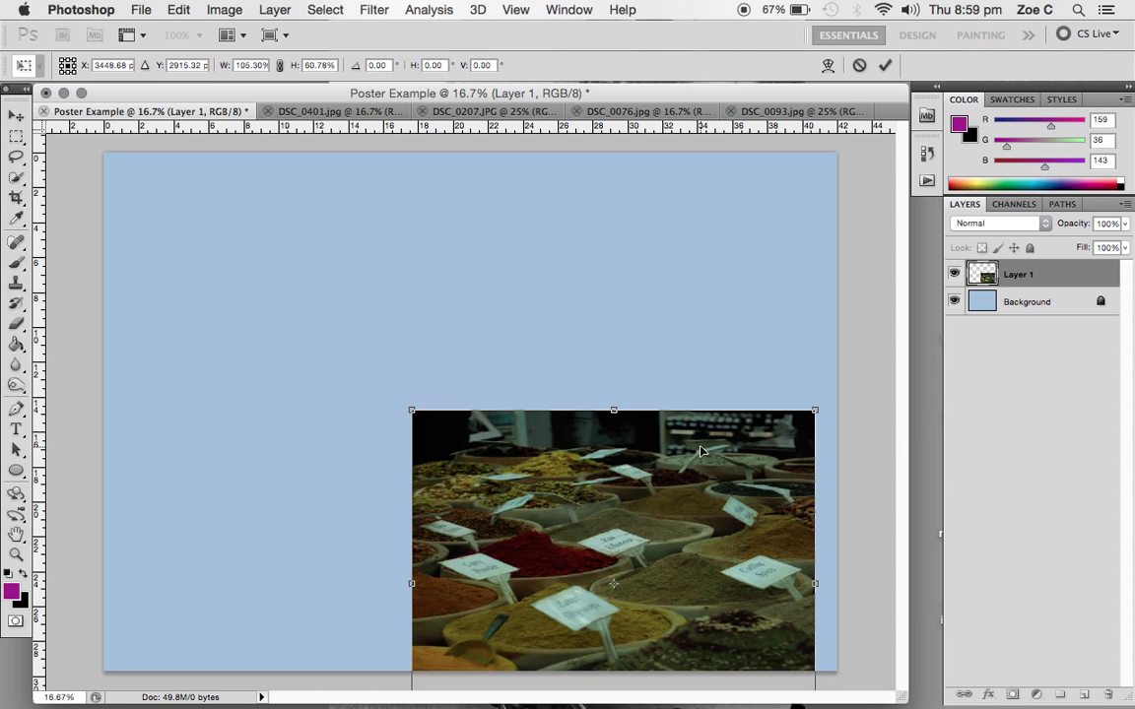
key(super+z)
key(super+z)
drag(572, 448, 385, 225)
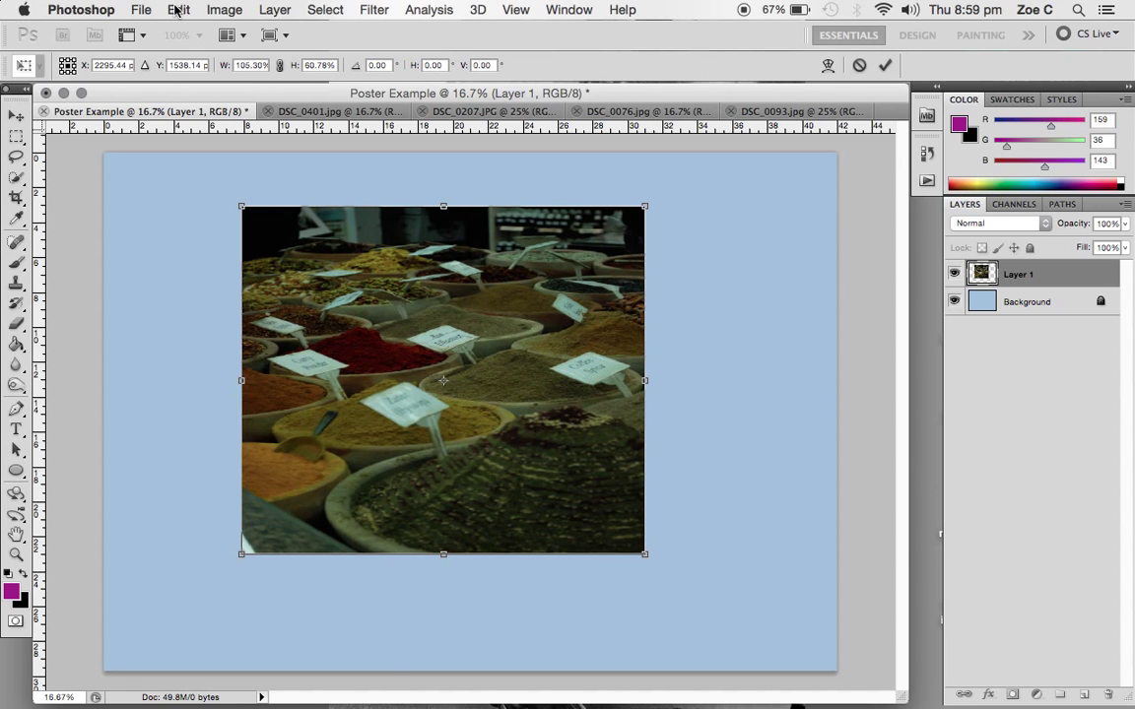
- Discard the pending resize with Don't Apply, restoring the photo's full size
click(177, 9)
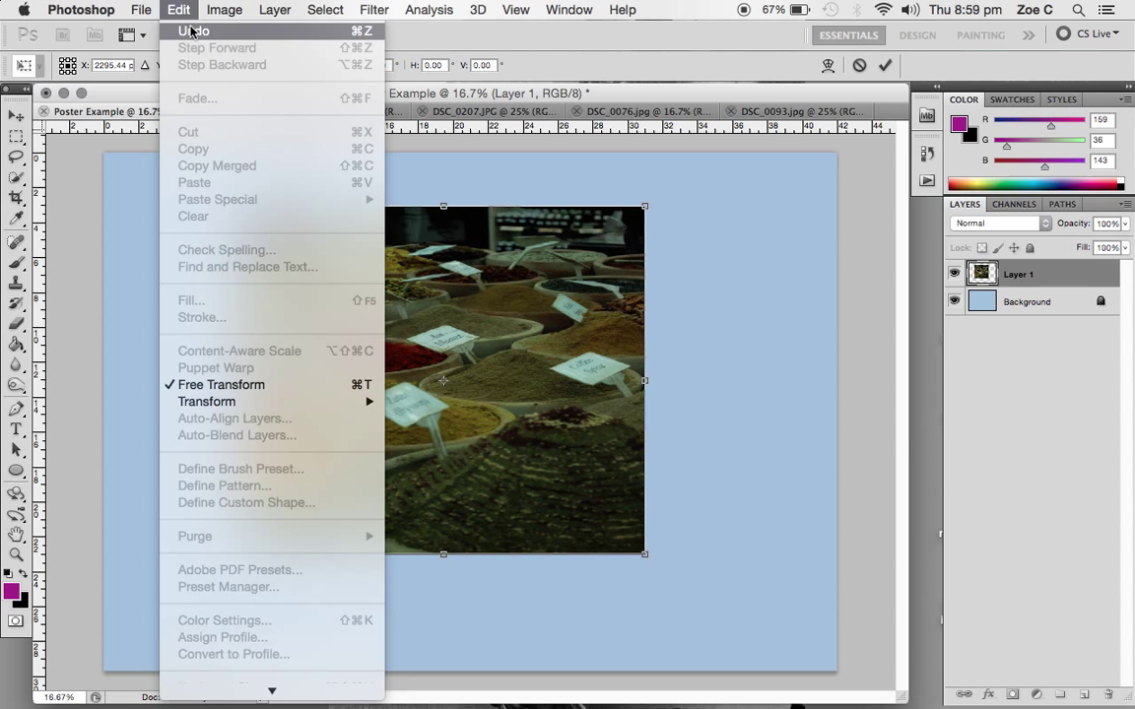
click(177, 10)
click(180, 10)
click(101, 203)
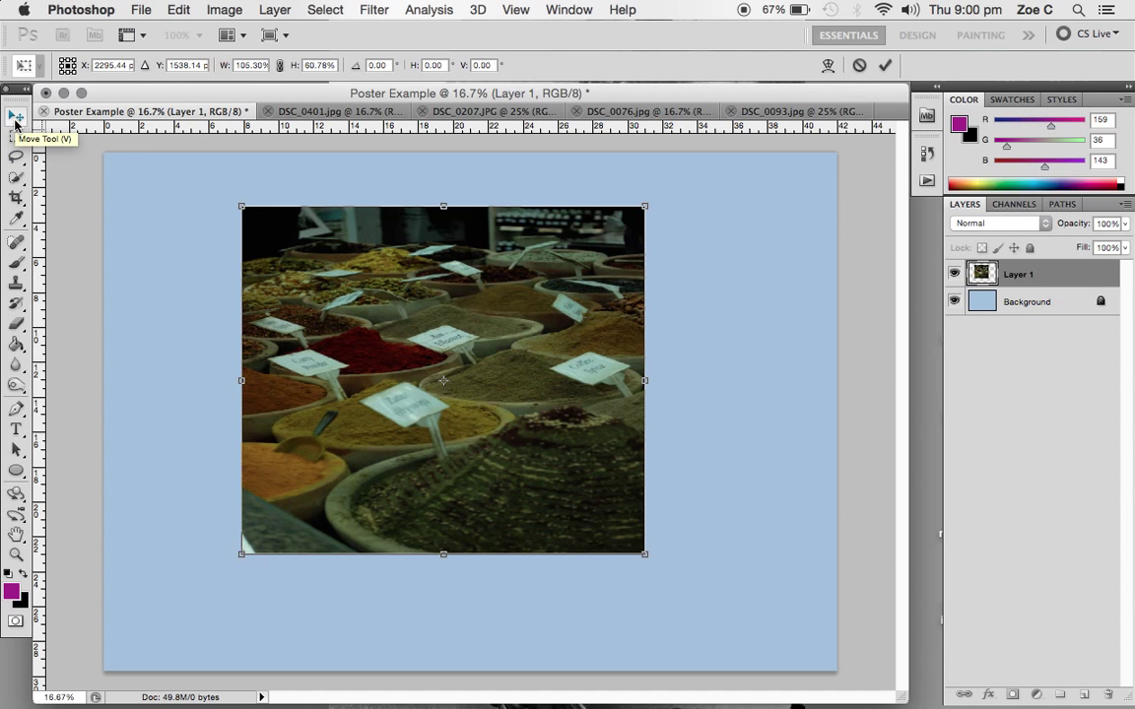
click(16, 120)
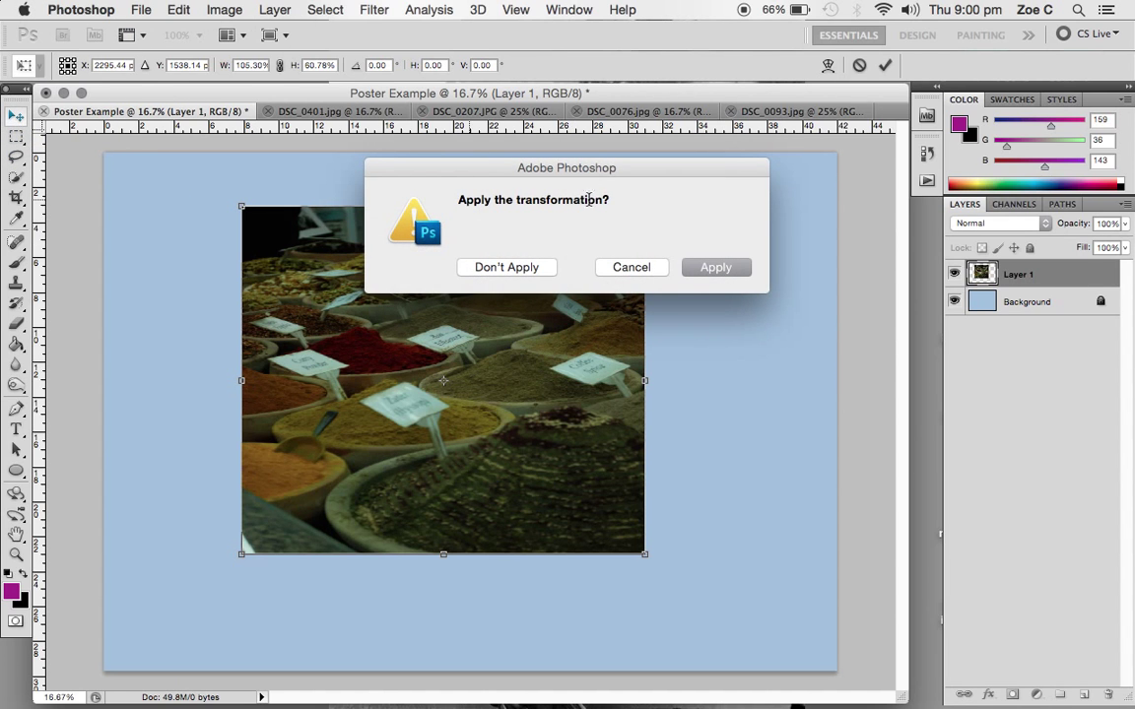
click(519, 273)
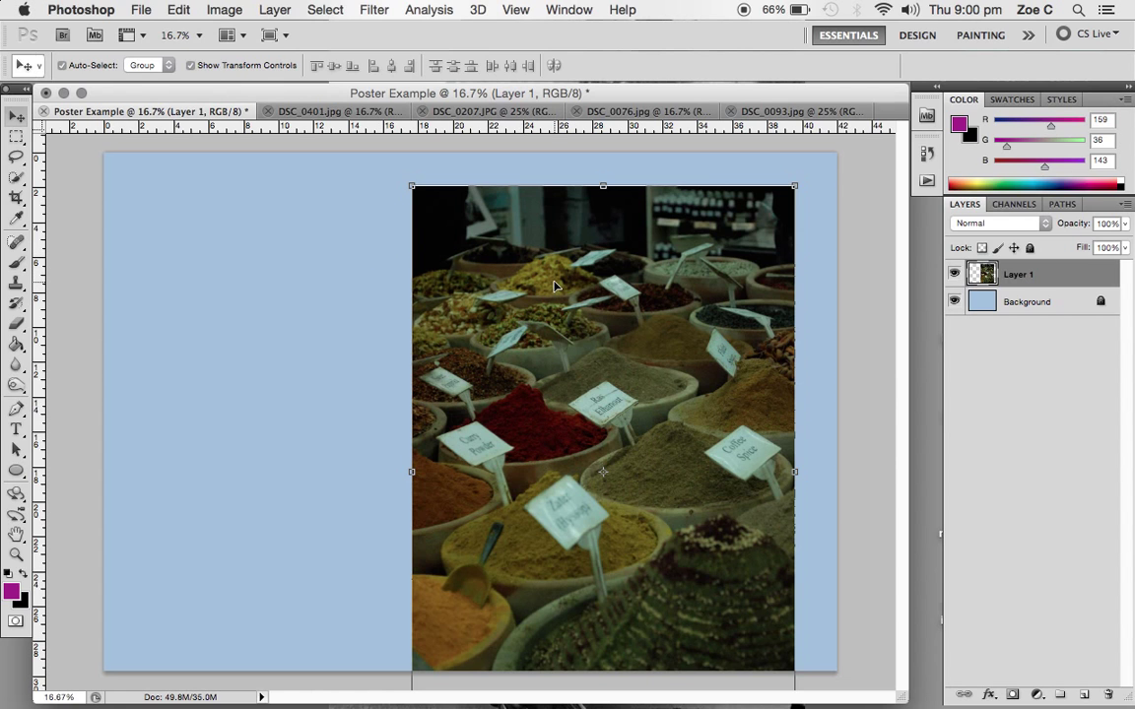
- Scale the spice photo proportionally to 38.03% and move it to the poster's lower left
drag(554, 286, 452, 253)
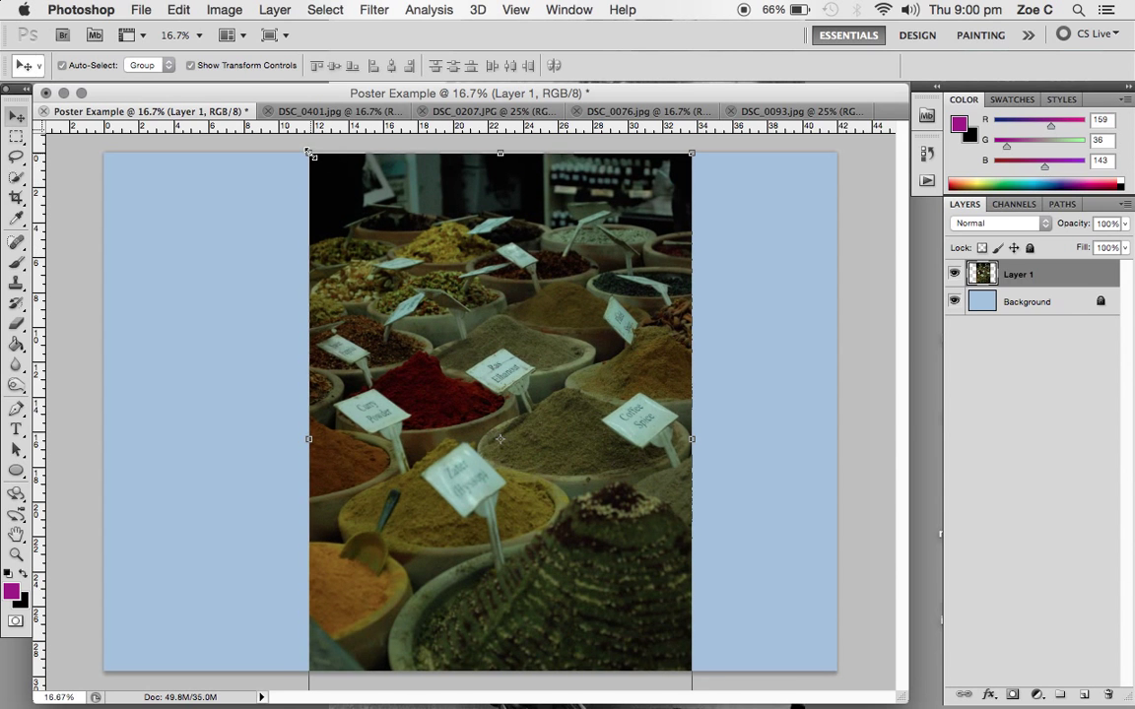
drag(309, 155, 458, 425)
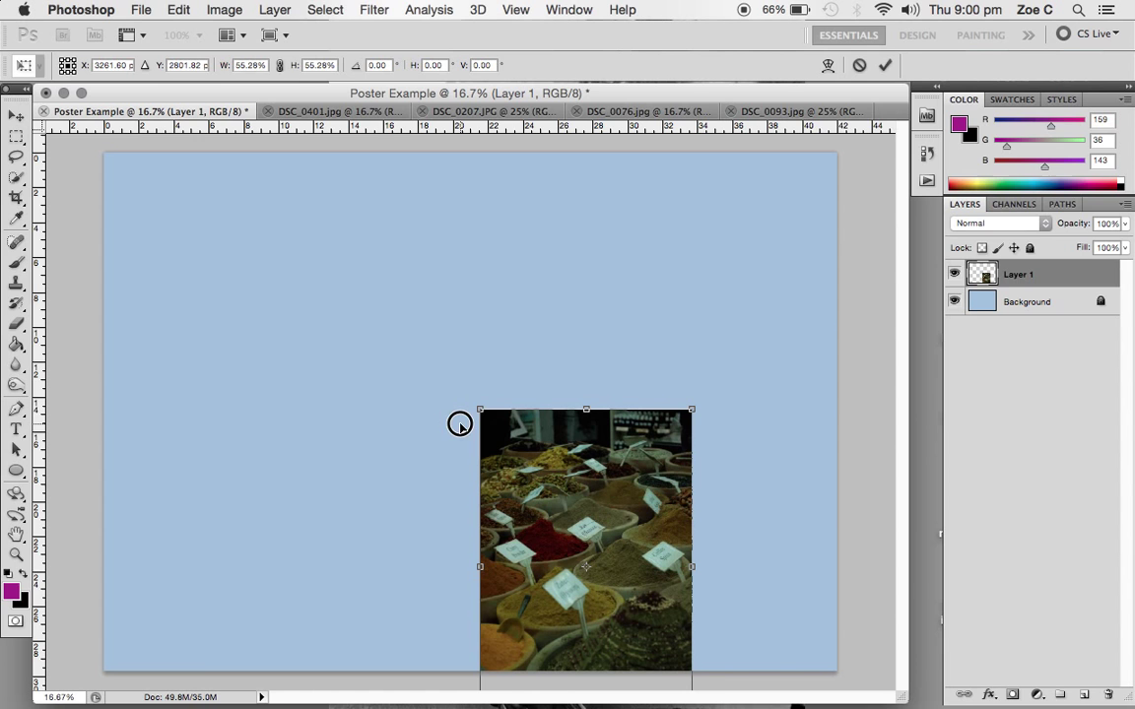
drag(546, 451, 286, 294)
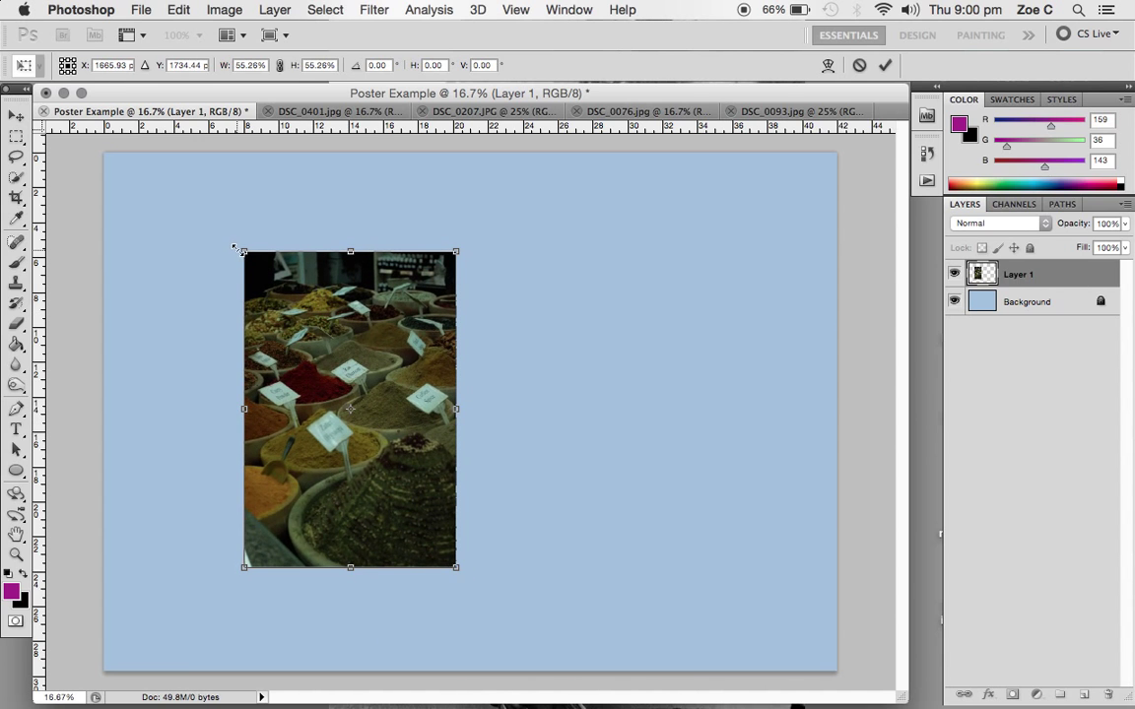
drag(237, 251, 245, 261)
drag(307, 305, 330, 339)
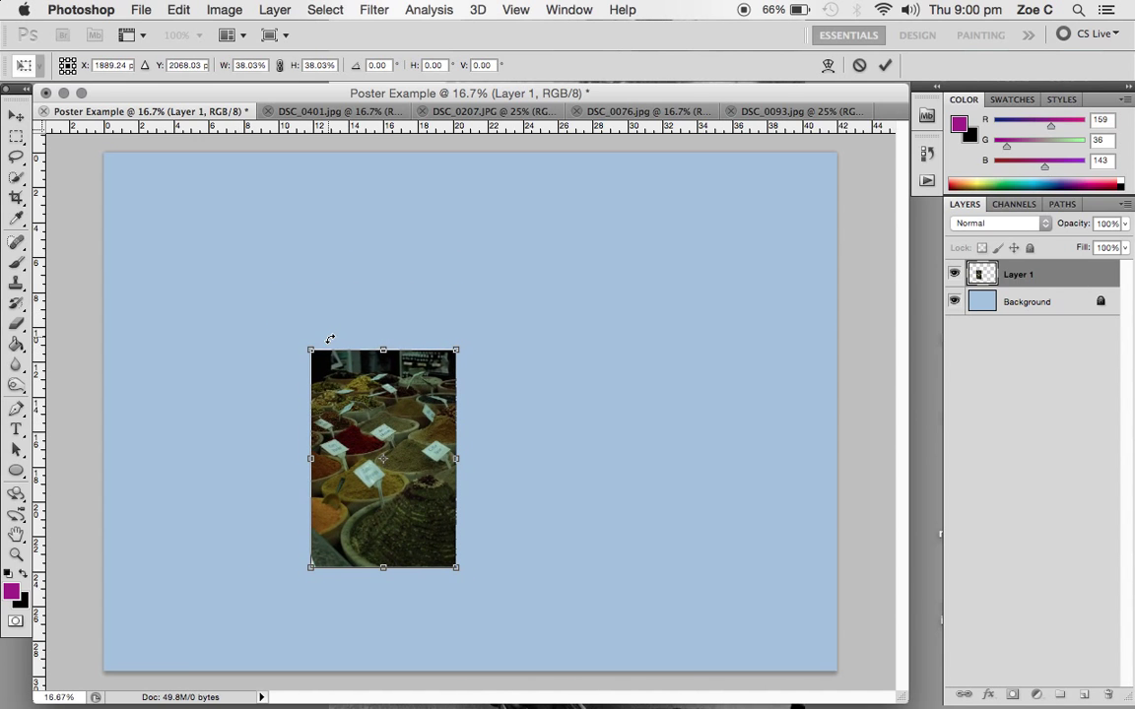
drag(410, 415, 244, 475)
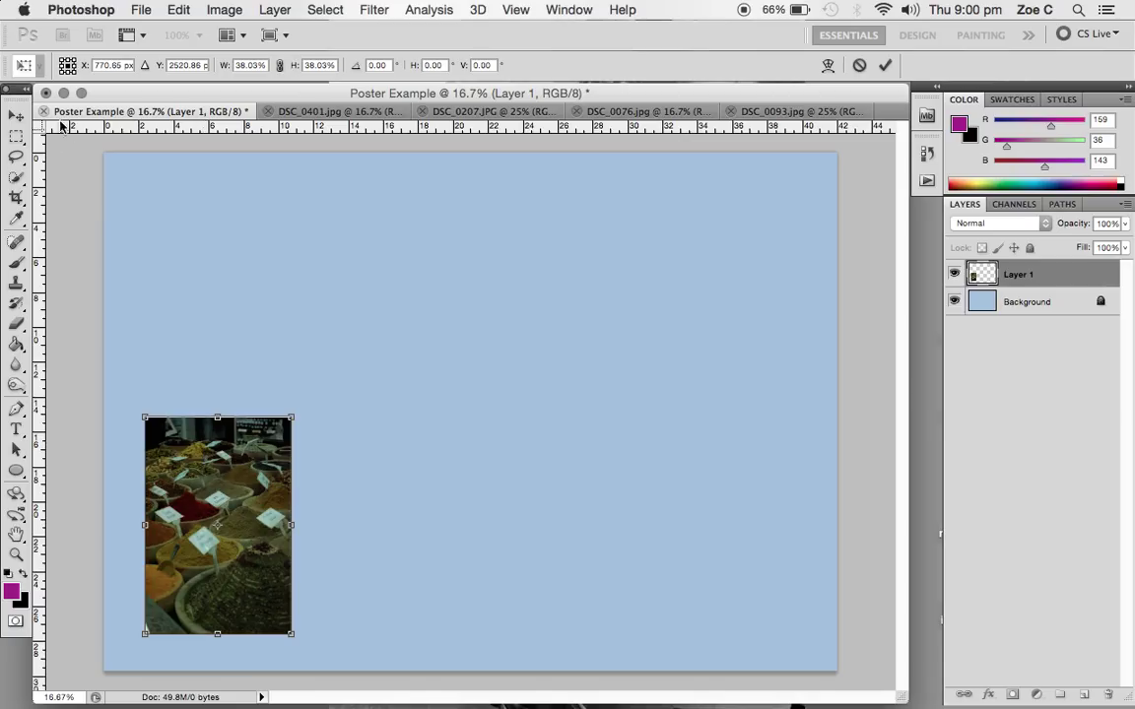
click(17, 116)
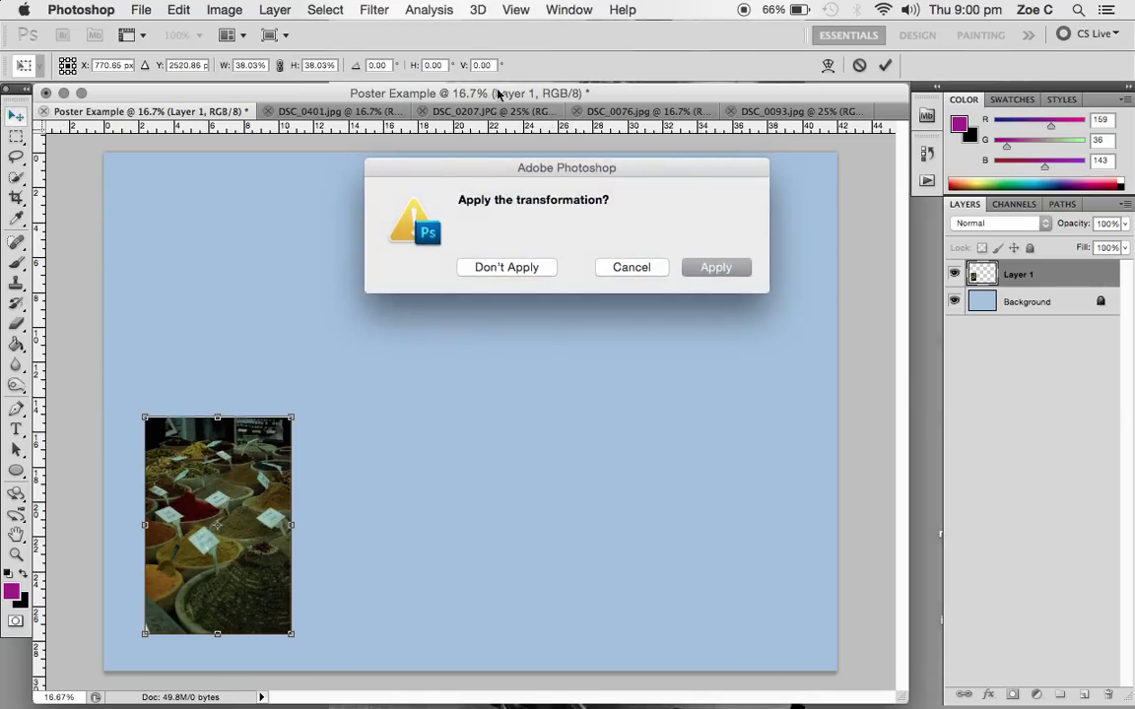
- Commit the spice photo's new size, then tilt it about 14.5° in the lower left and apply
click(706, 266)
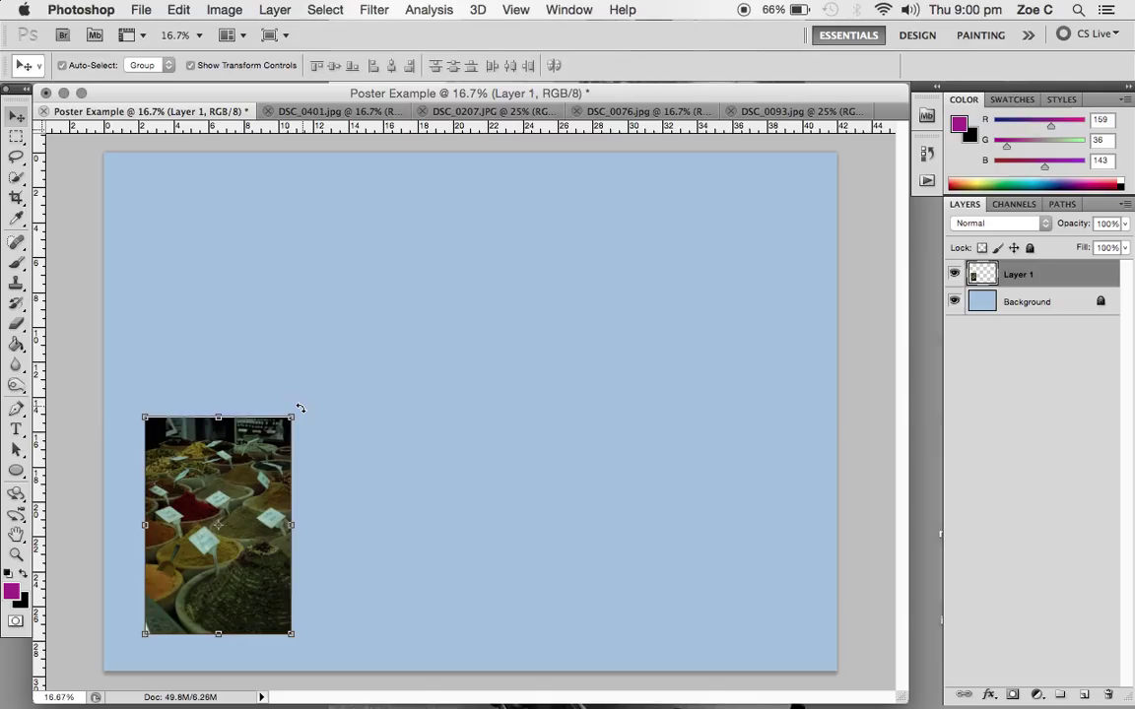
drag(300, 407, 266, 392)
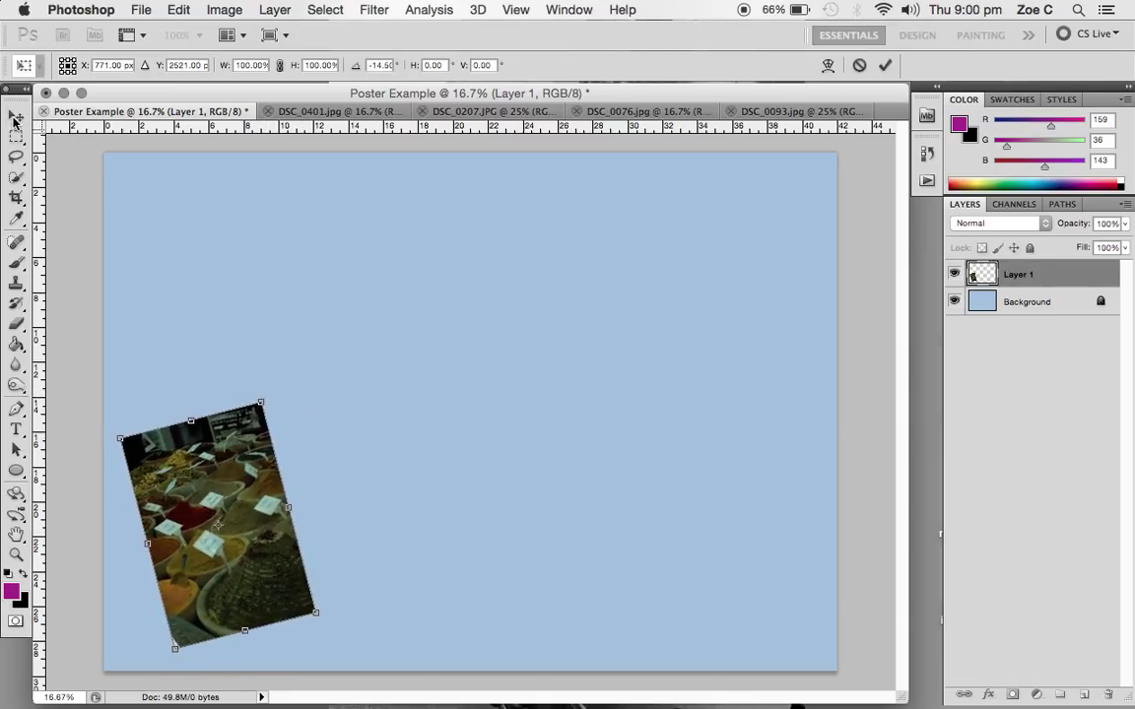
click(16, 118)
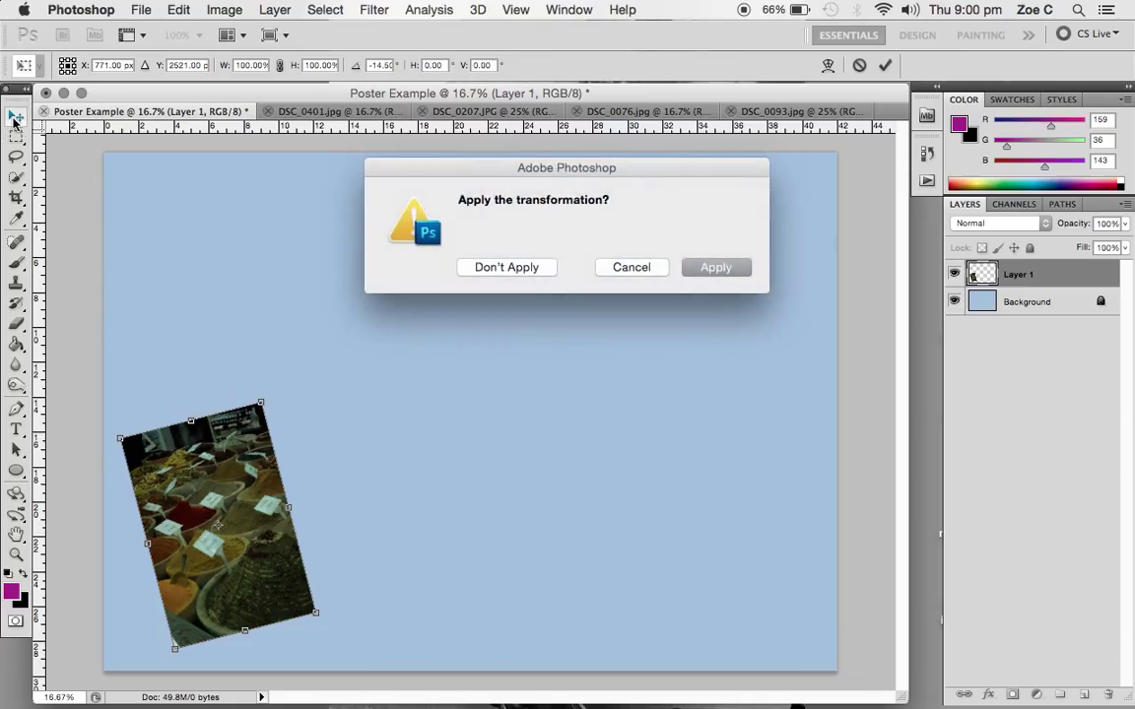
click(739, 268)
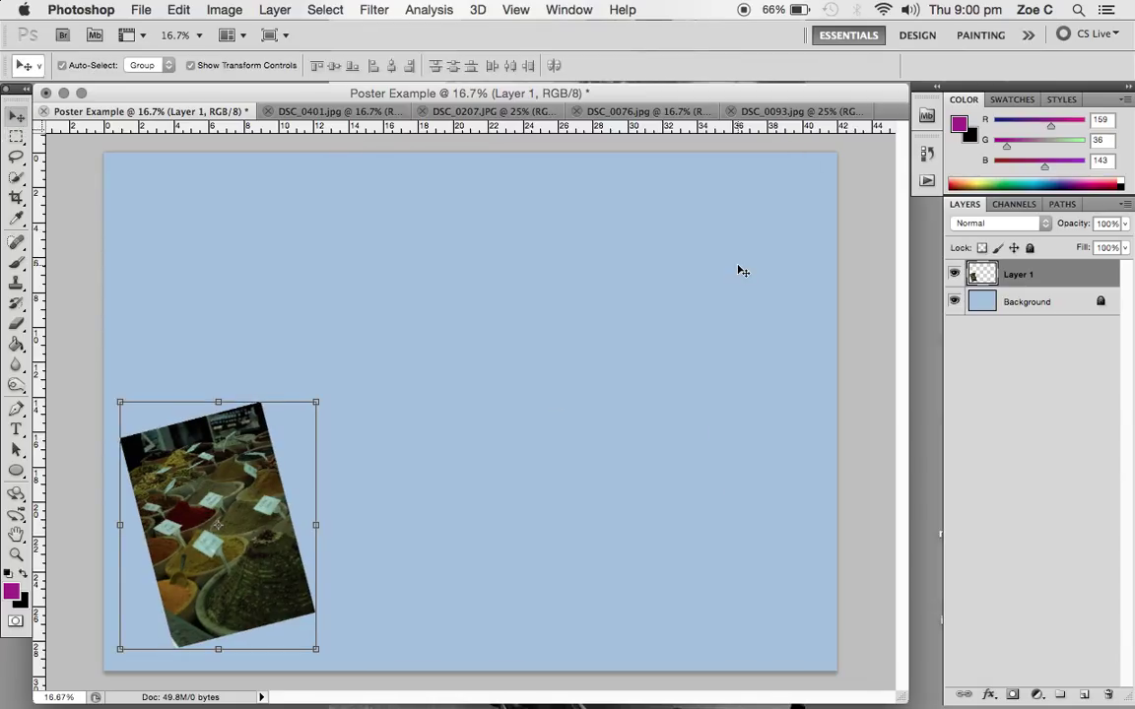
click(740, 268)
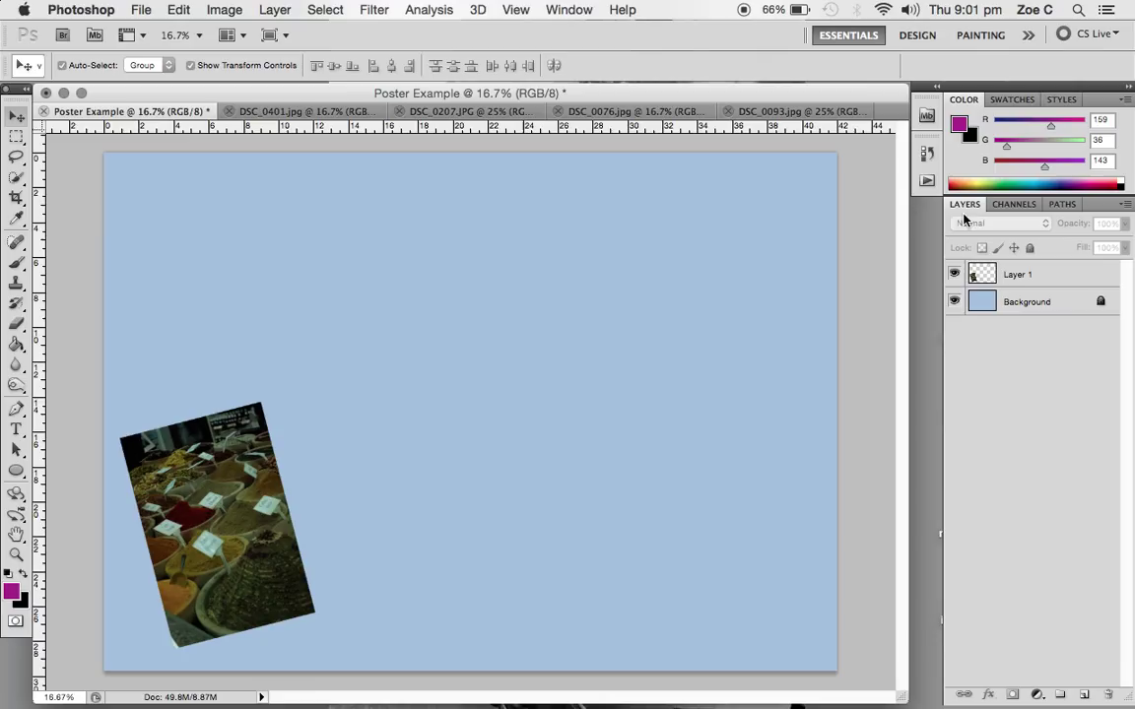
- Lock Layer 1, which holds the spice photo
click(1038, 283)
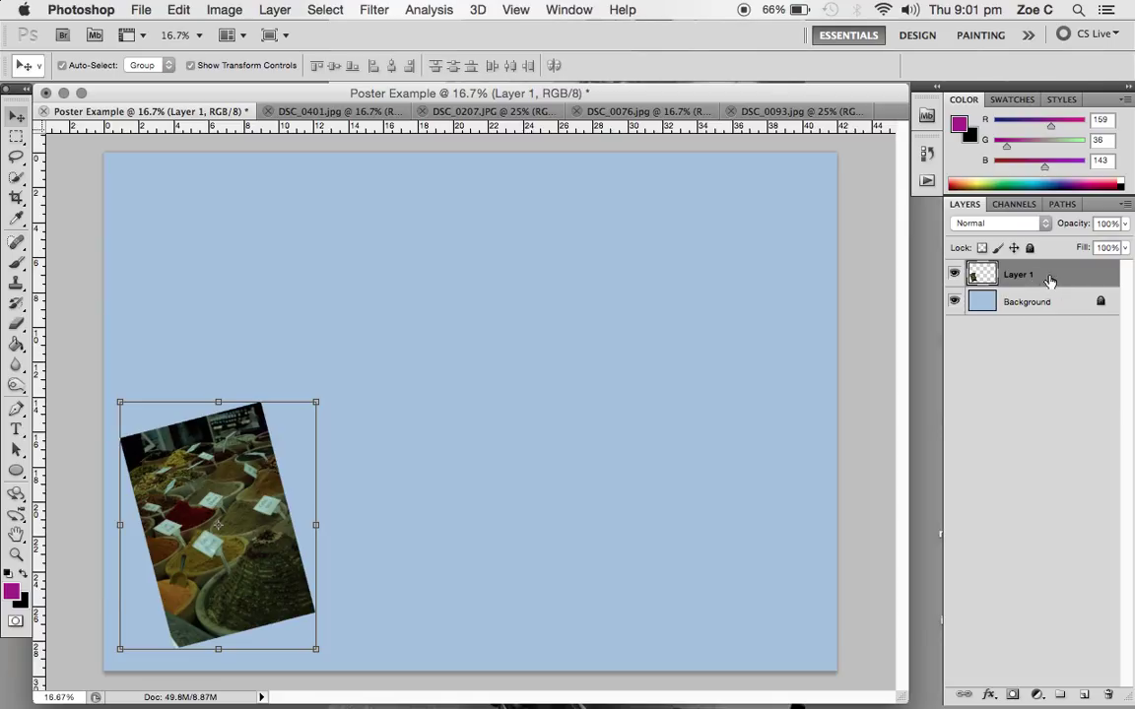
click(1029, 248)
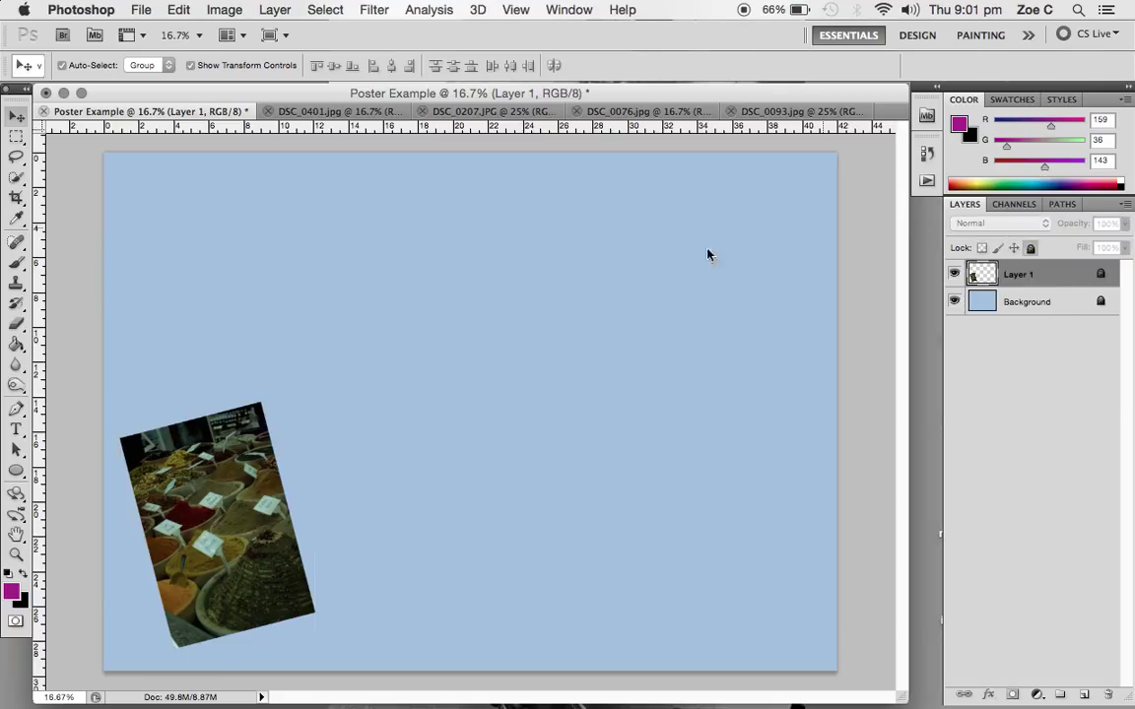
click(182, 399)
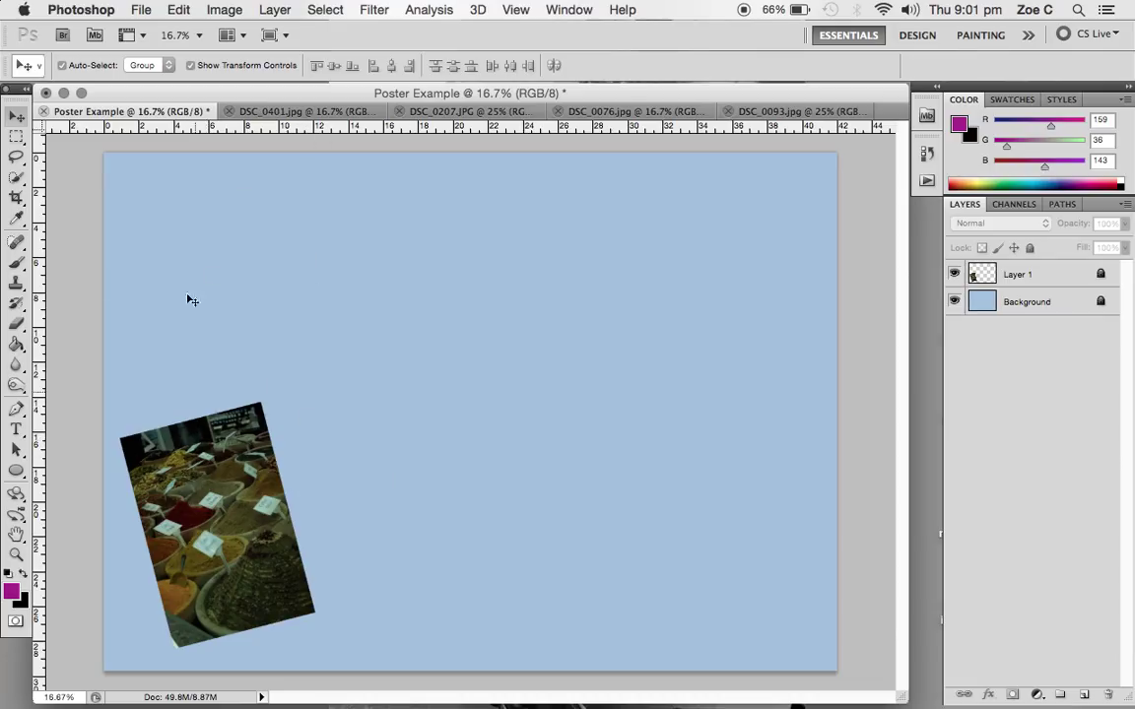
- Bring the DSC_0207.JPG horse photo into the poster as Layer 2, scaled to 37.45%
click(468, 113)
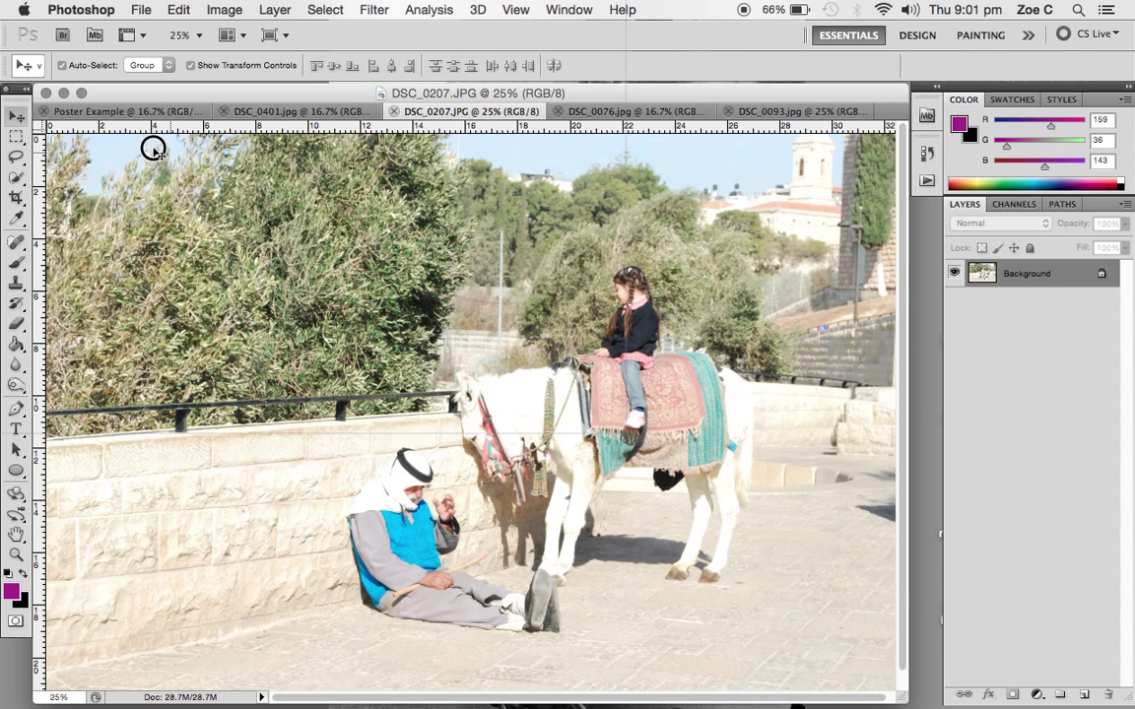
click(124, 115)
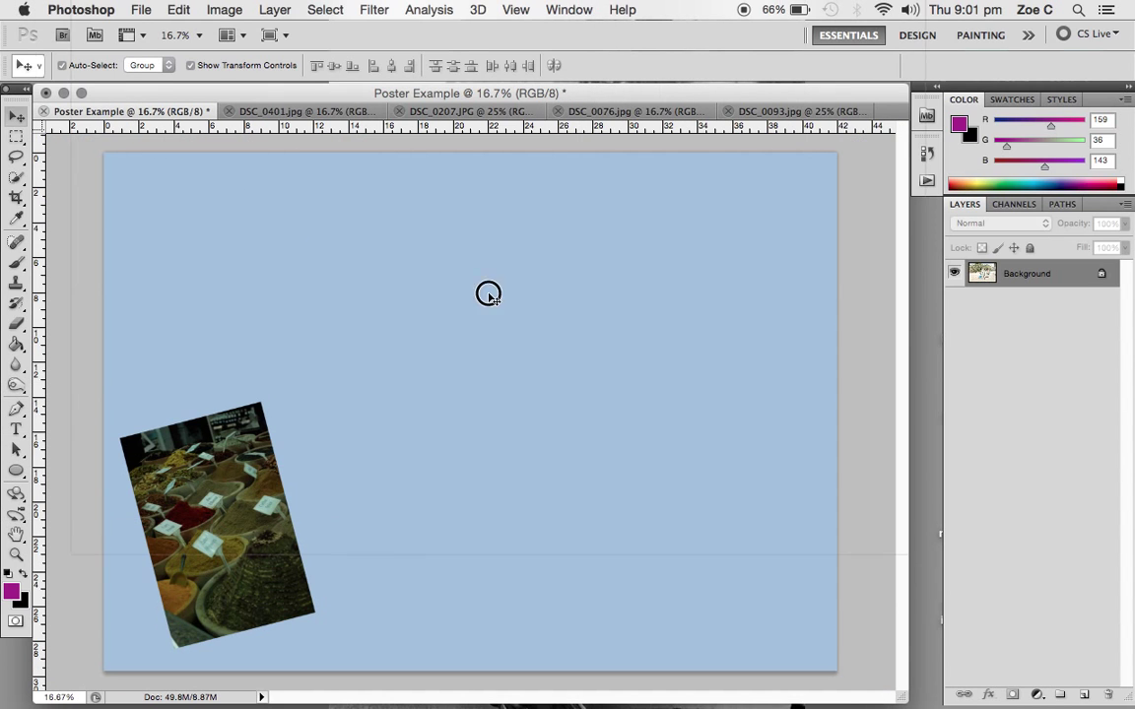
drag(447, 327, 449, 331)
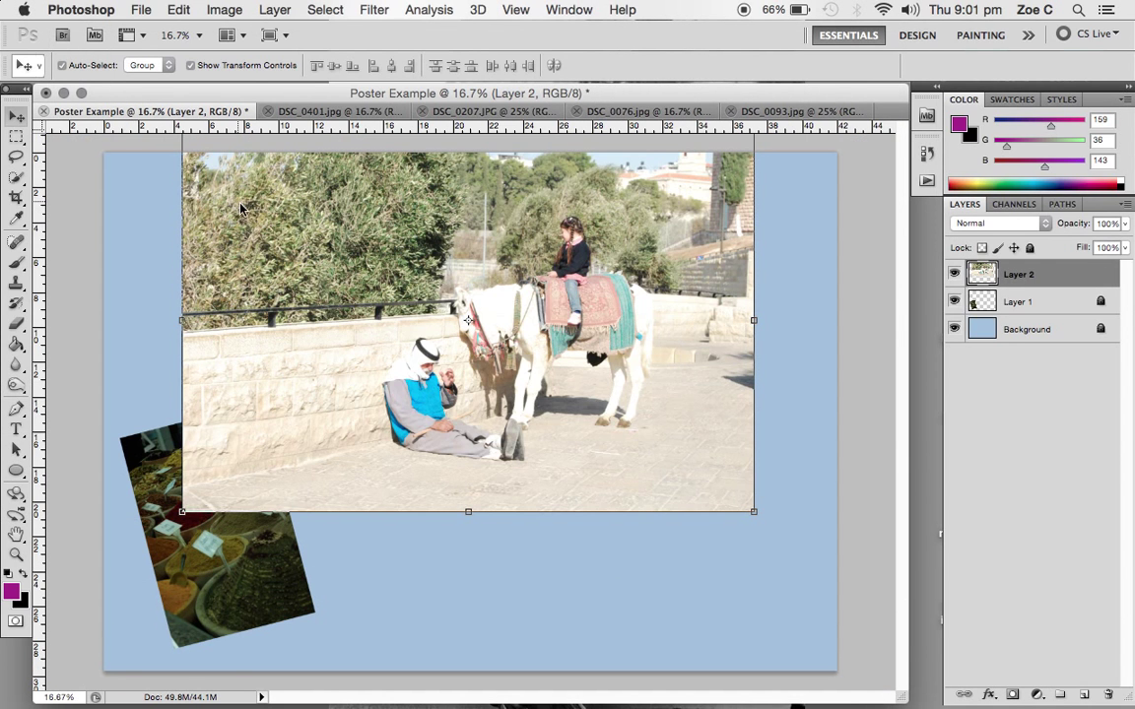
drag(237, 204, 257, 331)
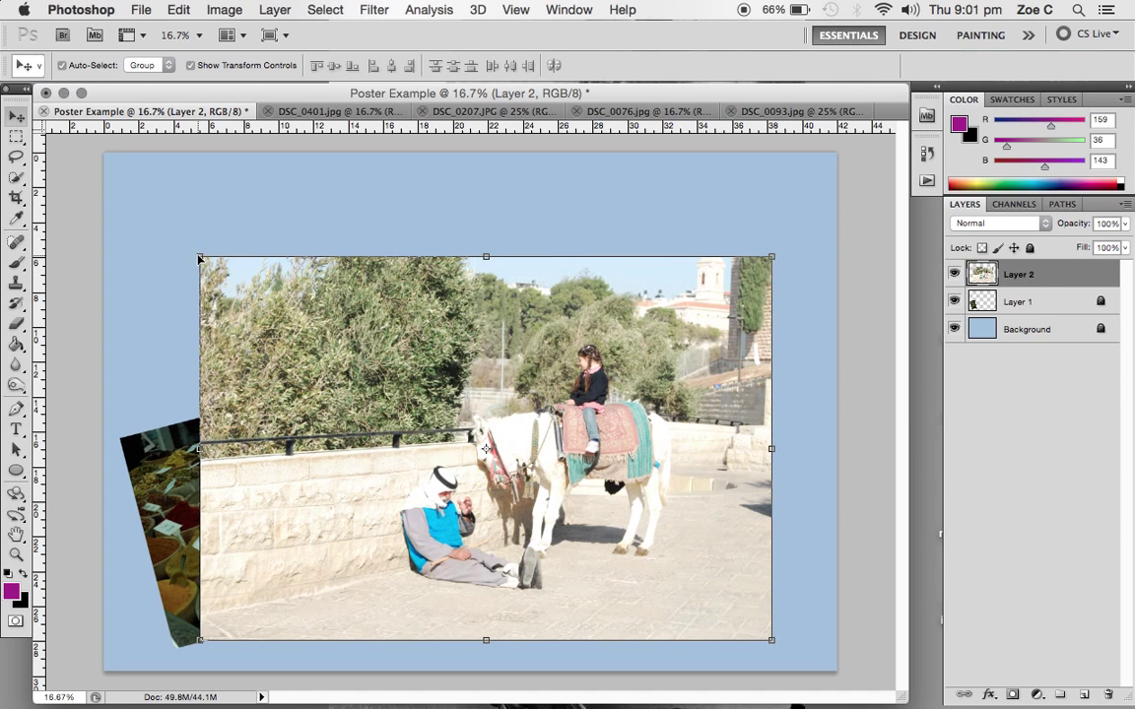
drag(194, 253, 585, 445)
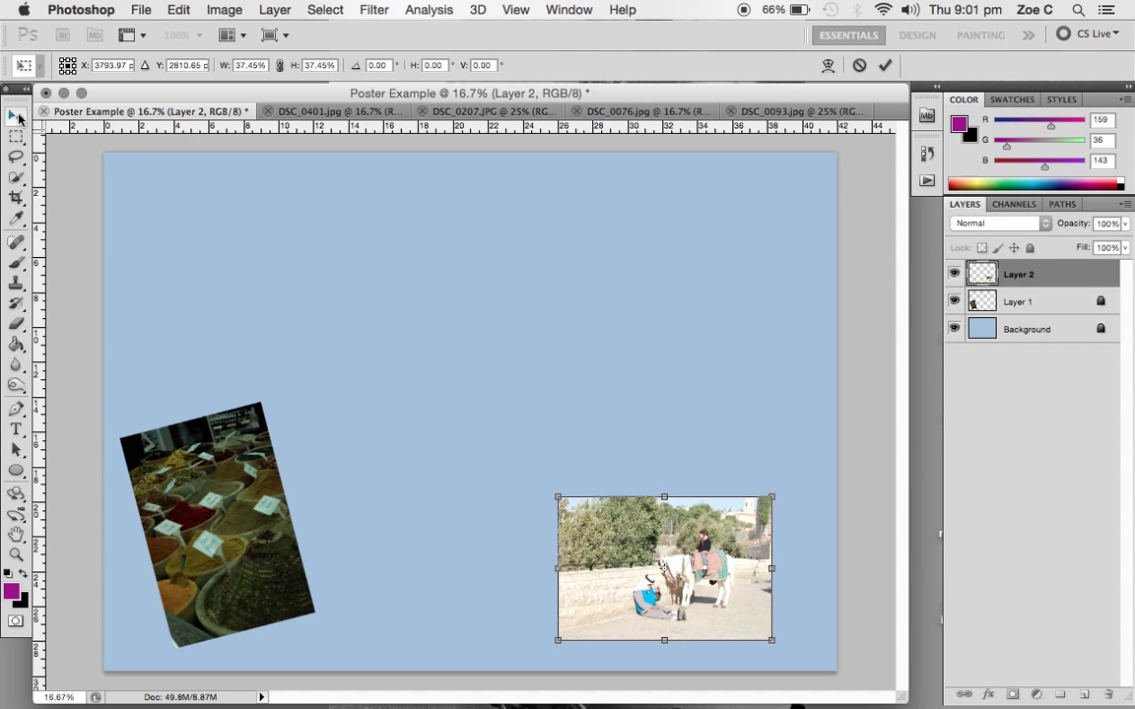
click(17, 117)
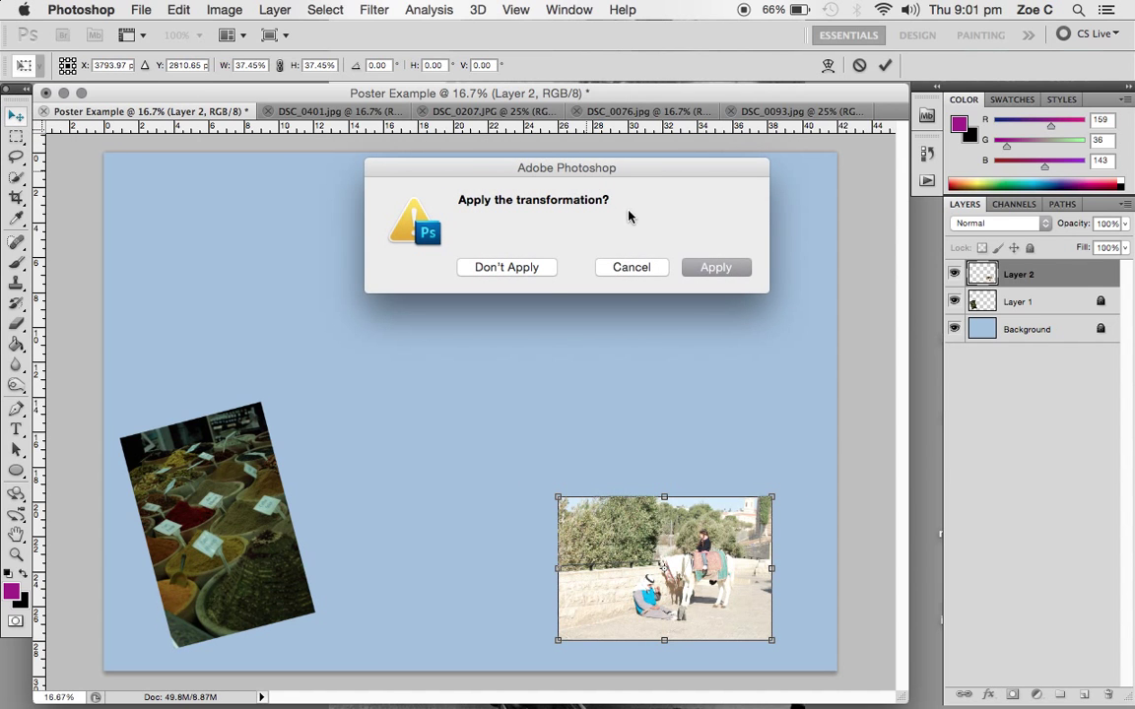
click(717, 268)
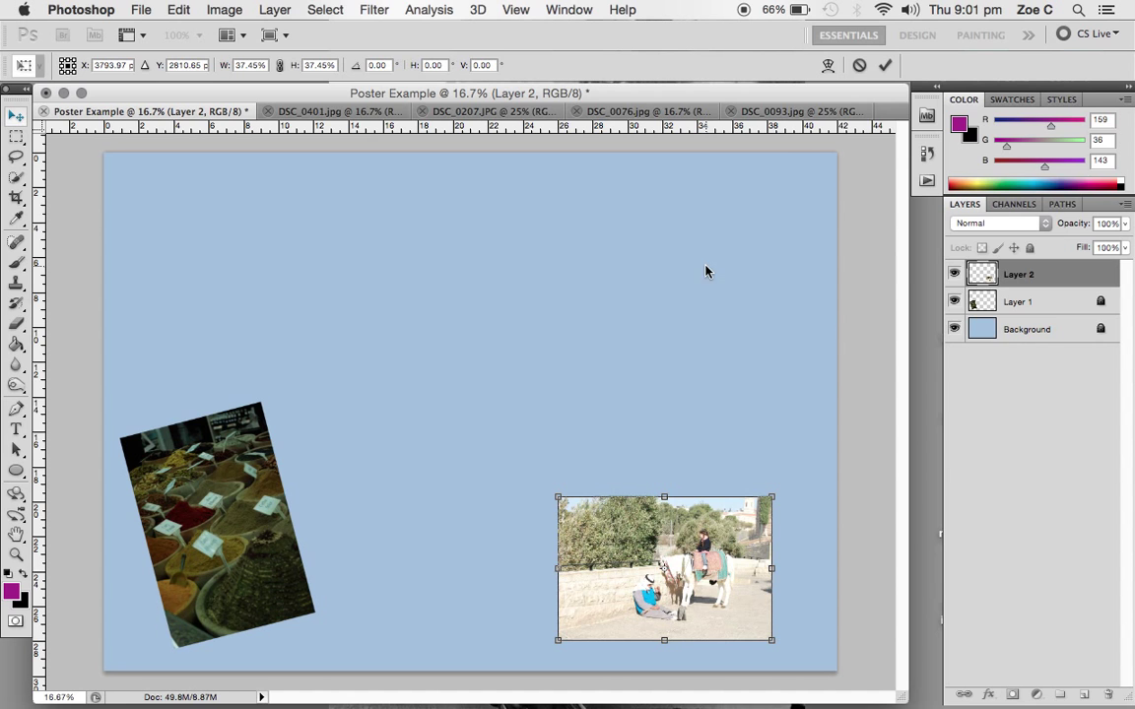
- Move the horse photo to the top right and apply a 7.84° clockwise tilt
drag(742, 532, 753, 258)
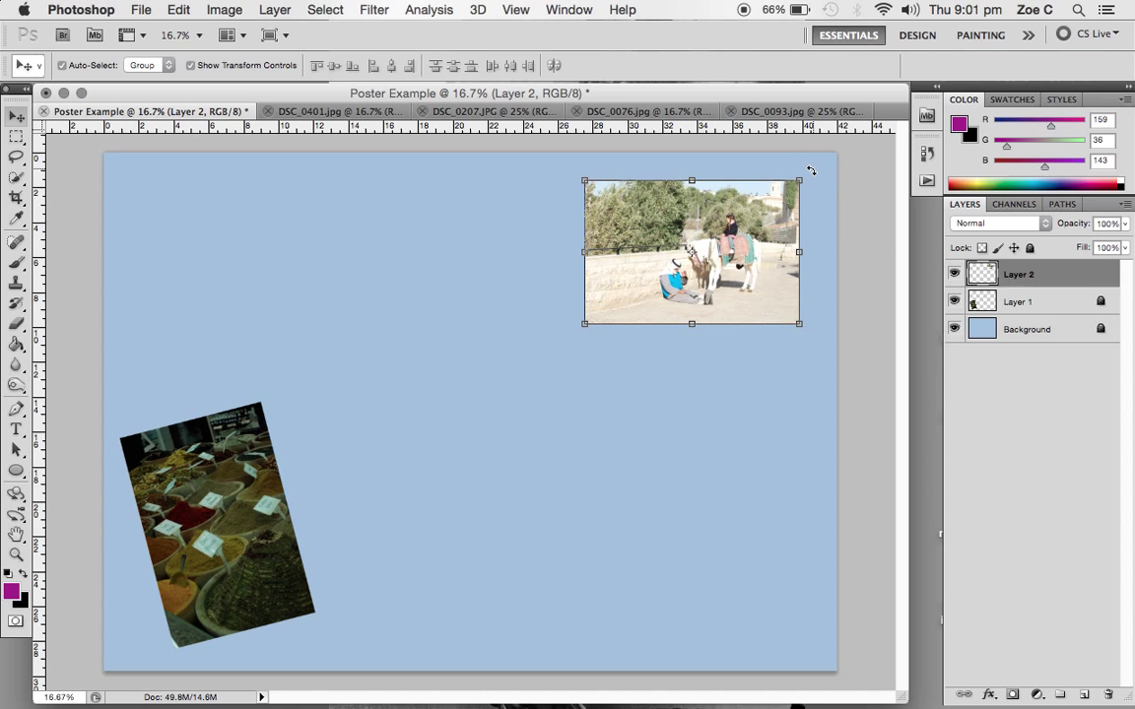
mouse_move(811, 170)
mouse_down()
mouse_move(834, 177)
mouse_move(826, 185)
mouse_up()
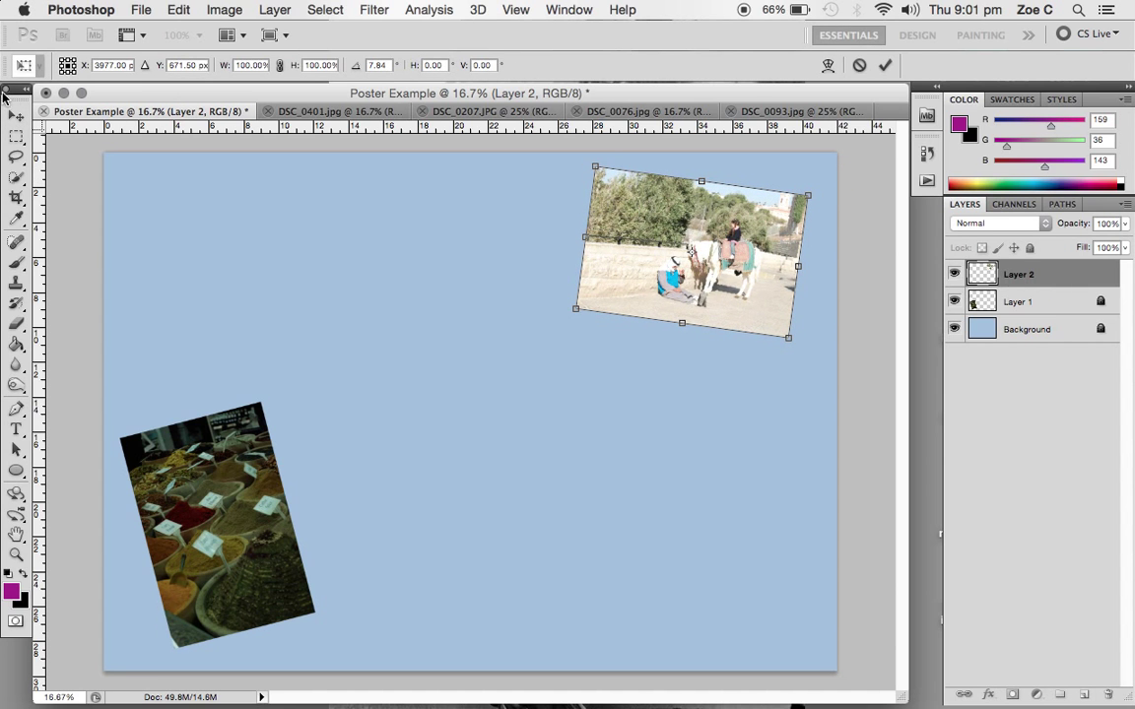
click(20, 118)
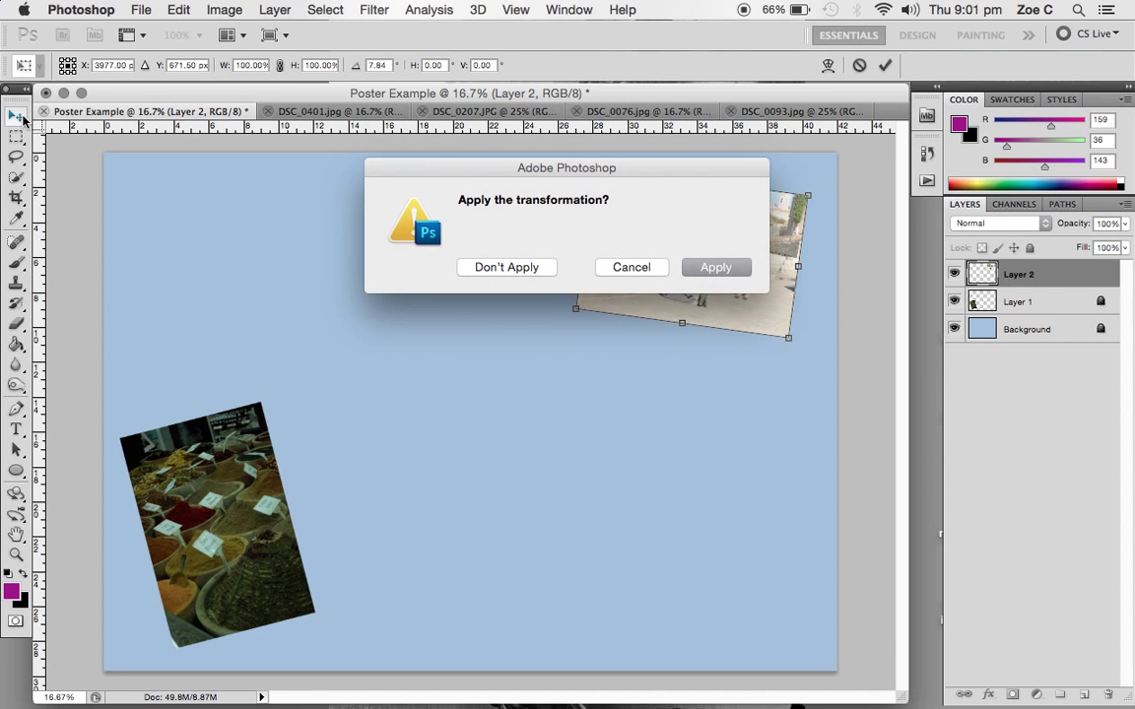
click(735, 263)
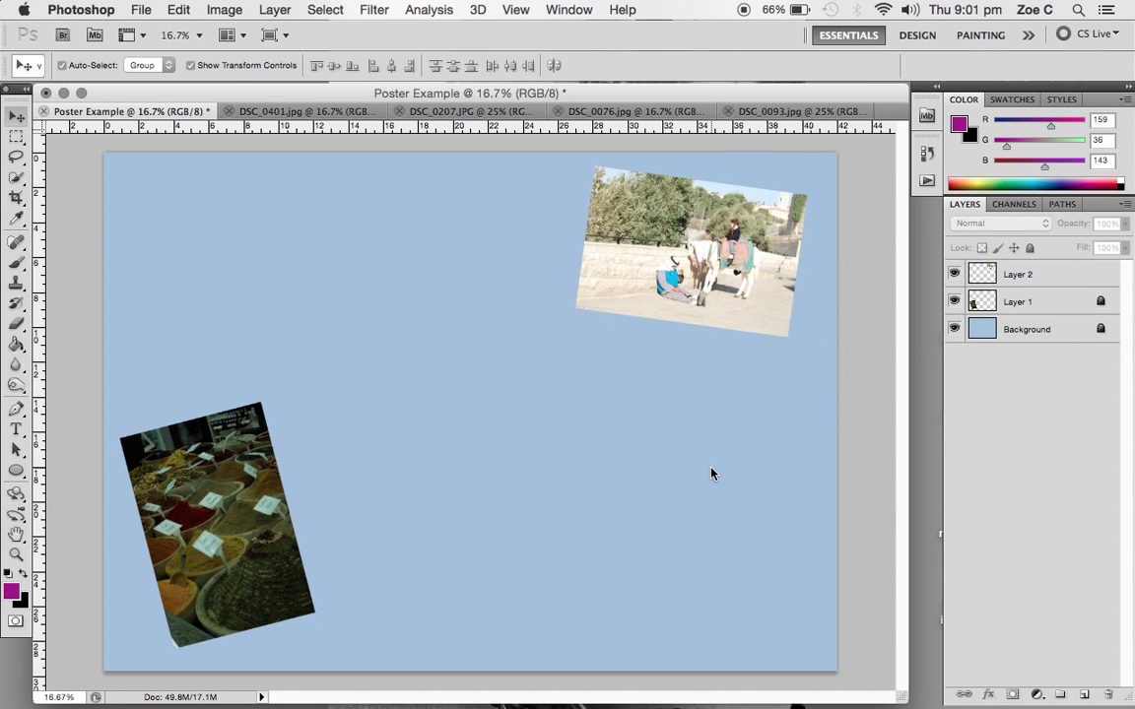
- Add the DSC_0076 market alley photo as Layer 3 at 37.03% in the lower right, starting a 9° tilt
click(581, 111)
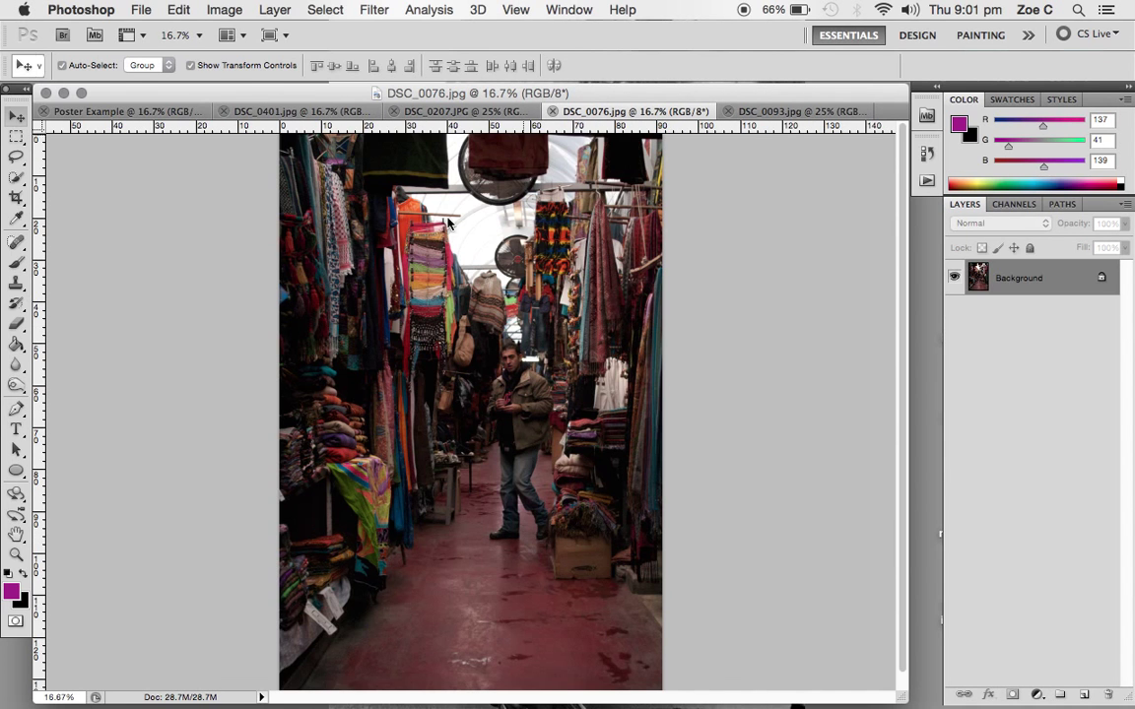
drag(126, 106, 456, 286)
drag(310, 154, 422, 317)
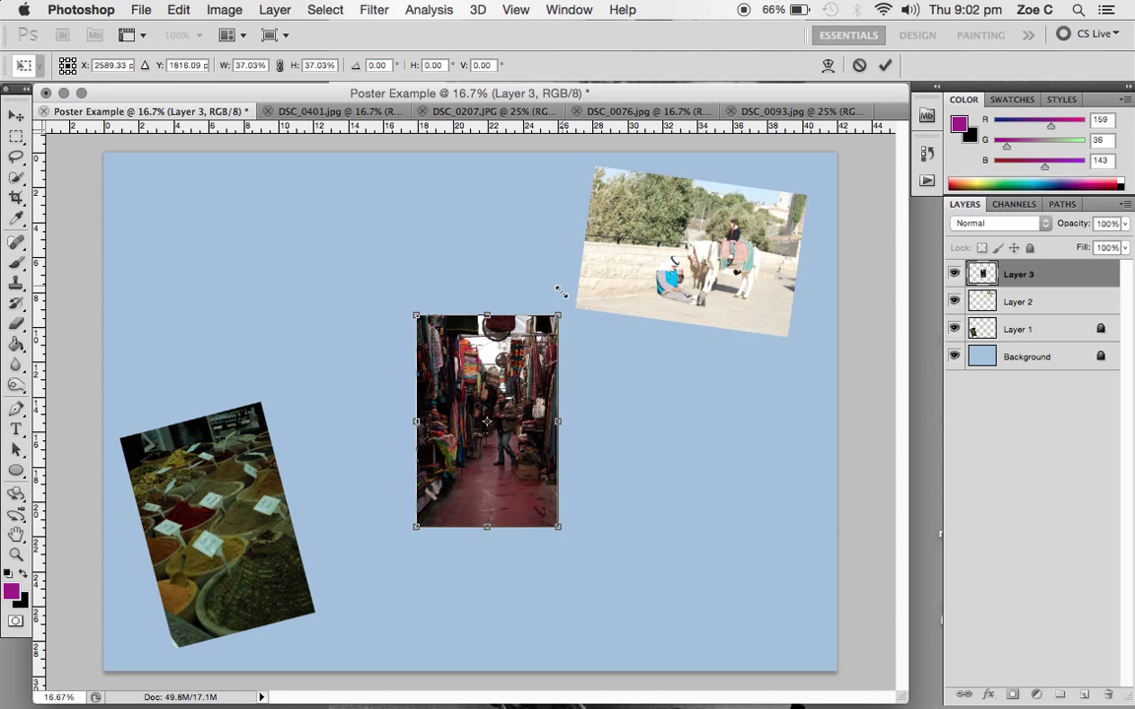
click(16, 116)
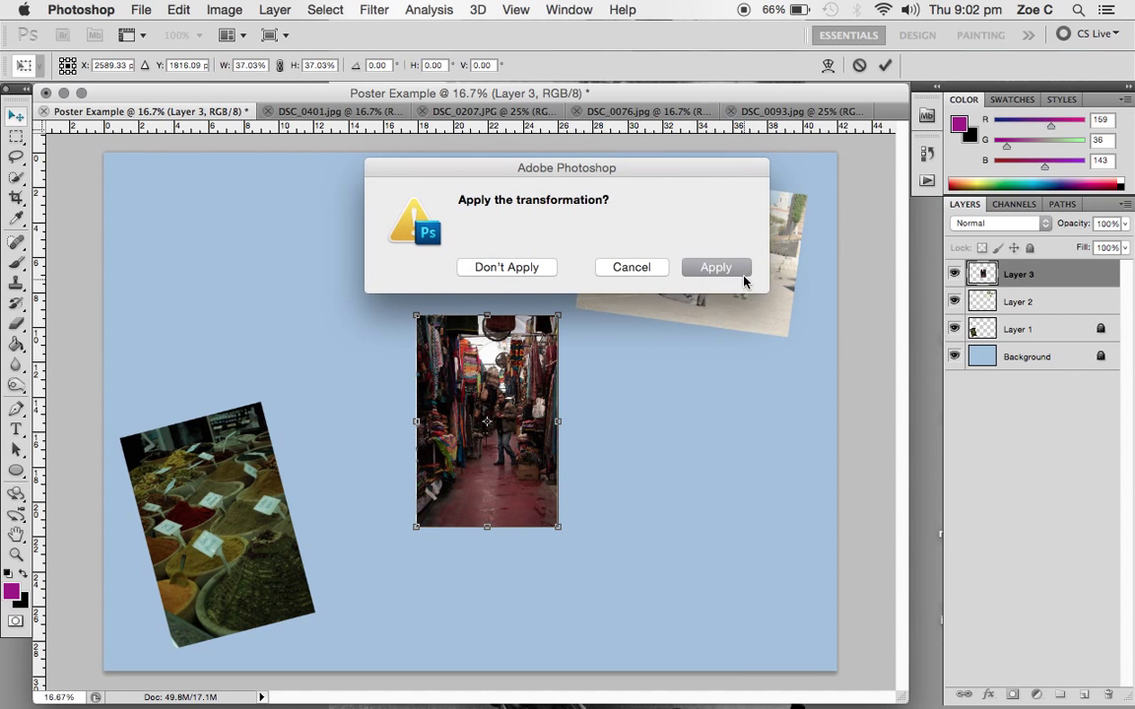
click(718, 266)
drag(507, 389, 749, 505)
drag(784, 406, 803, 425)
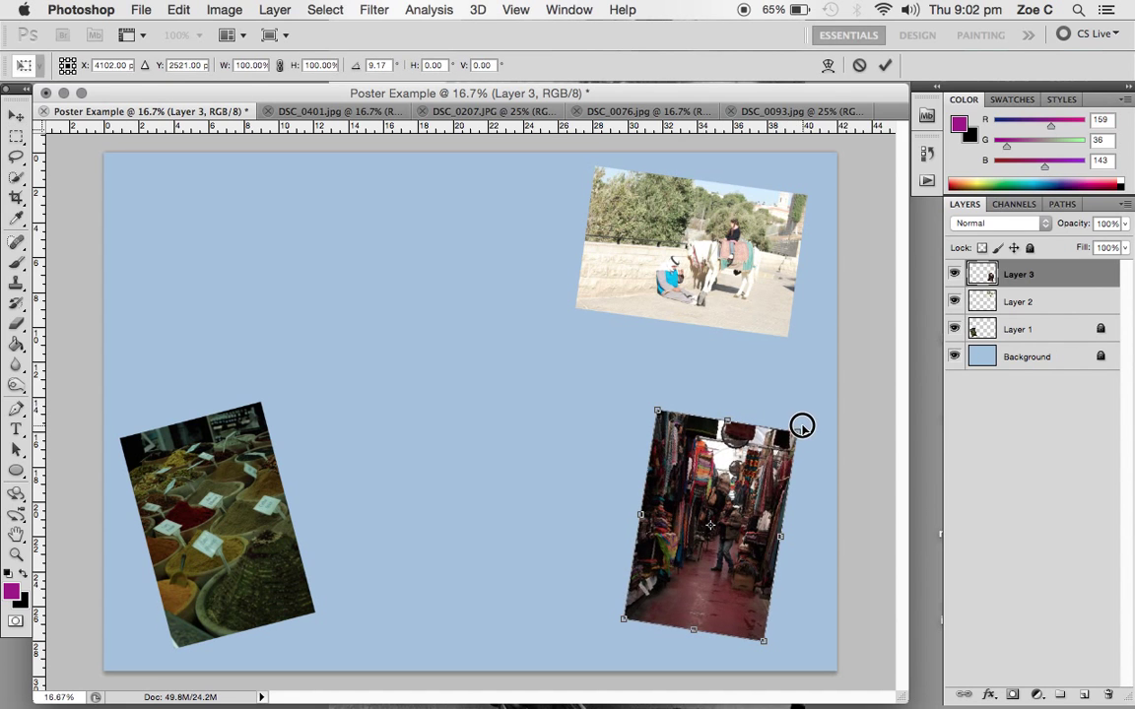
- Paste the beach sunset photo into the poster as Layer 4, shrunk to about 36%
click(771, 113)
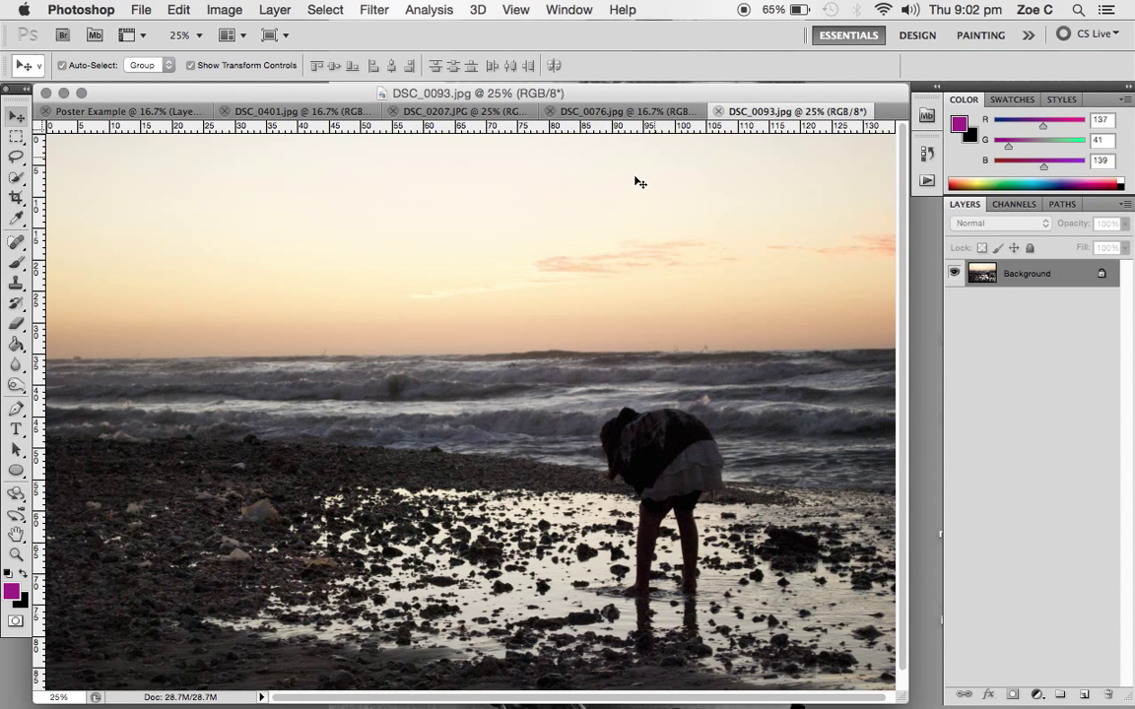
click(176, 113)
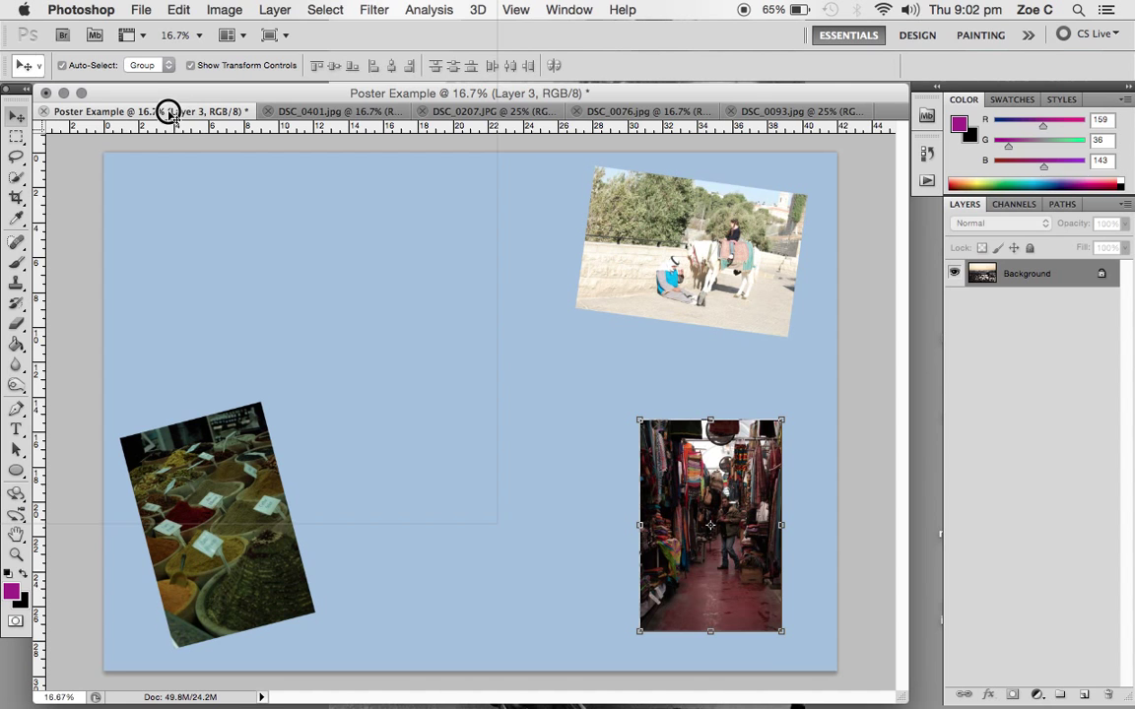
key(super+v)
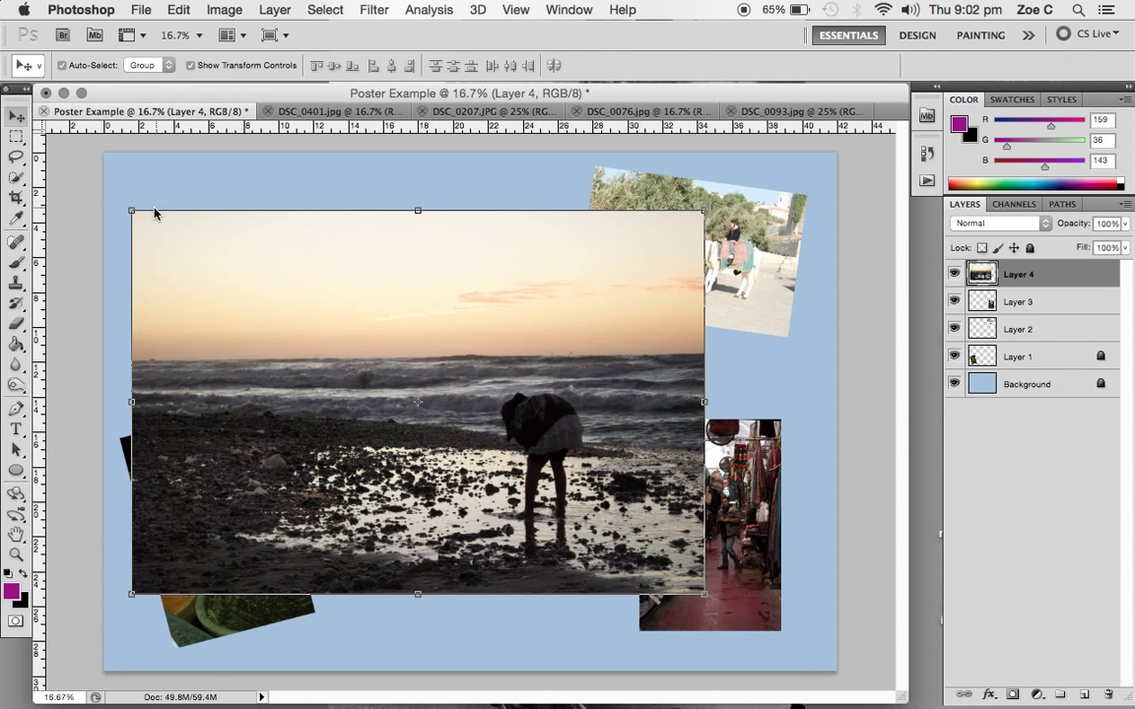
drag(132, 210, 529, 415)
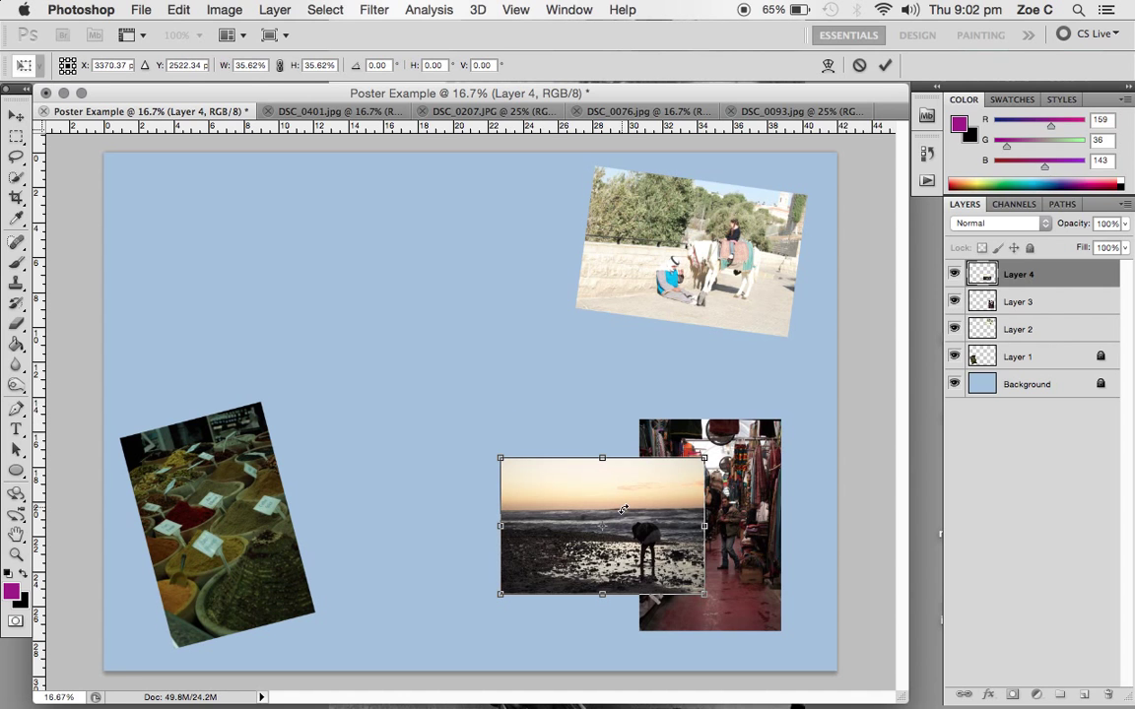
click(18, 113)
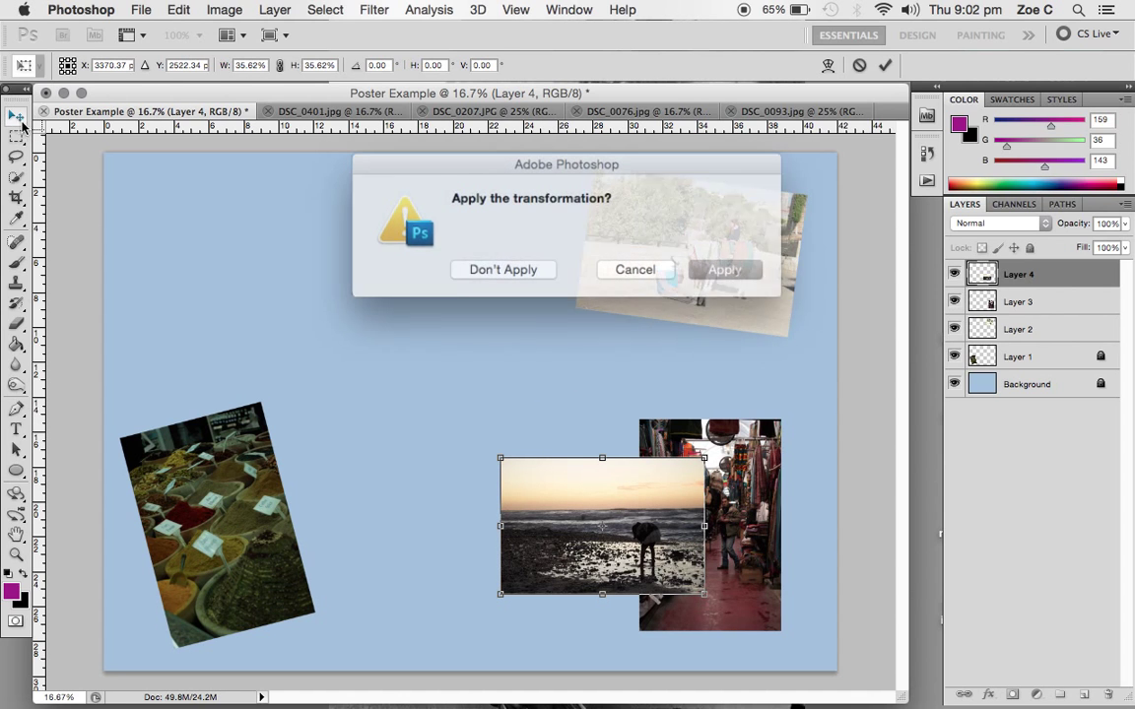
click(711, 270)
- Move the beach photo to the top-left and tilt it −15°, applied
drag(631, 523, 274, 251)
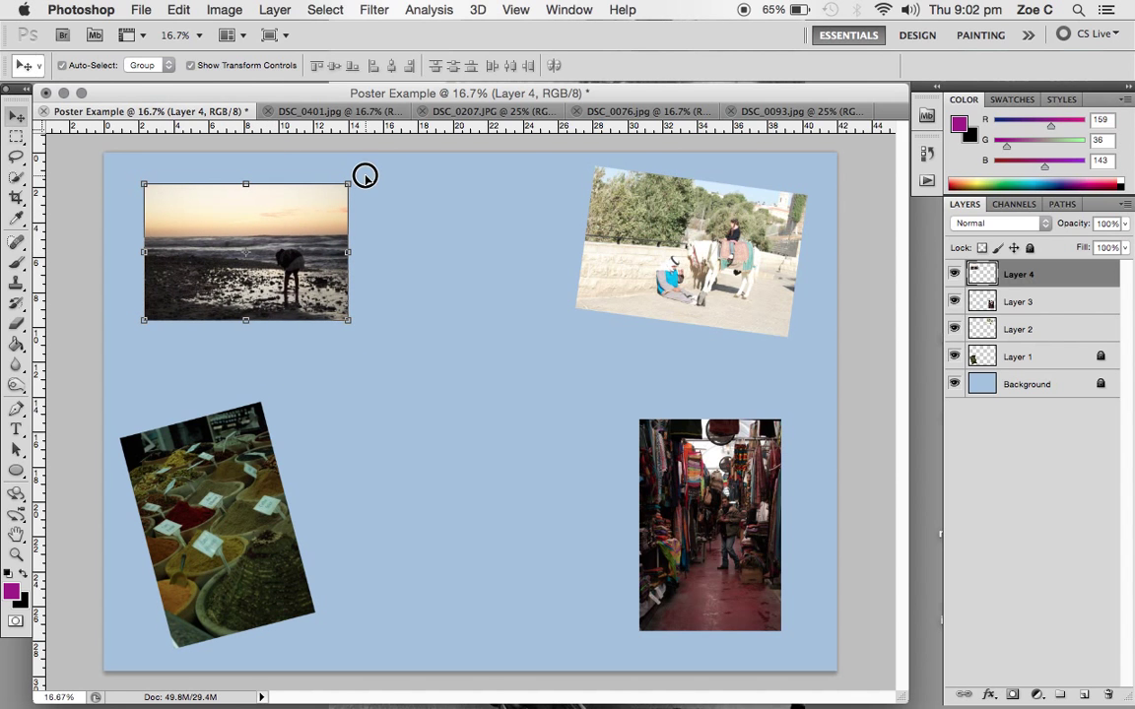
drag(362, 174, 332, 155)
drag(300, 199, 299, 206)
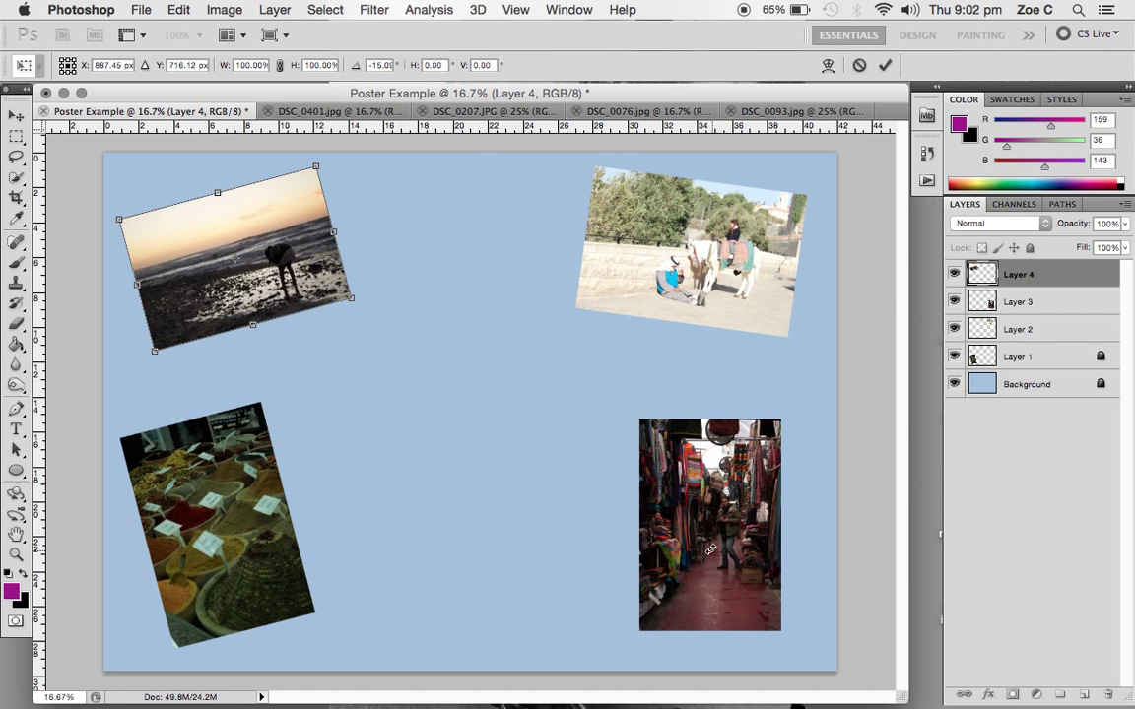
click(16, 116)
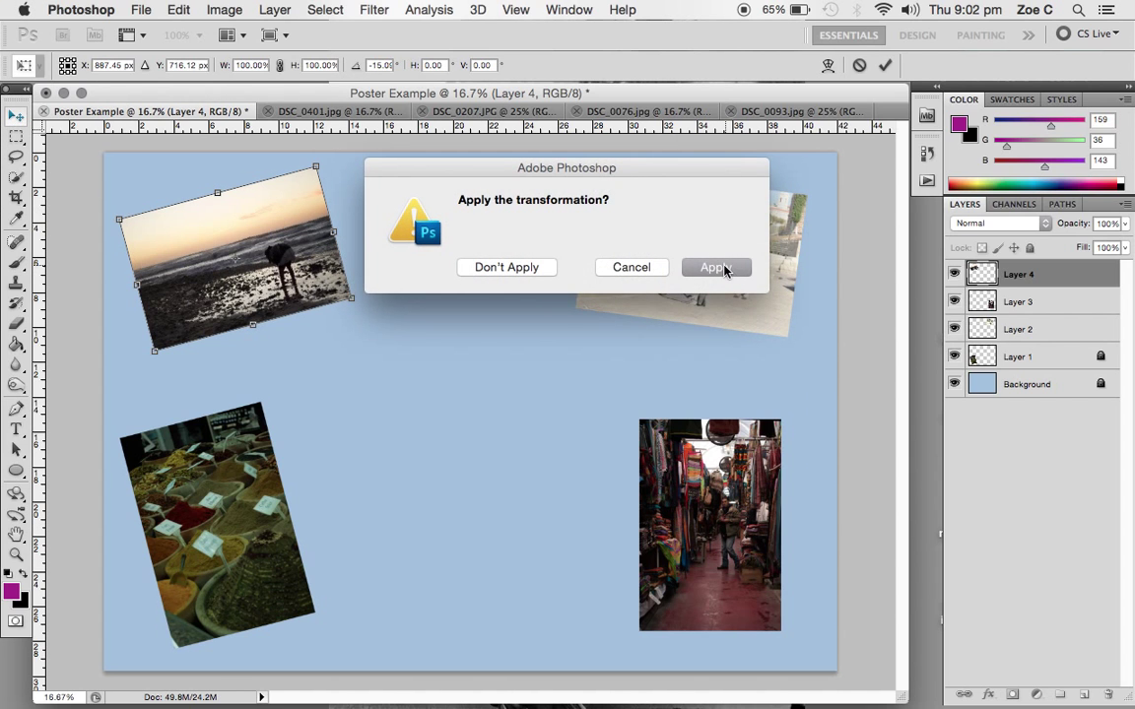
click(727, 269)
- Tilt the lower-right market photo about 15°, nudge it slightly, apply and deselect
click(702, 500)
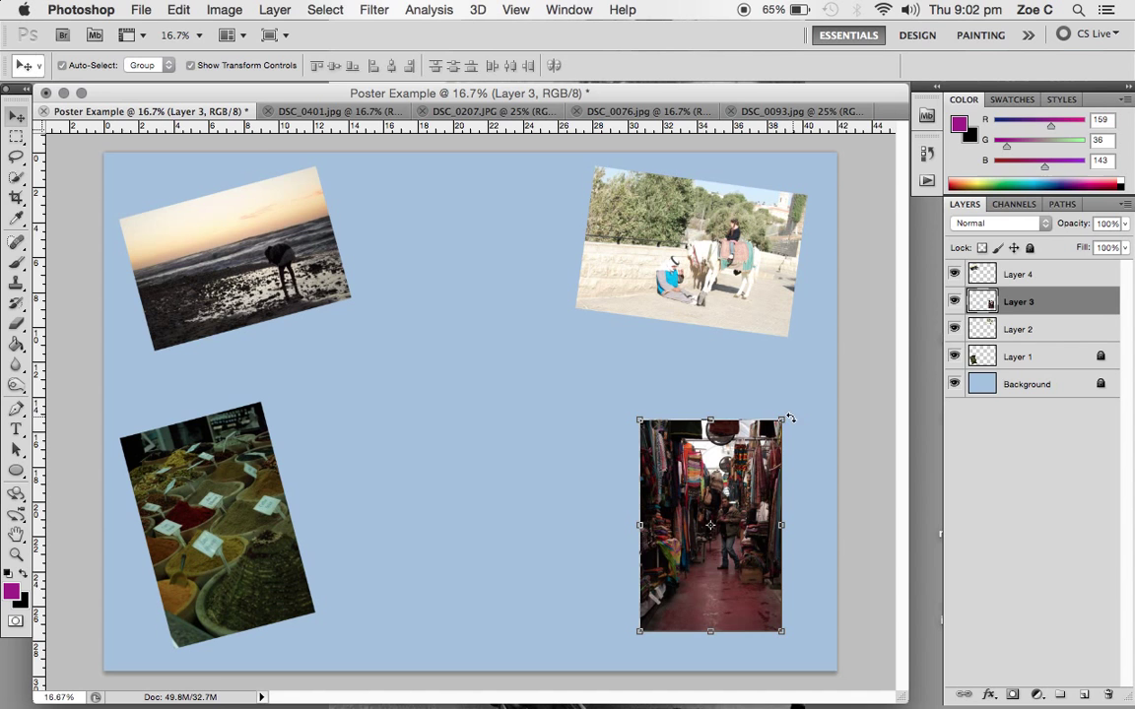
drag(796, 412, 816, 439)
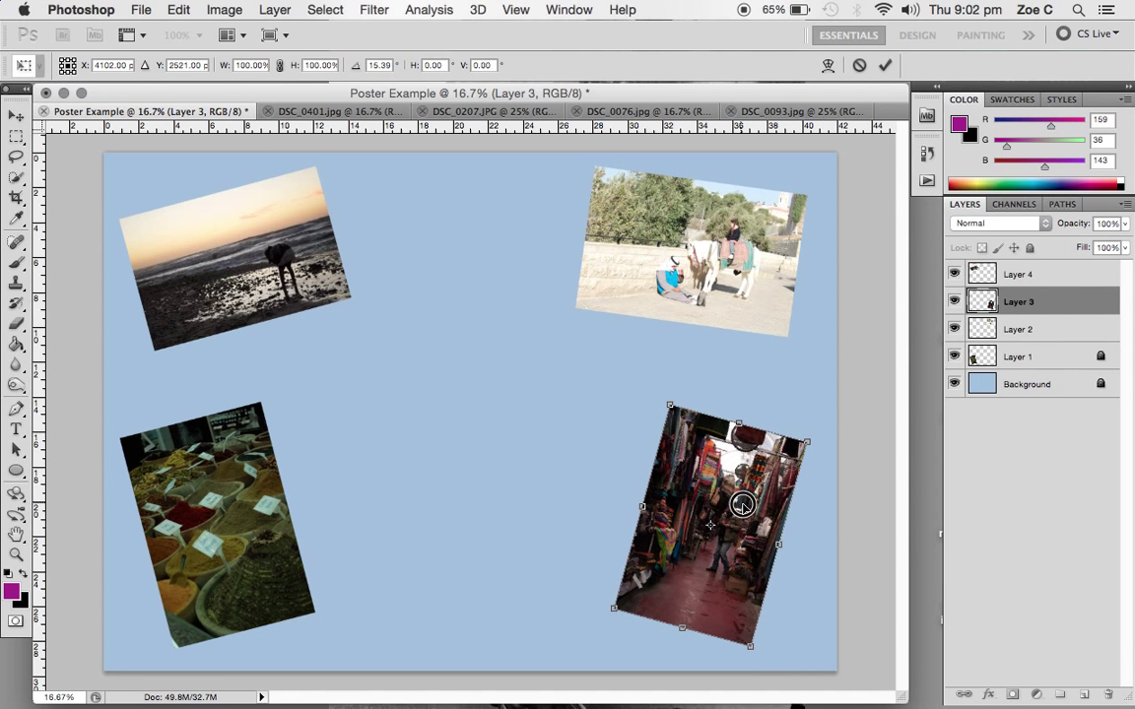
drag(735, 500, 750, 509)
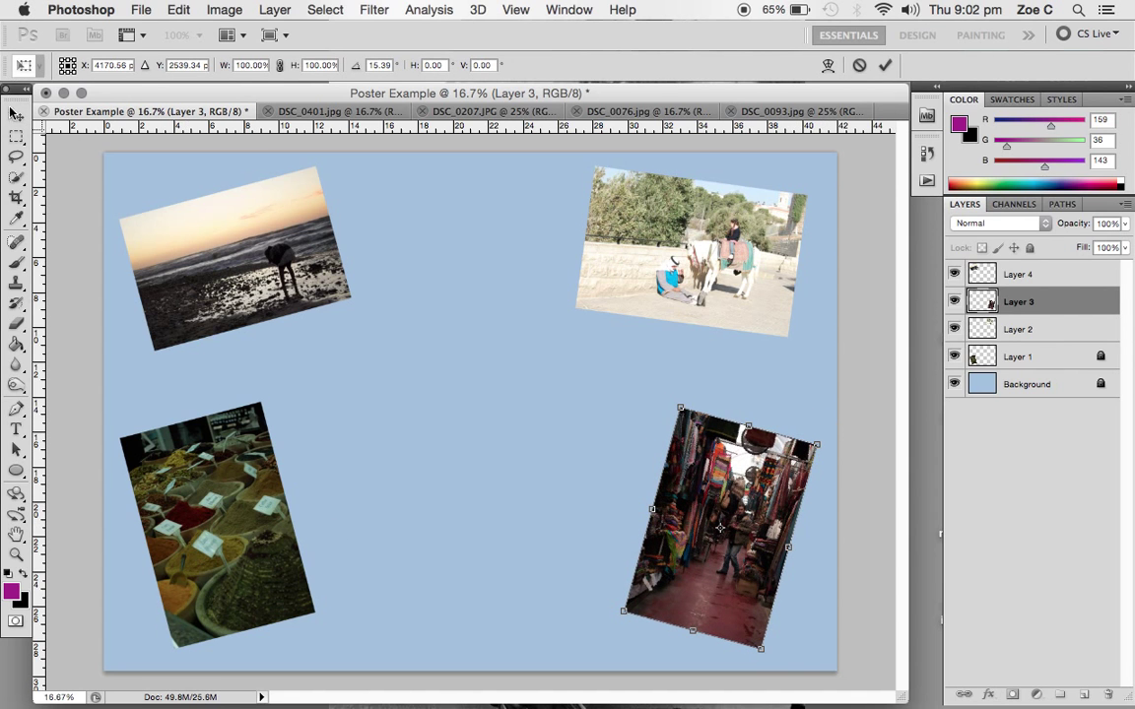
click(15, 118)
click(713, 279)
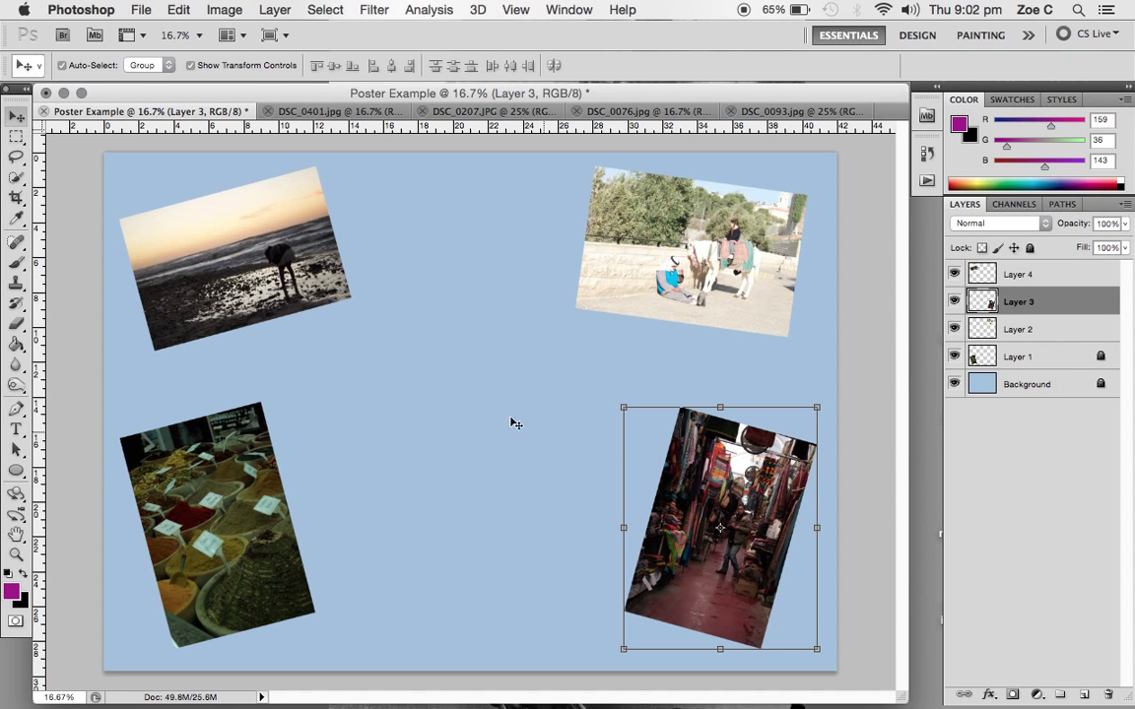
click(483, 385)
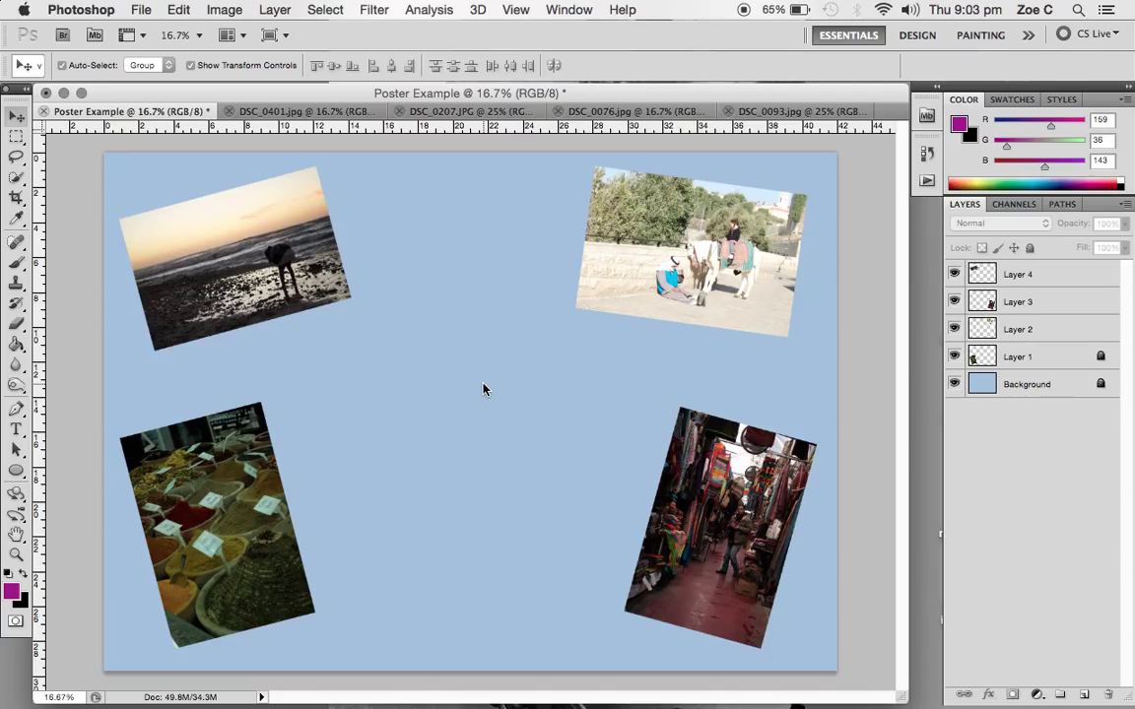
- Draw a text box in the poster's centre and type 'composition example' in purple 72 pt
click(17, 429)
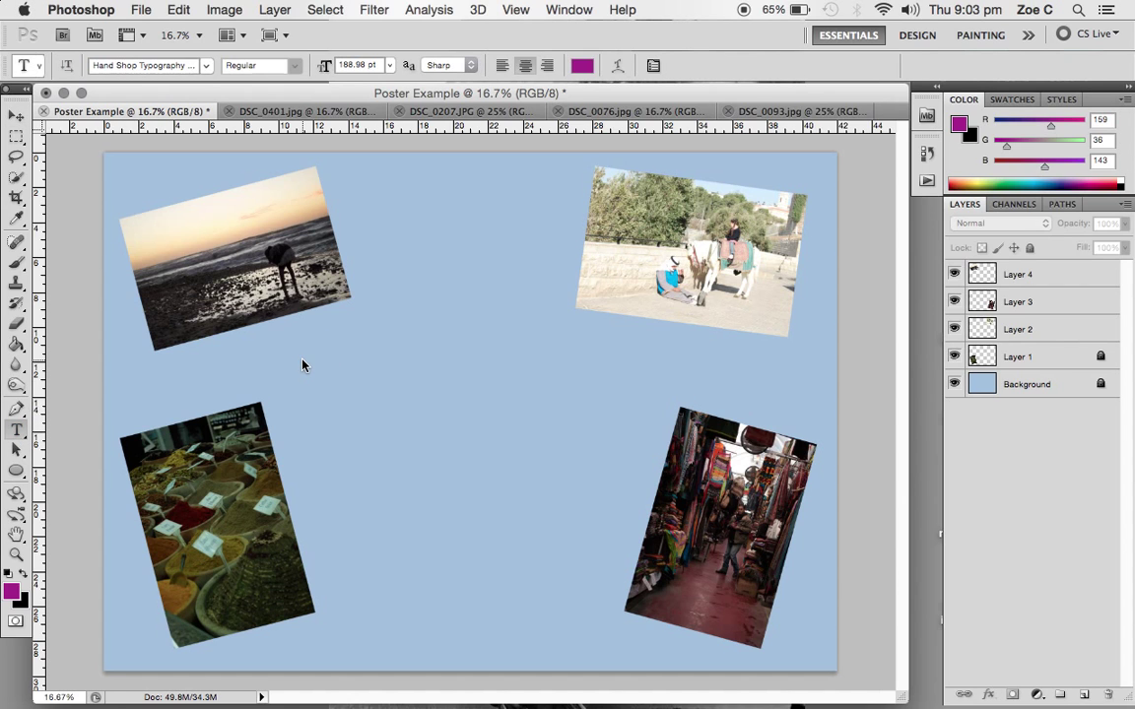
click(17, 430)
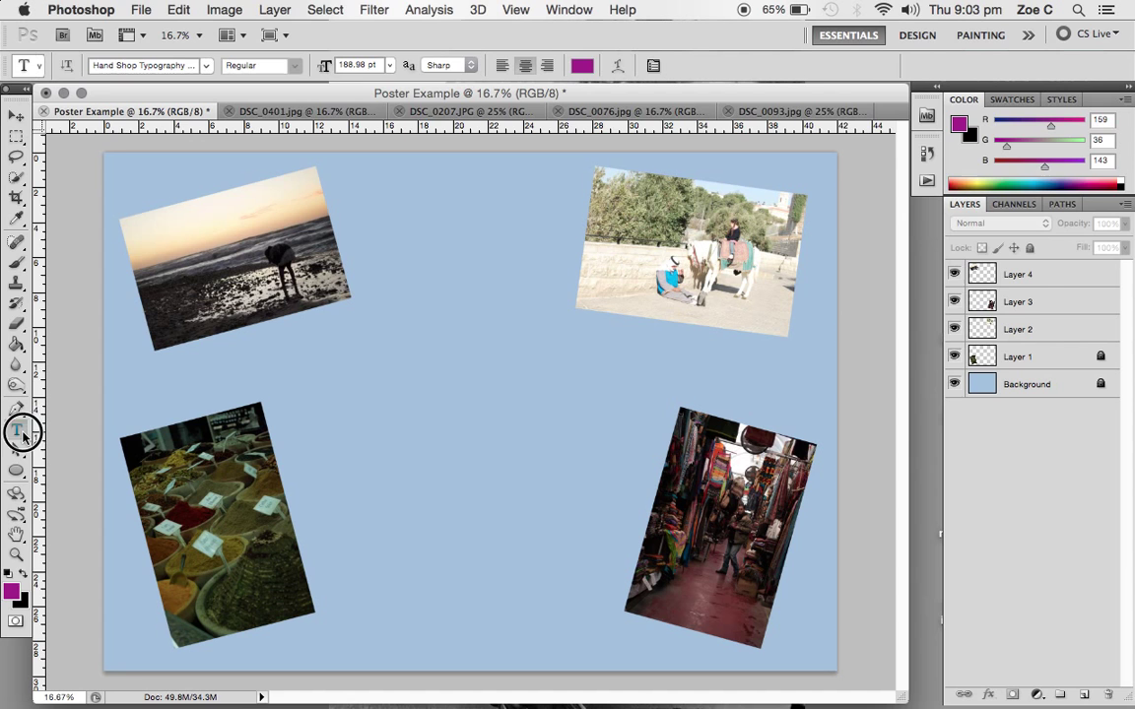
drag(324, 350, 636, 470)
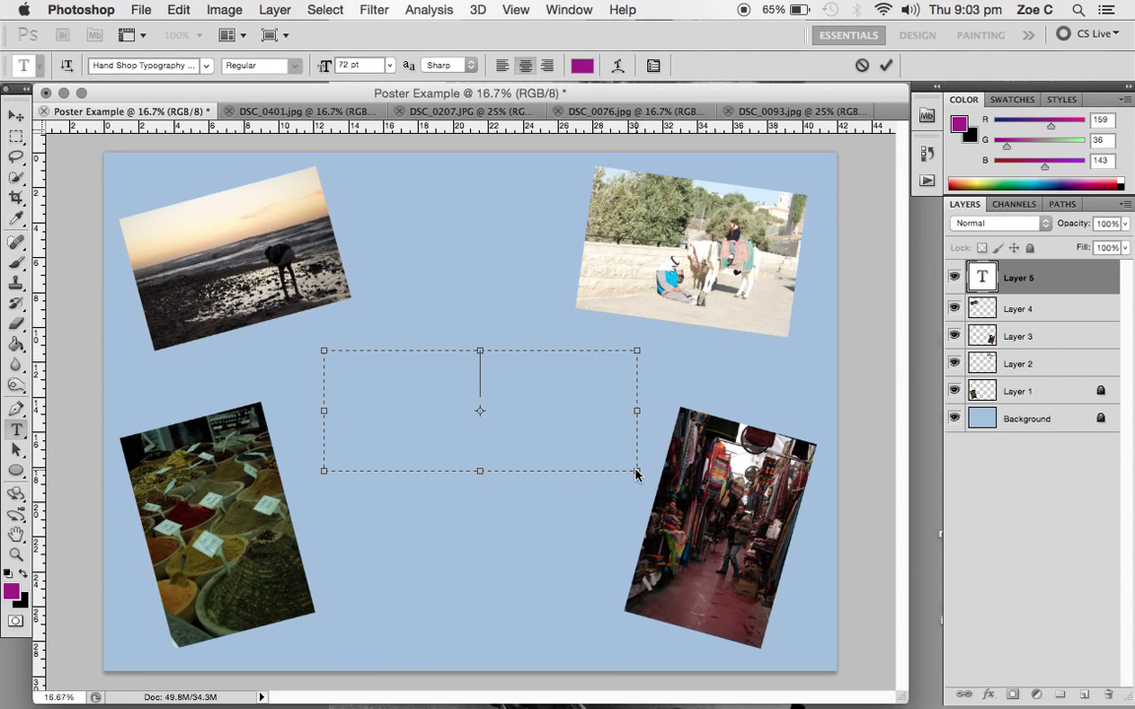
text(comp)
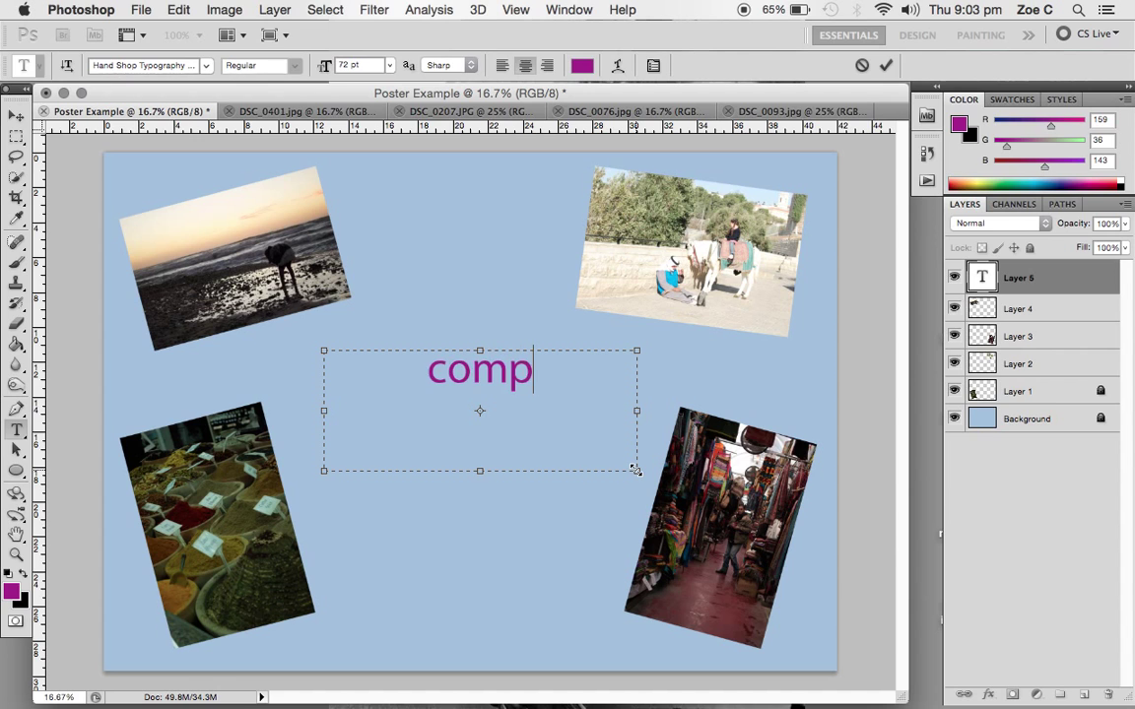
text(osition )
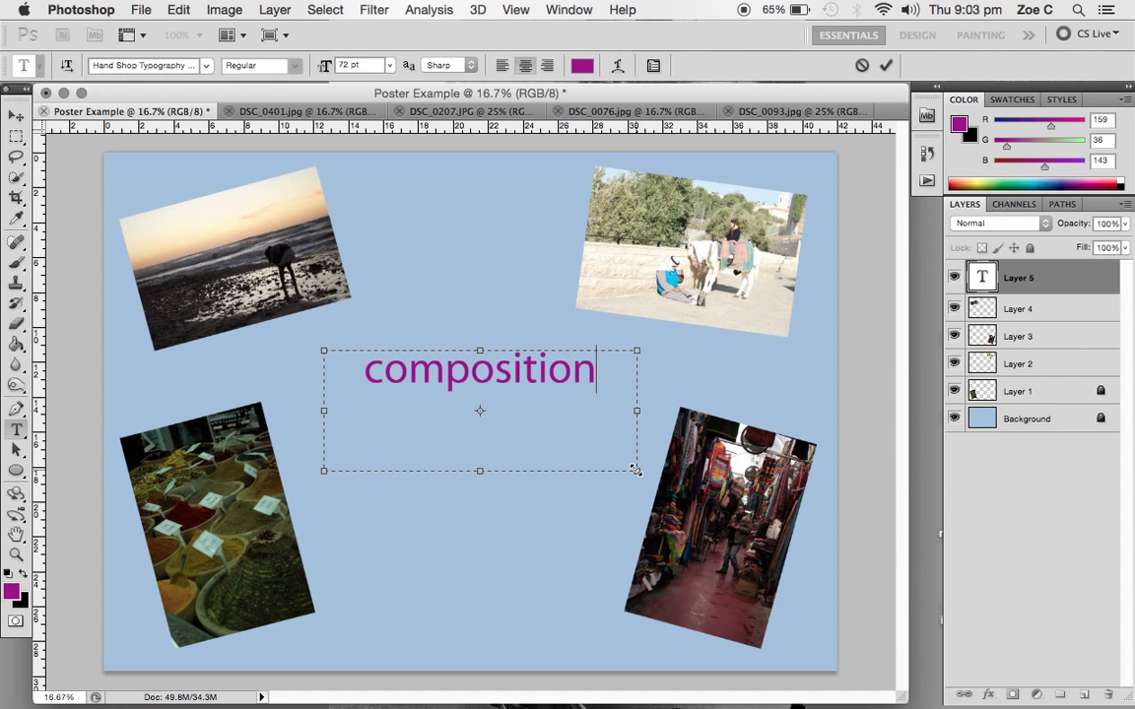
text(example)
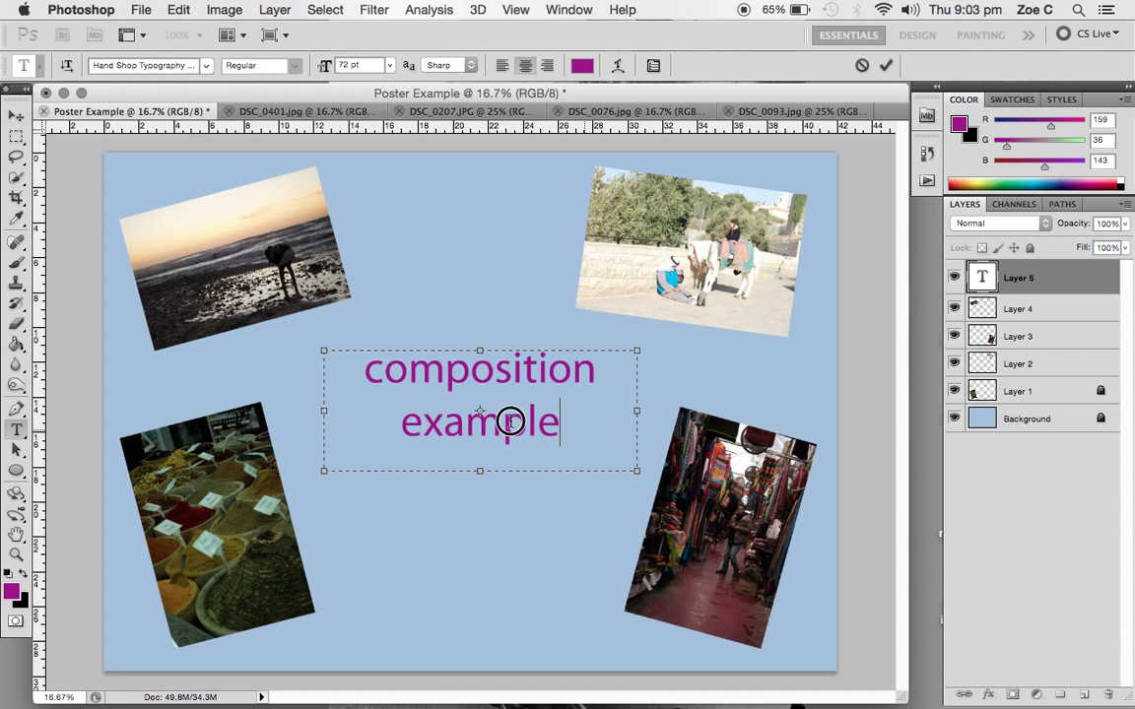
- Set the whole COMPOSITION EXAMPLE title in the Outstanding font at 18 pt
key(super+a)
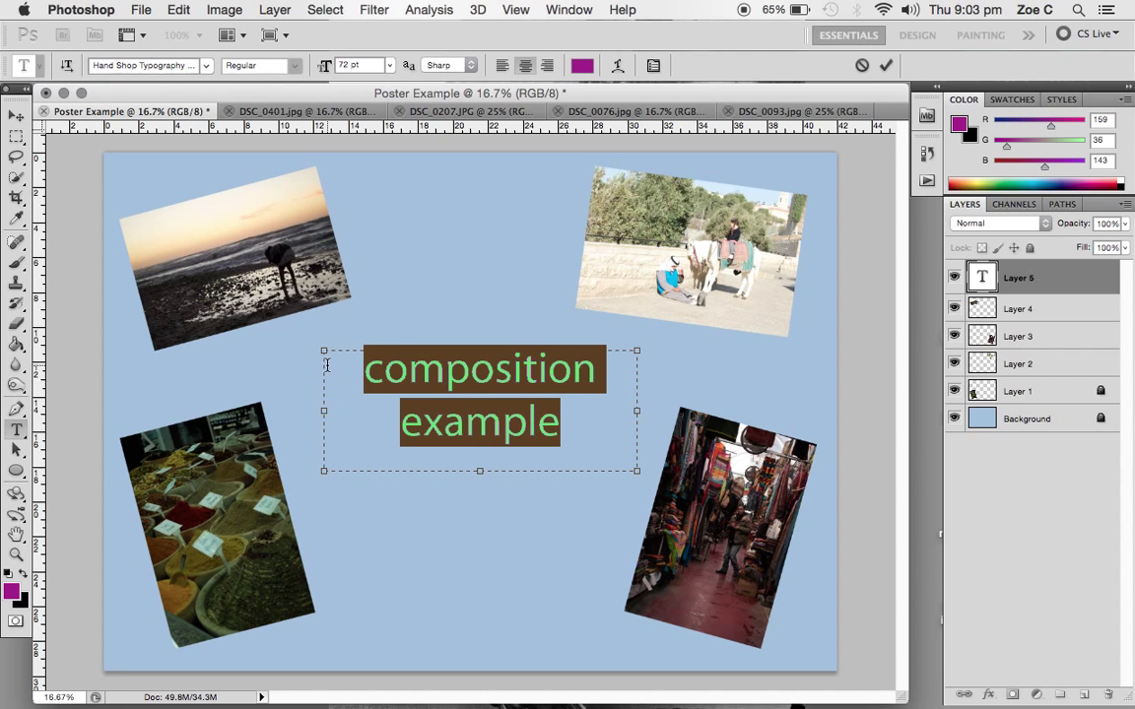
click(204, 65)
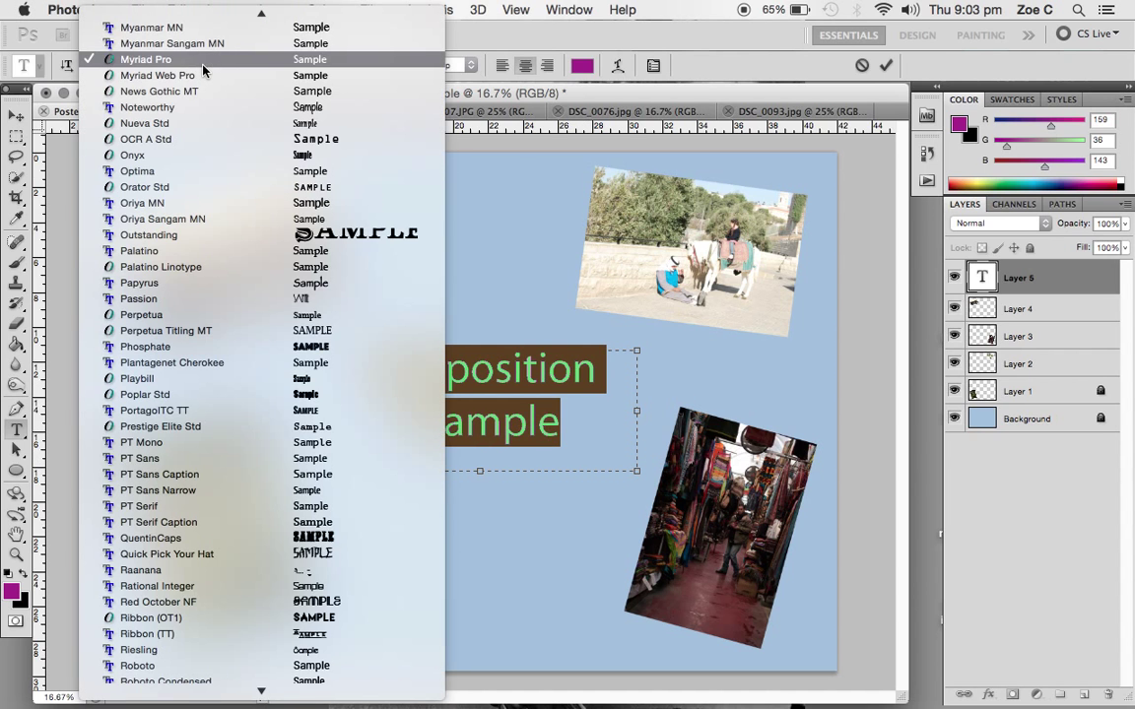
click(219, 234)
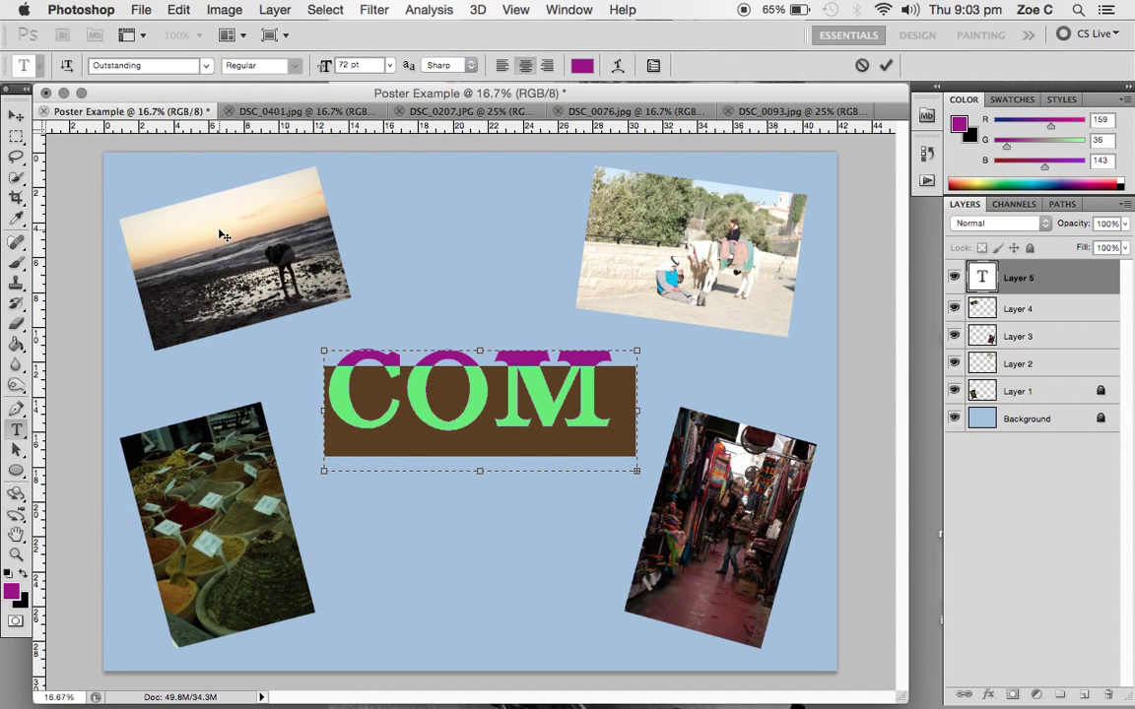
click(389, 65)
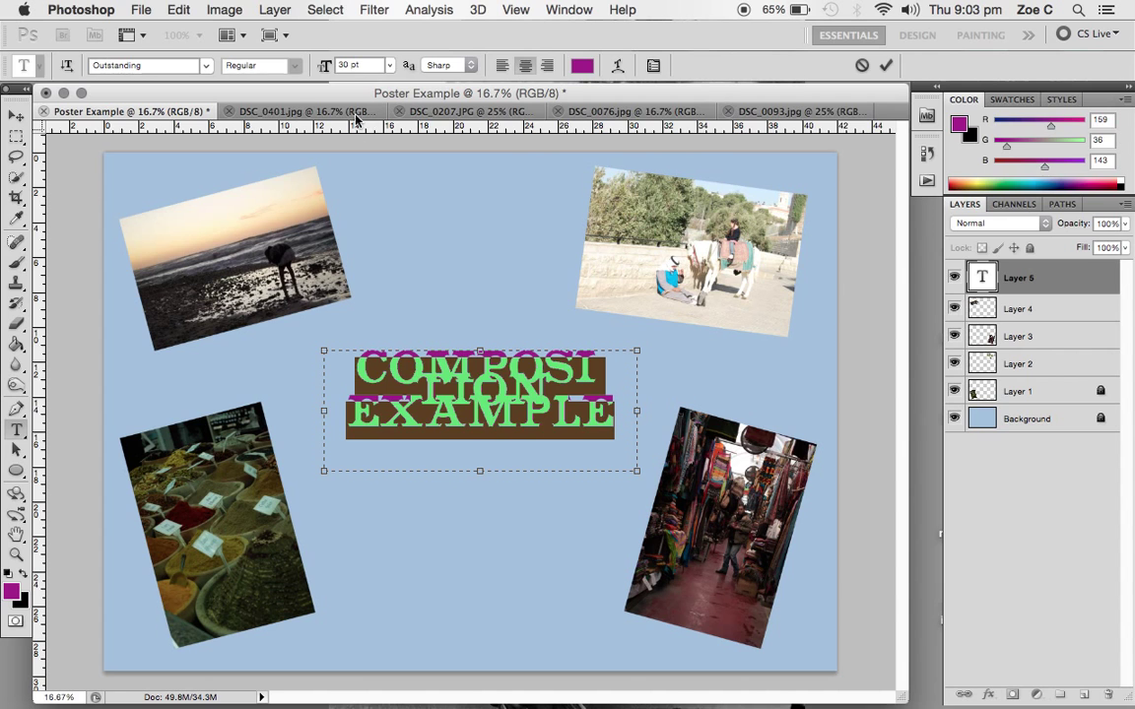
click(390, 65)
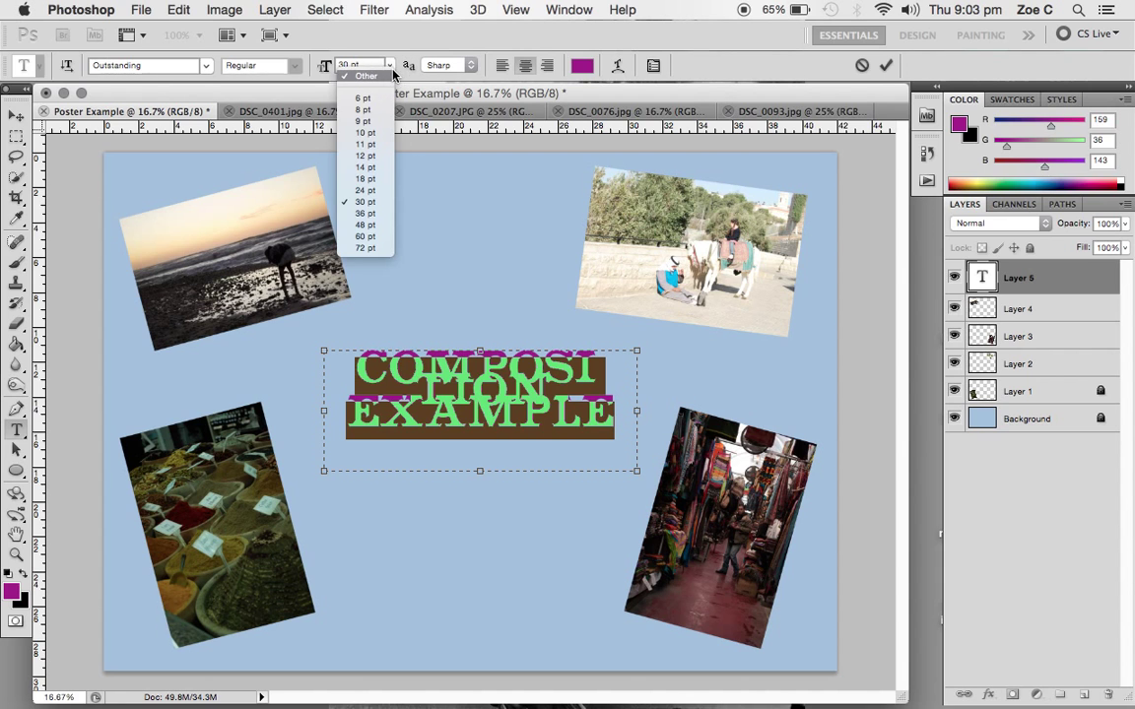
click(374, 178)
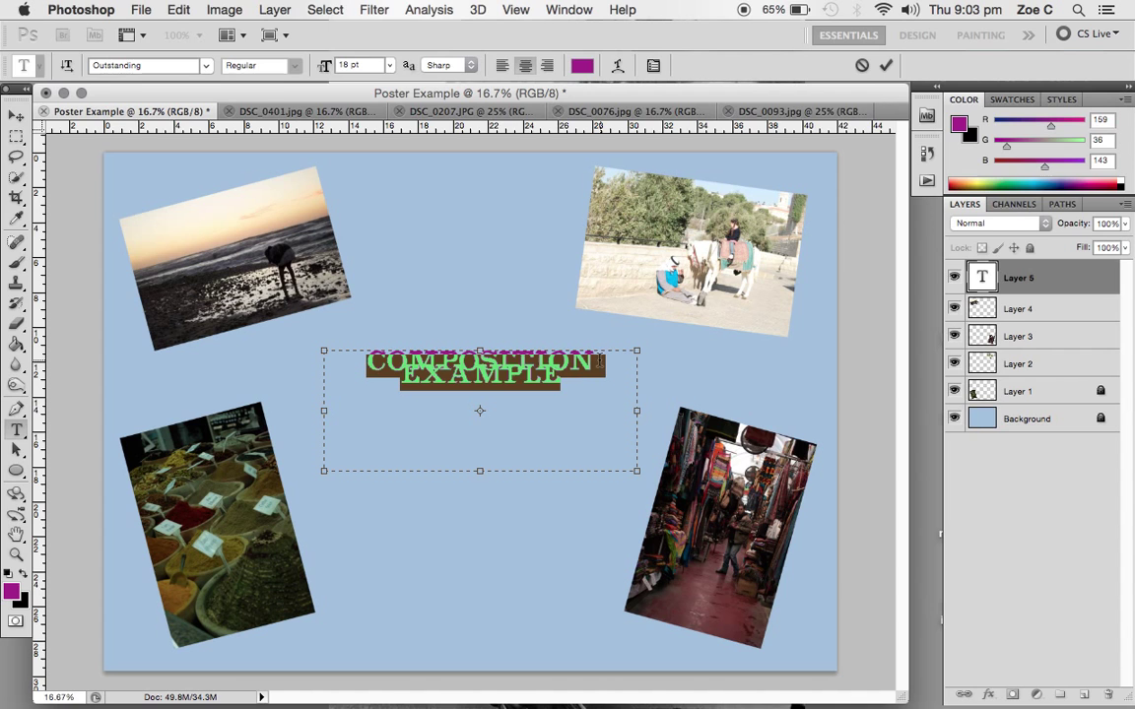
click(546, 361)
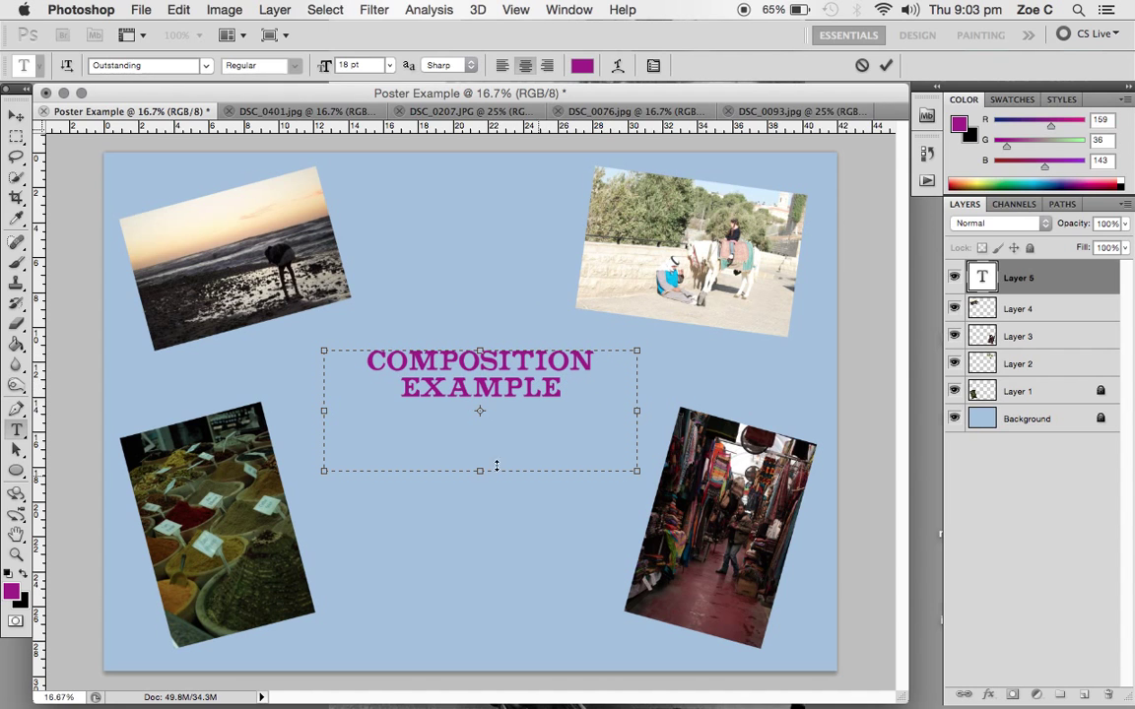
- Fit the text box to the headline, scale it to 182.1% and centre it between the photos
drag(478, 475, 471, 412)
click(17, 114)
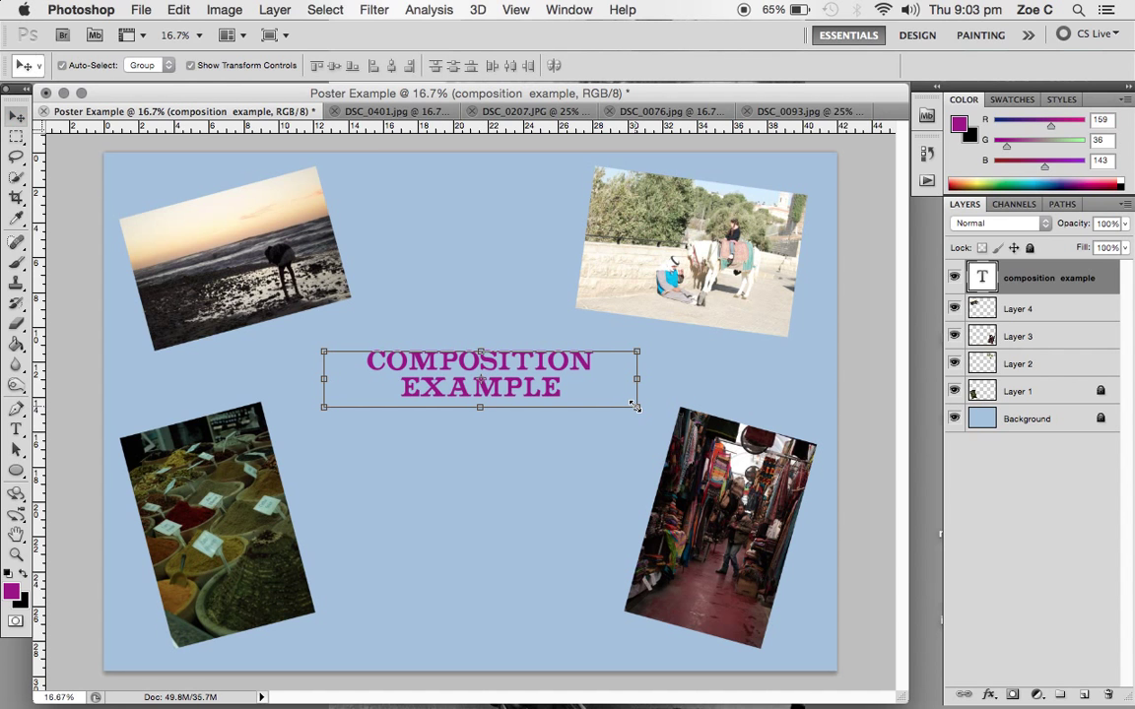
drag(636, 406, 780, 456)
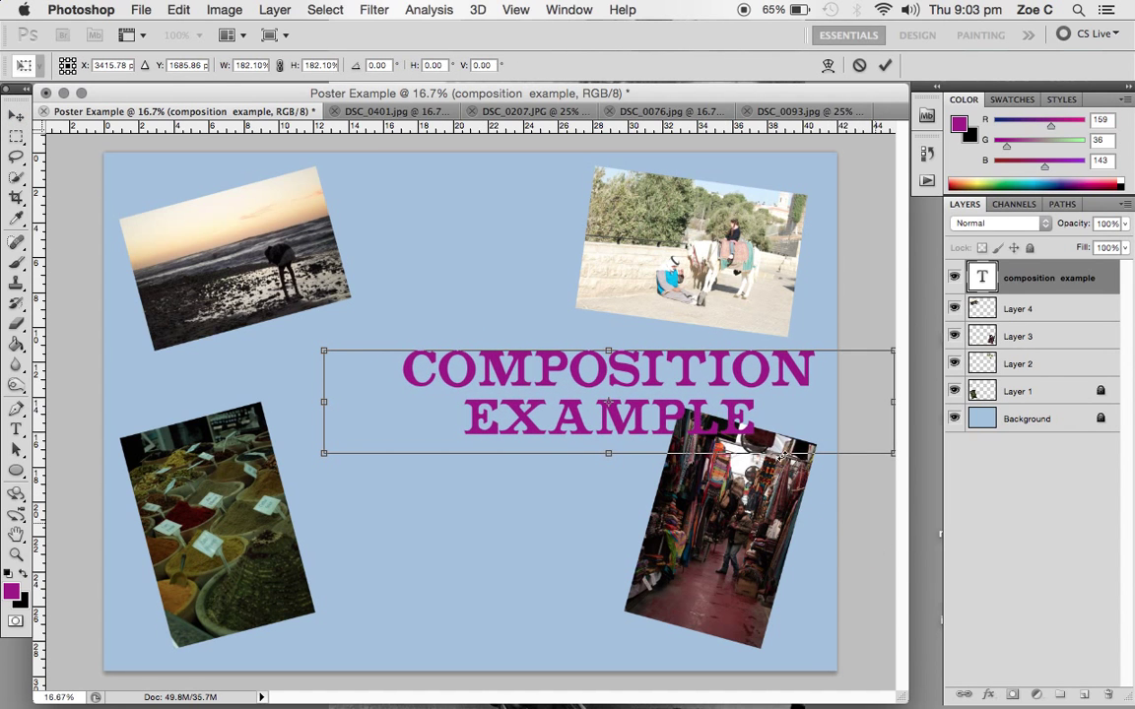
drag(704, 373, 588, 381)
click(15, 116)
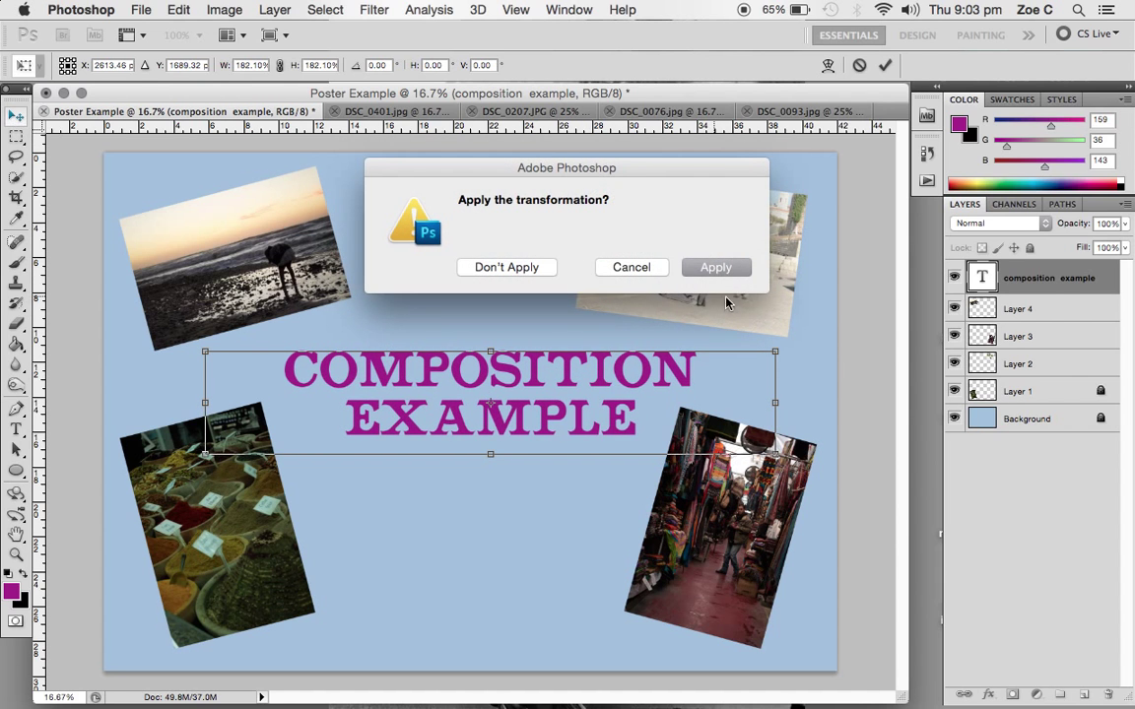
key(Return)
click(472, 587)
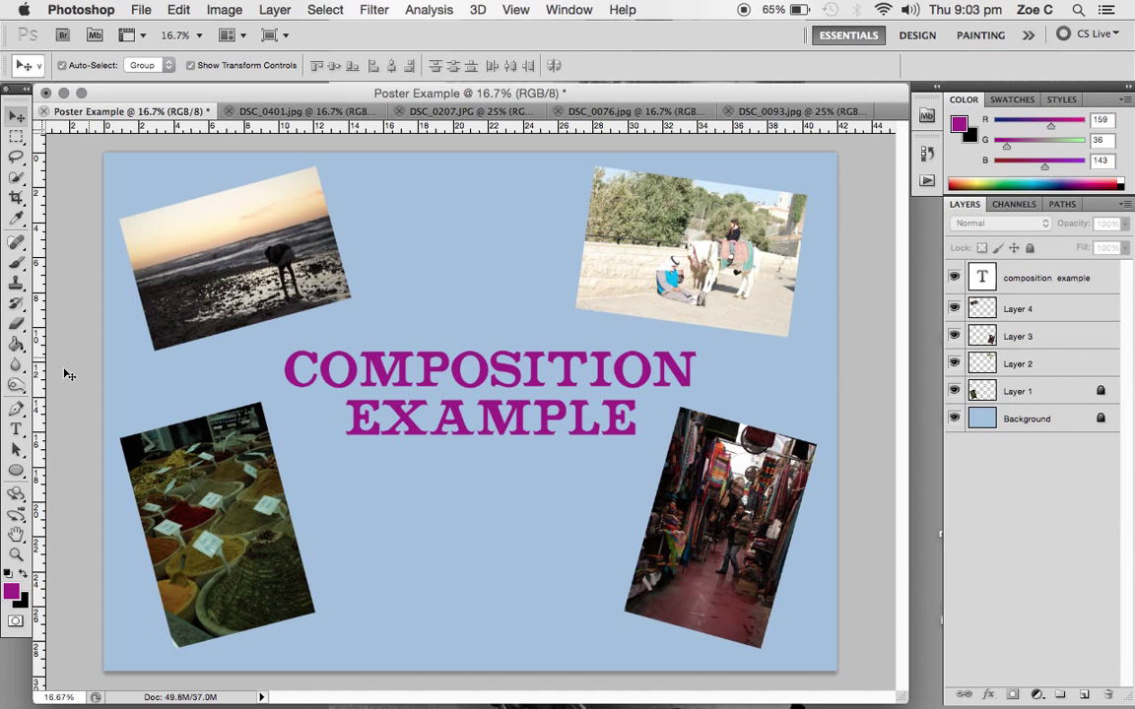
- Recolour both lines of the COMPOSITION EXAMPLE title to dark navy #071a3a
click(16, 431)
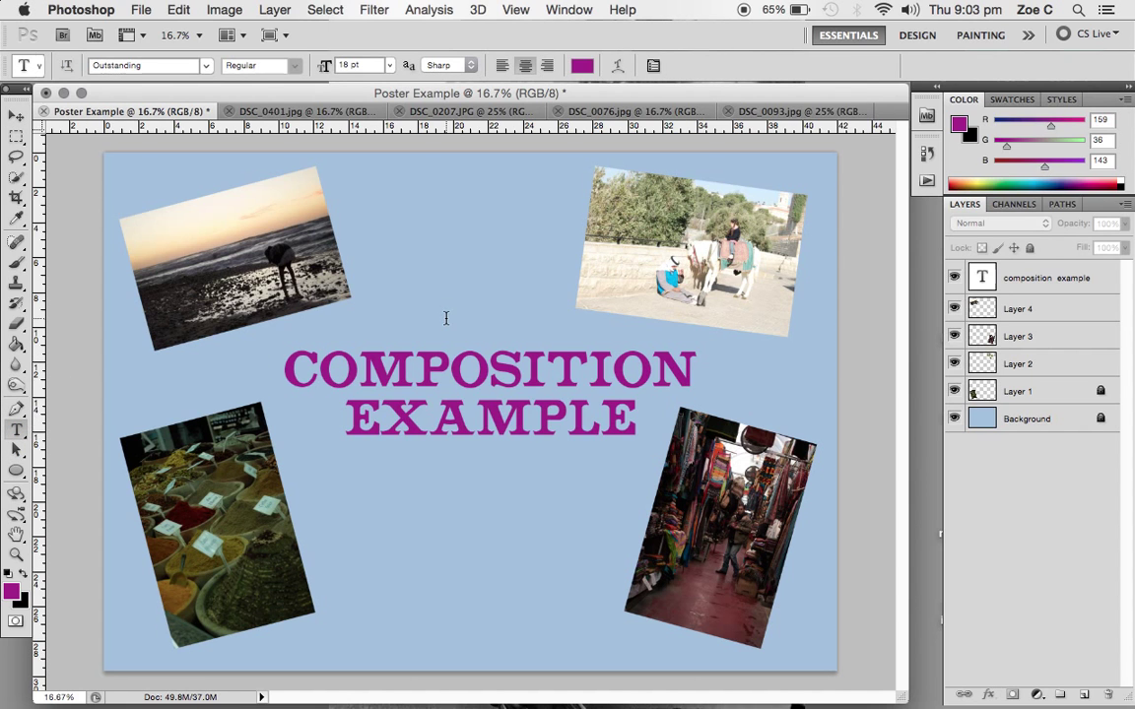
click(470, 373)
drag(640, 423, 193, 288)
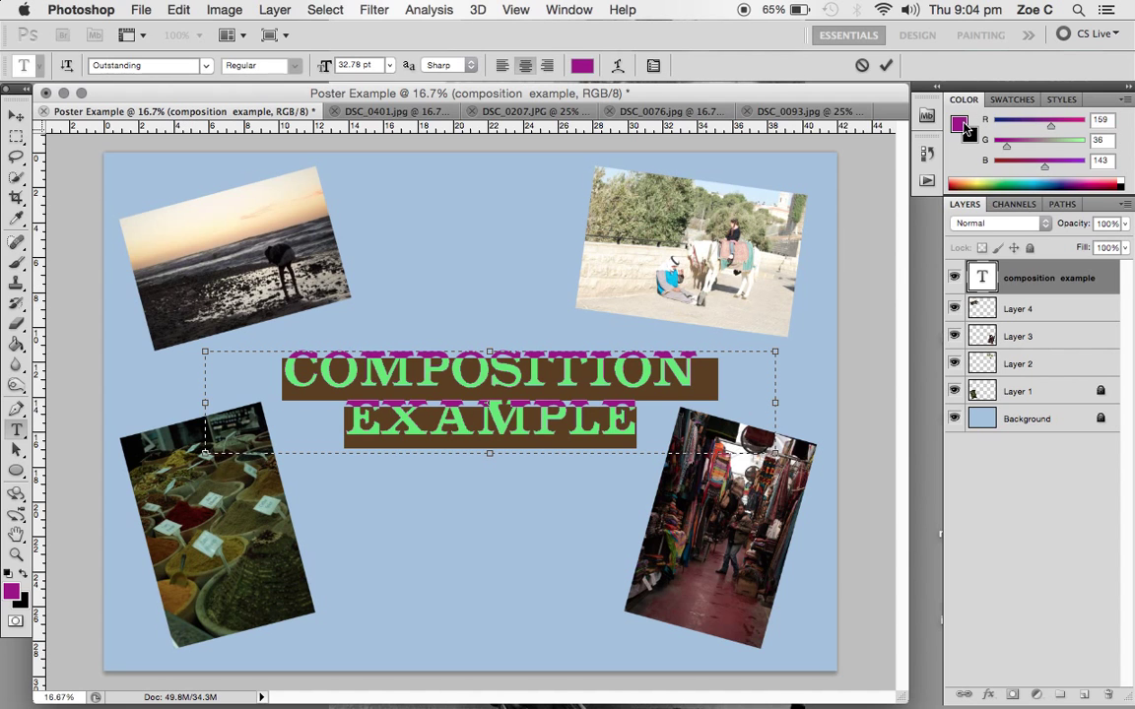
click(580, 66)
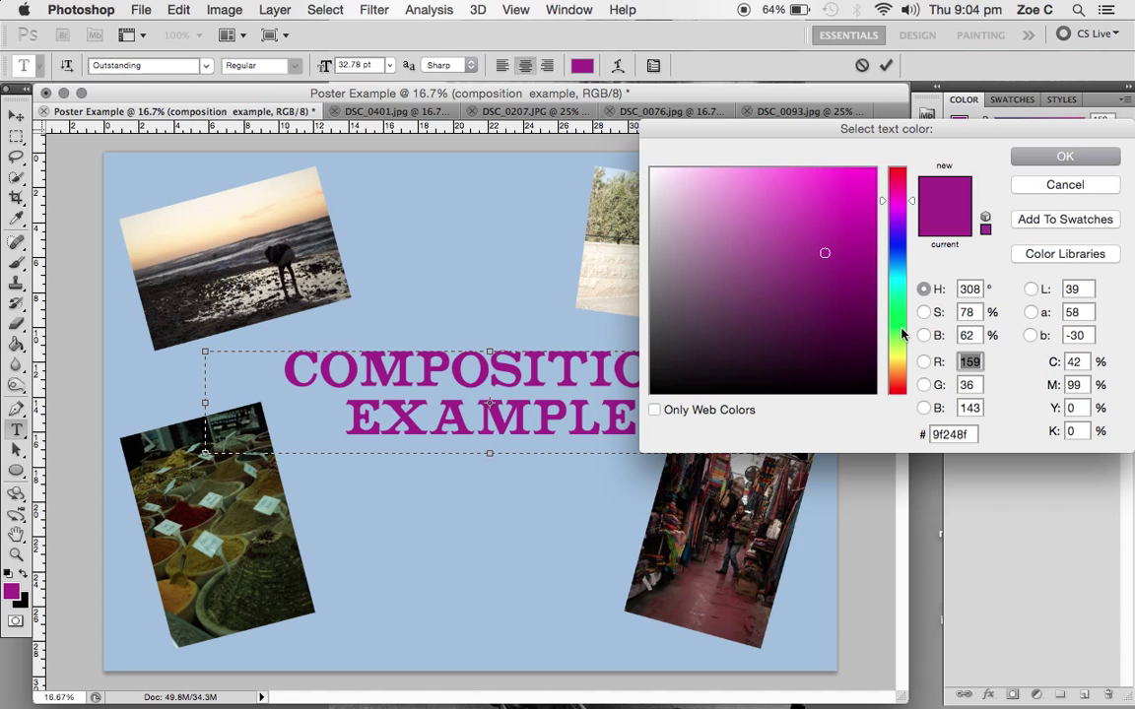
click(897, 257)
click(847, 323)
click(849, 342)
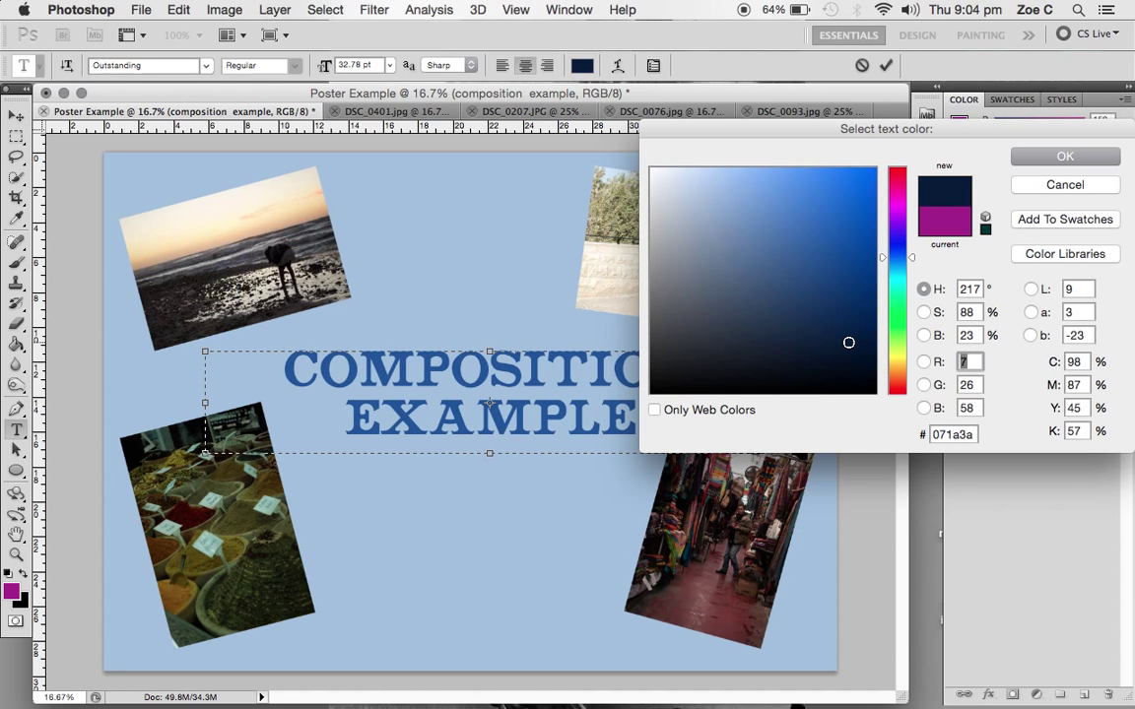
click(1065, 157)
click(16, 116)
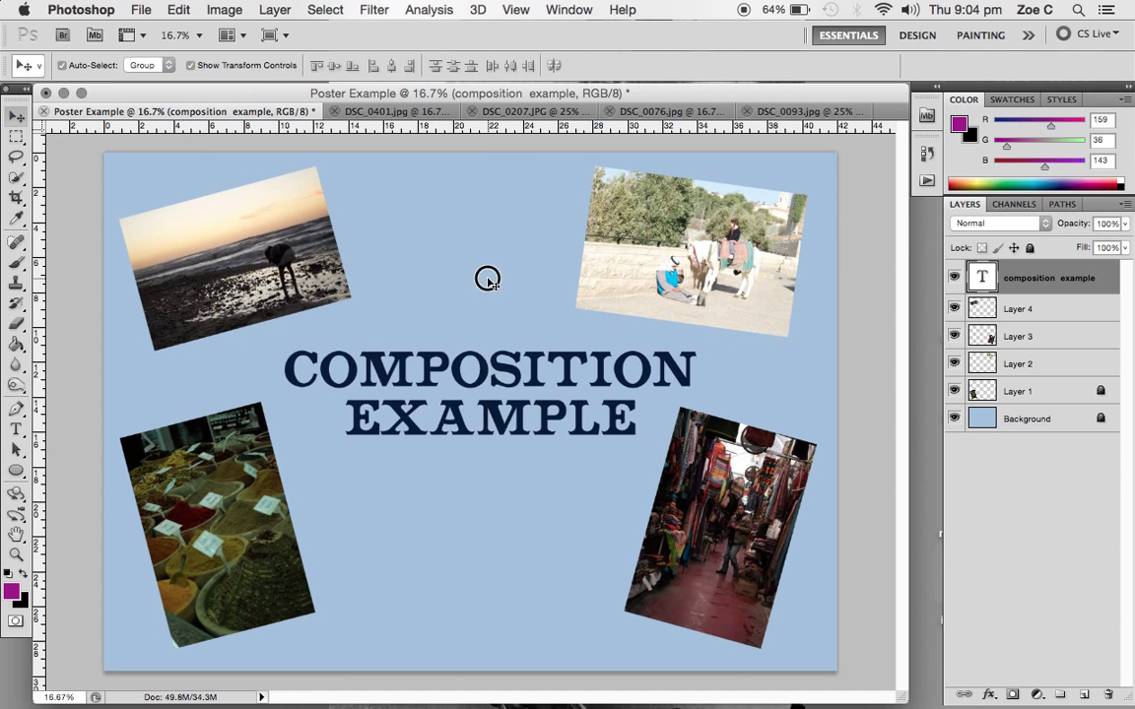
- Draw a text box below the title and type the subtitle 'BY GROUP'
click(16, 430)
drag(424, 514, 611, 550)
text(TEA)
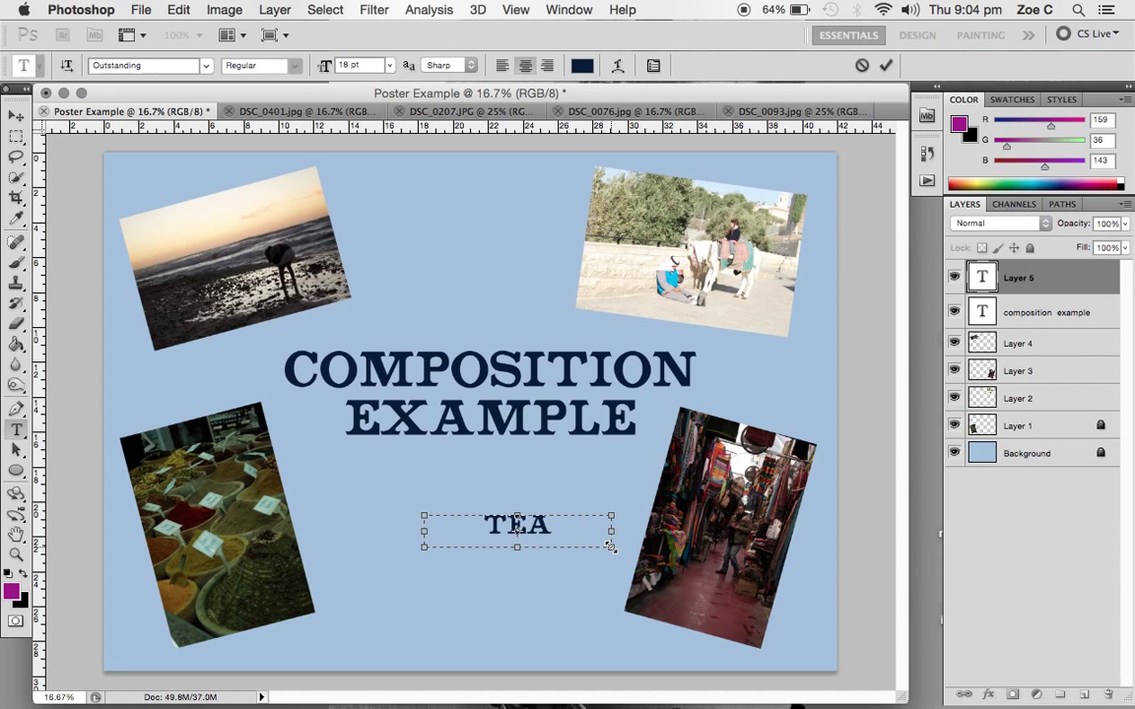
key(BackSpace)
key(BackSpace)
key(BackSpace)
text(BY GROUP)
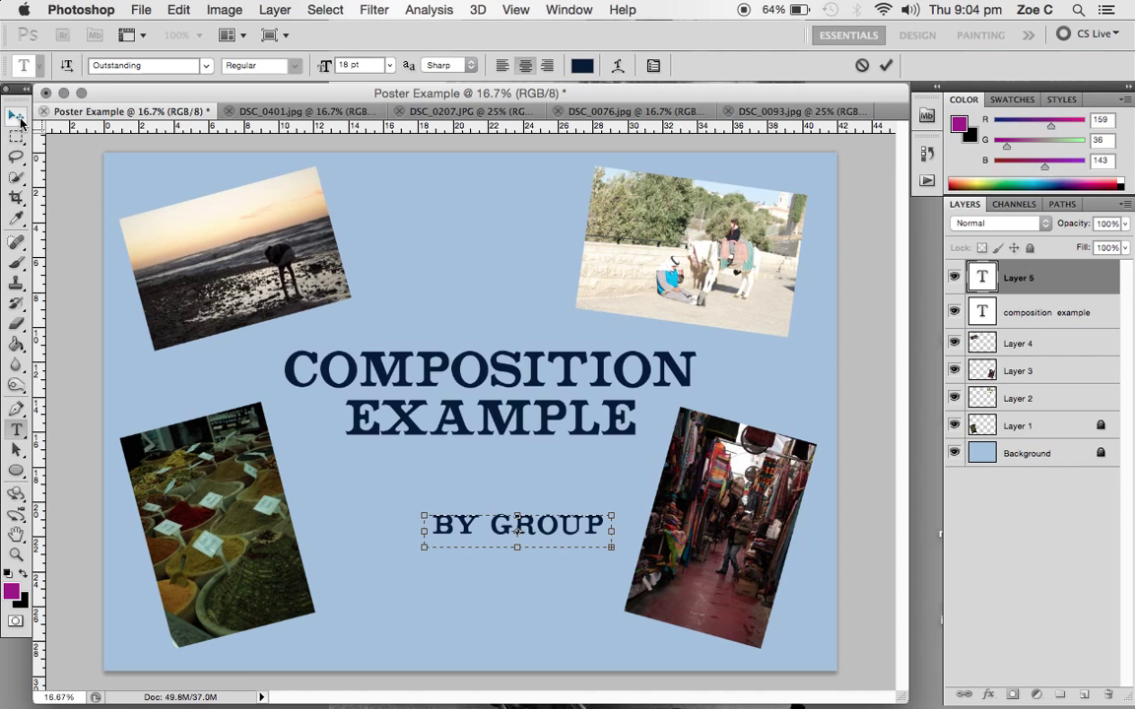
click(18, 118)
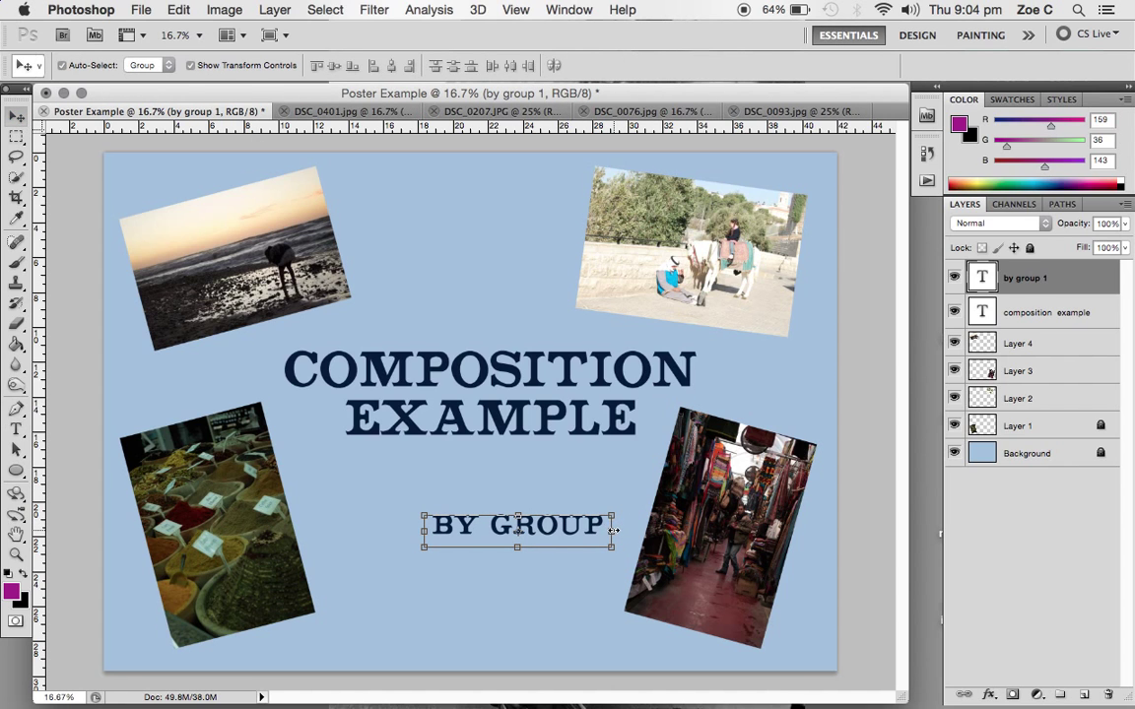
drag(613, 531, 668, 531)
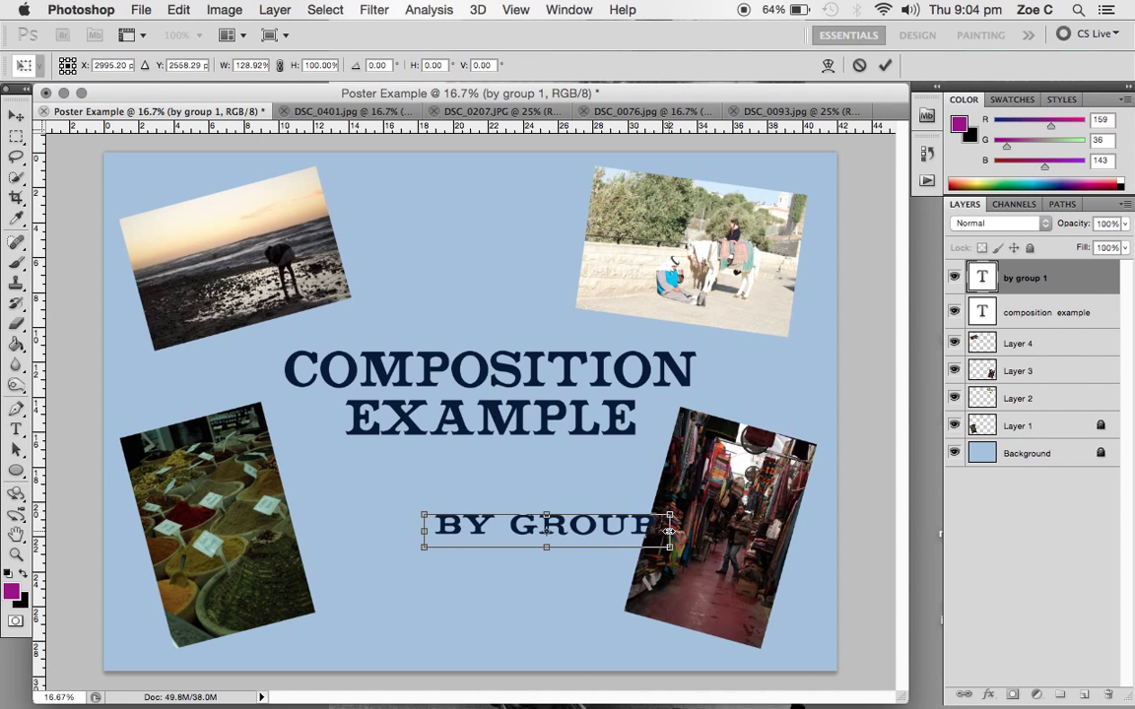
key(Escape)
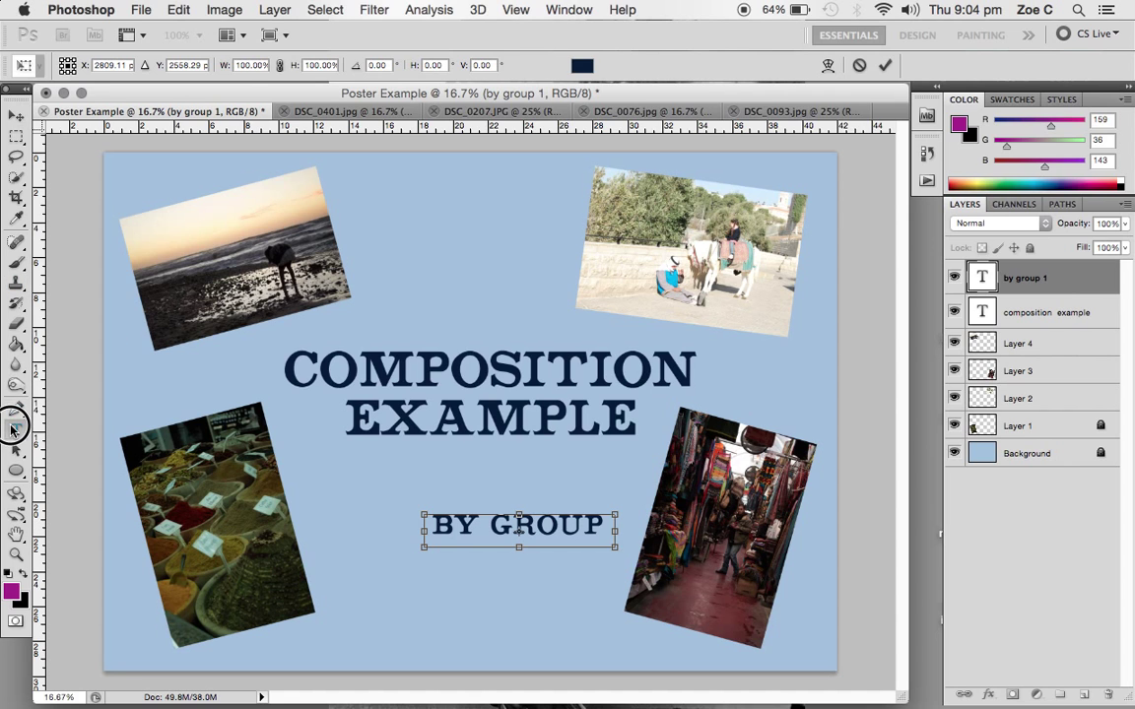
- Widen the subtitle's text box and move it left, directly under the title
click(15, 429)
click(513, 524)
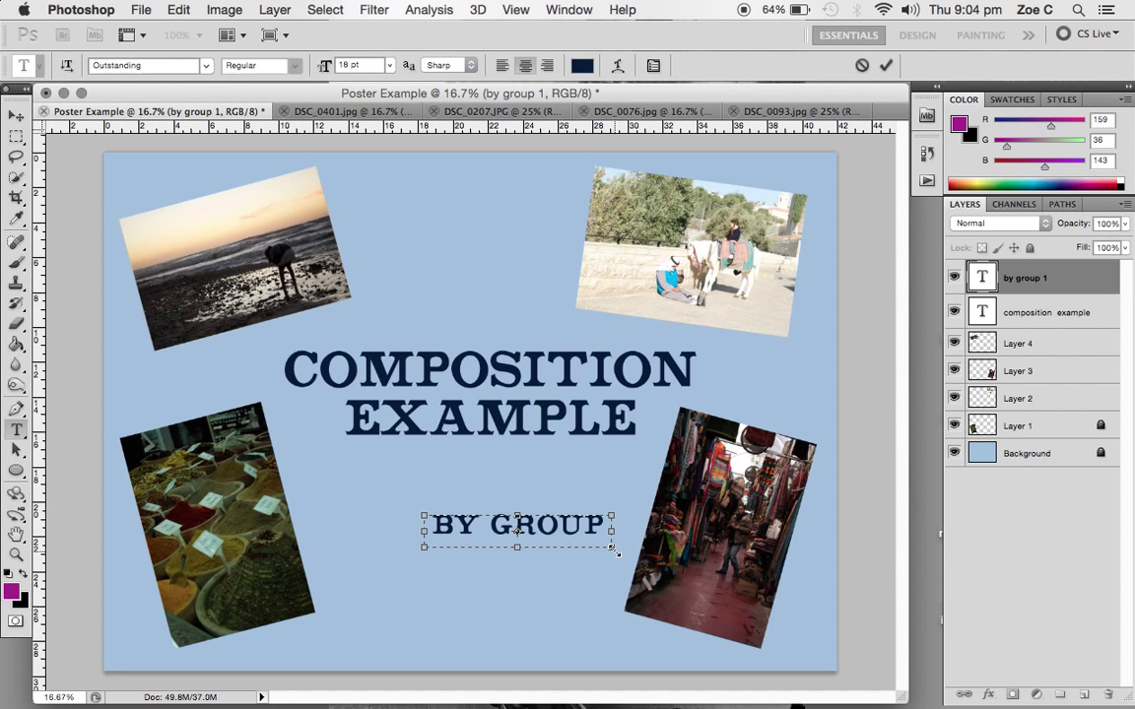
drag(614, 552, 711, 554)
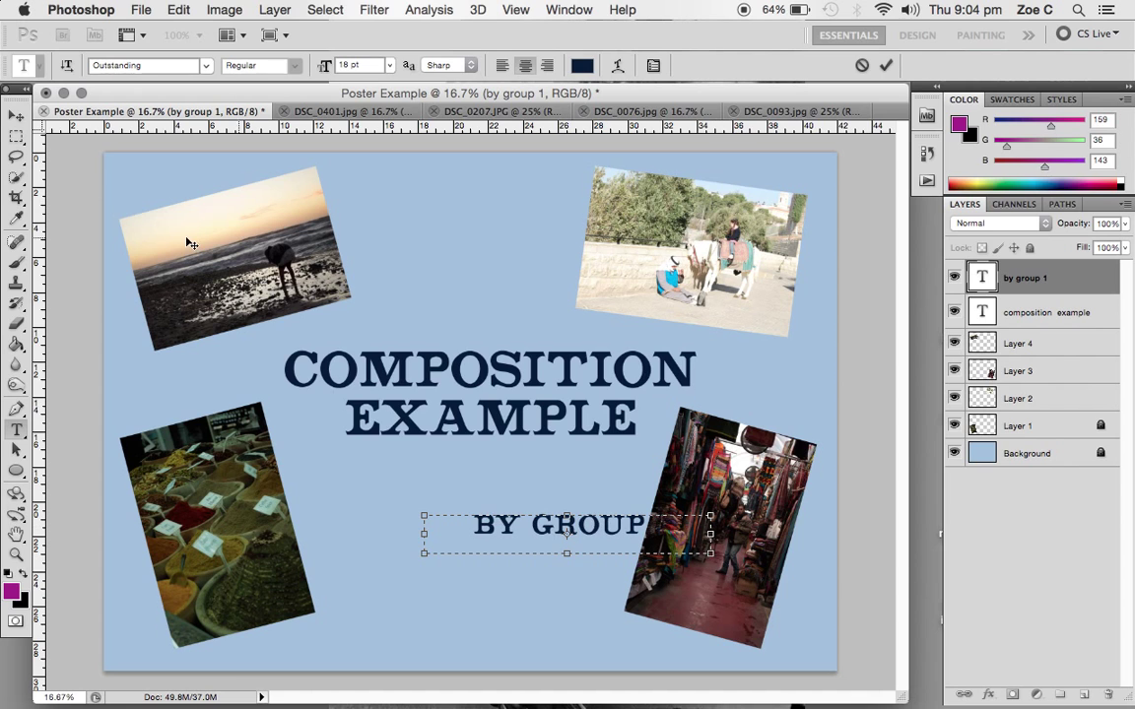
click(16, 115)
drag(591, 528, 529, 523)
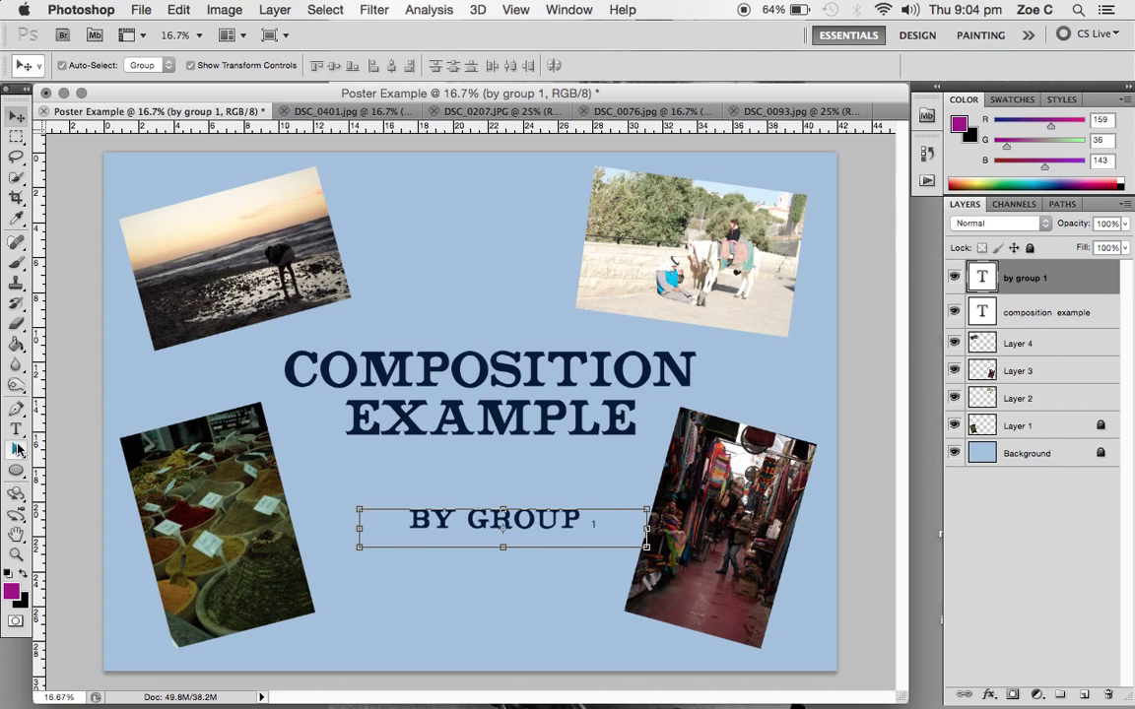
- Delete the stray trailing characters after the subtitle text
click(16, 430)
click(568, 522)
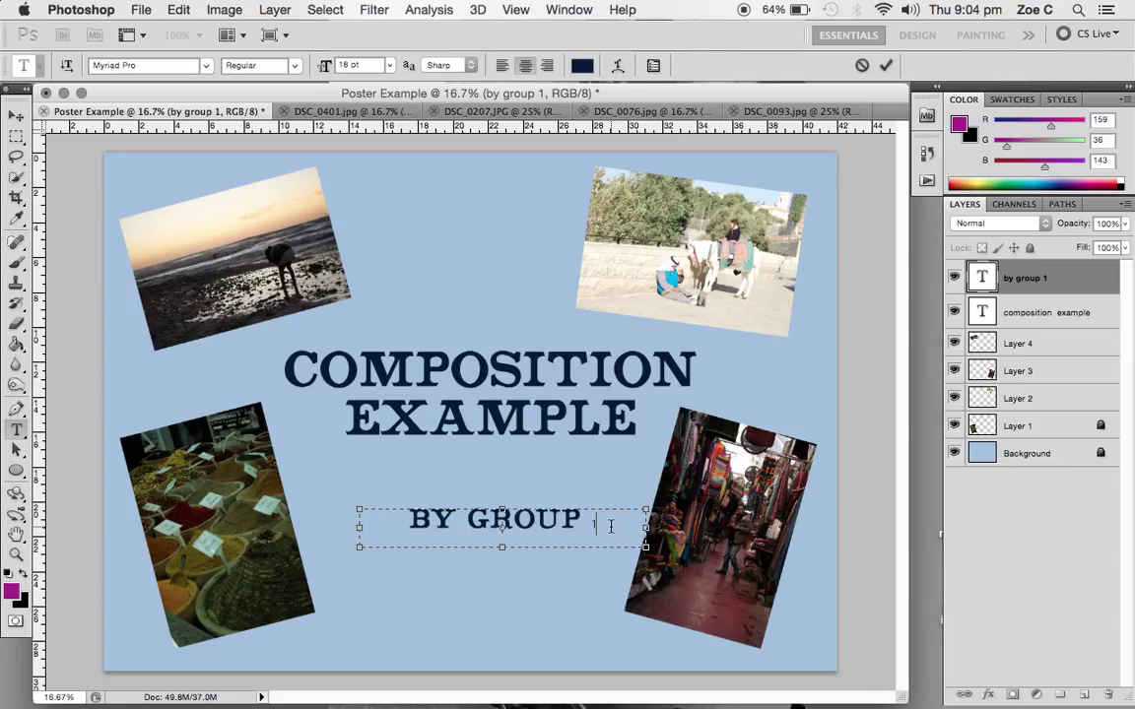
key(BackSpace)
key(BackSpace)
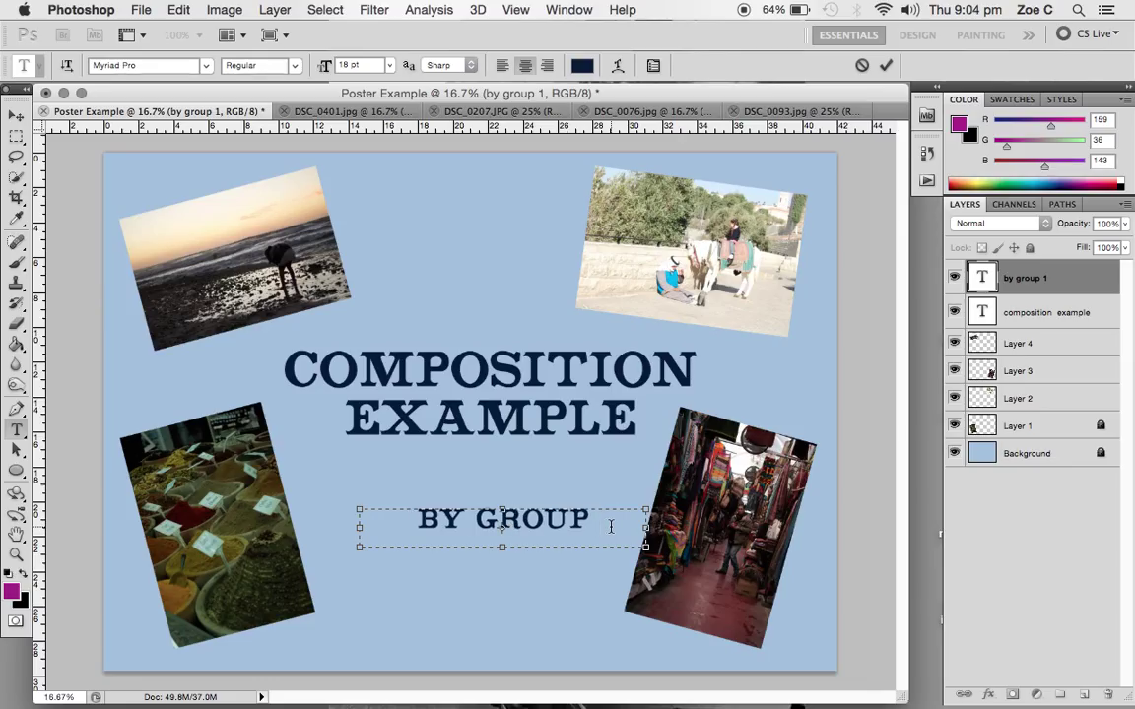
key(BackSpace)
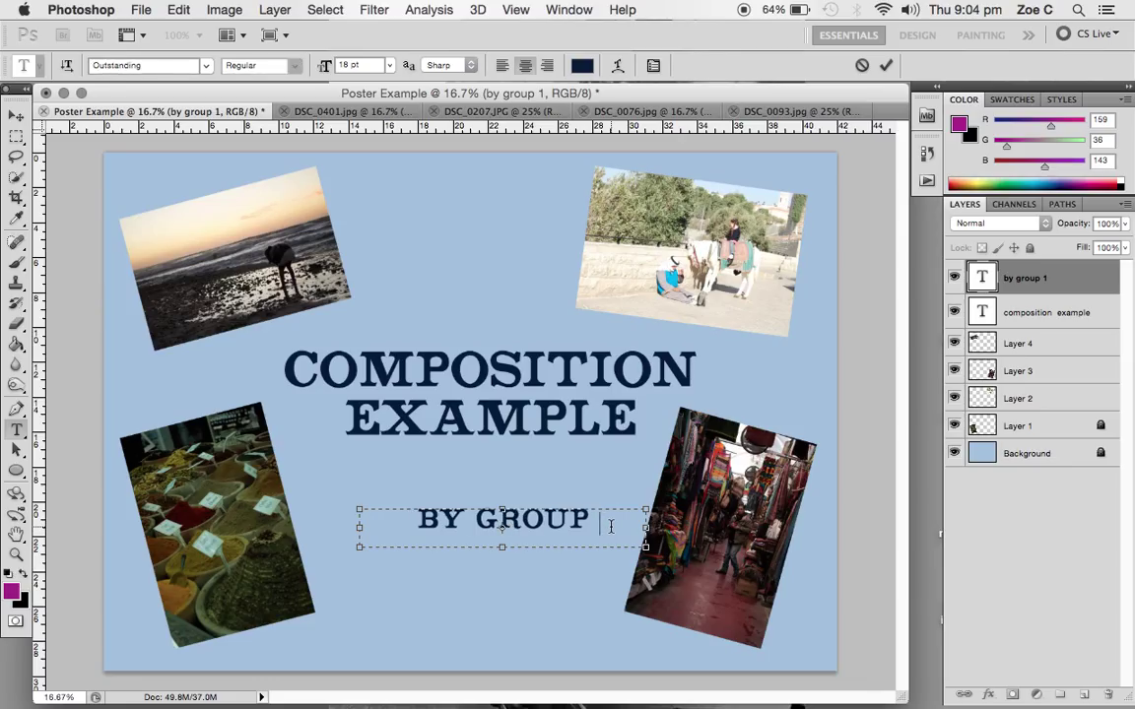
- Finish the 'BY GROUP ONE' subtitle text and scale it down to about 68%
text(ONE)
click(16, 115)
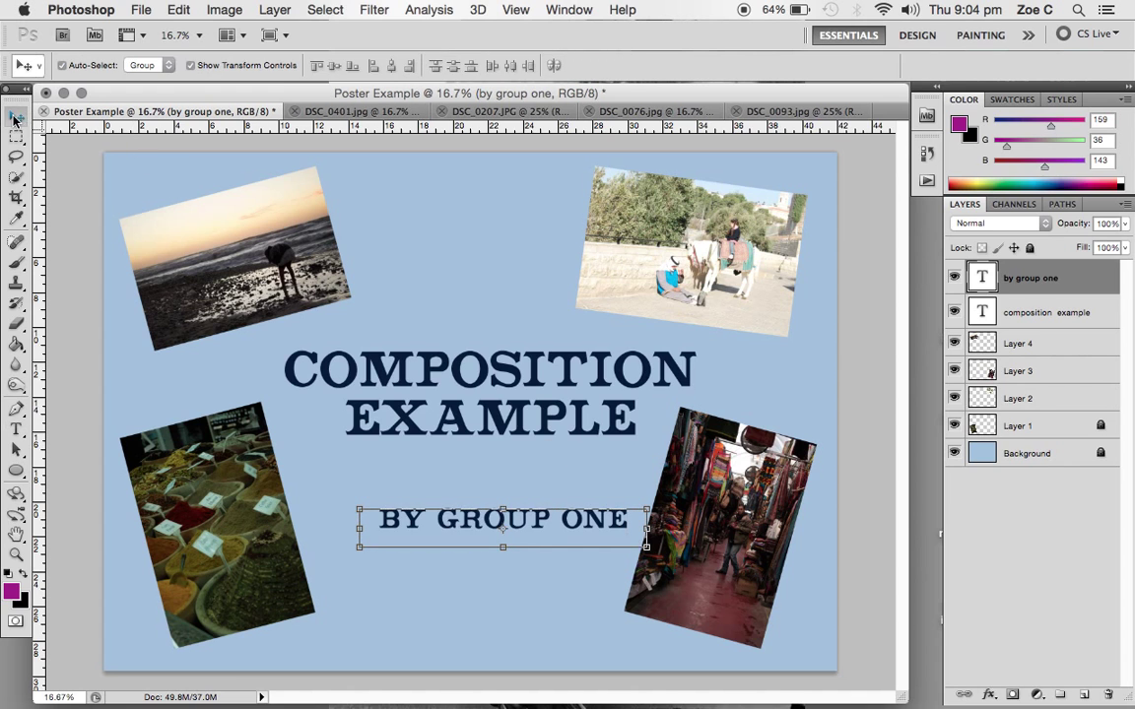
drag(647, 548, 556, 535)
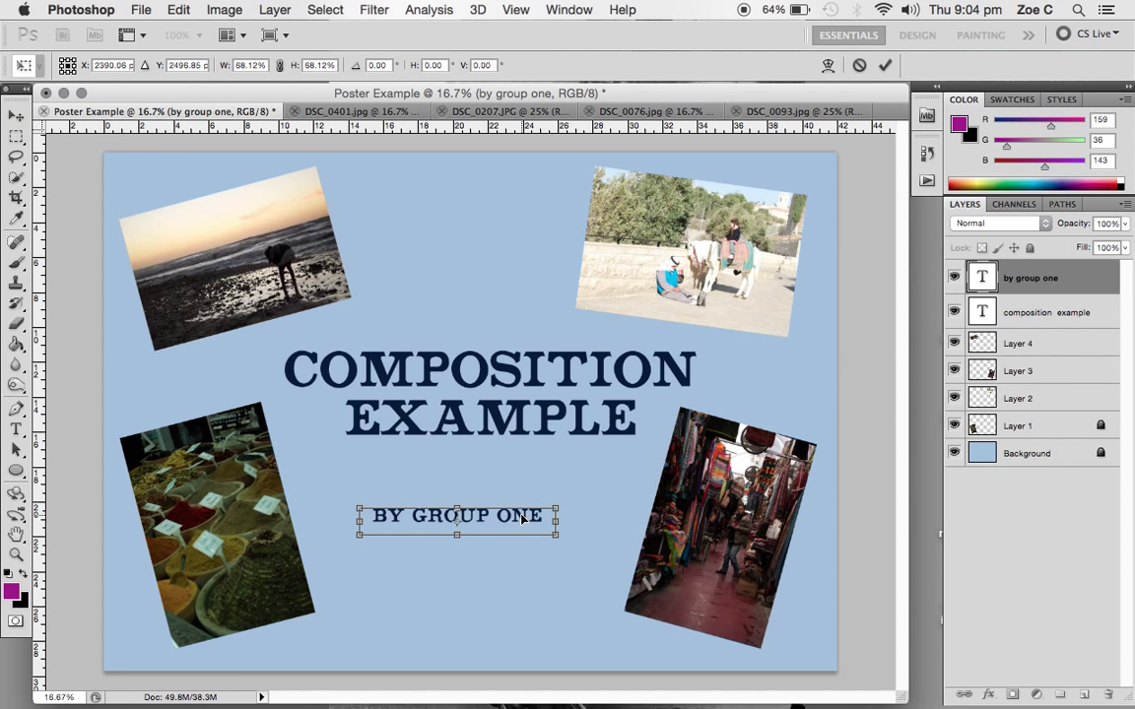
click(17, 117)
click(714, 262)
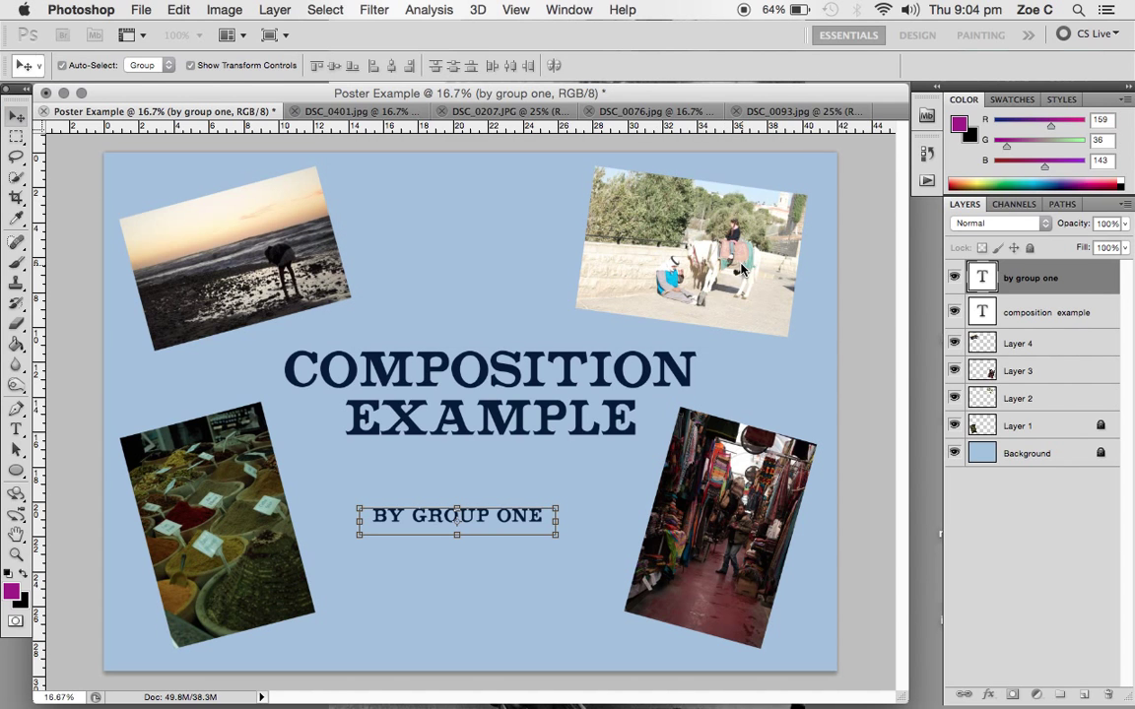
- Position the subtitle directly beneath the EXAMPLE line, fine-tuning with arrow-key nudges
drag(470, 506, 573, 455)
key(shift+Left)
key(shift+Left)
key(shift+Left)
key(shift+Left)
key(shift+Left)
key(shift+Left)
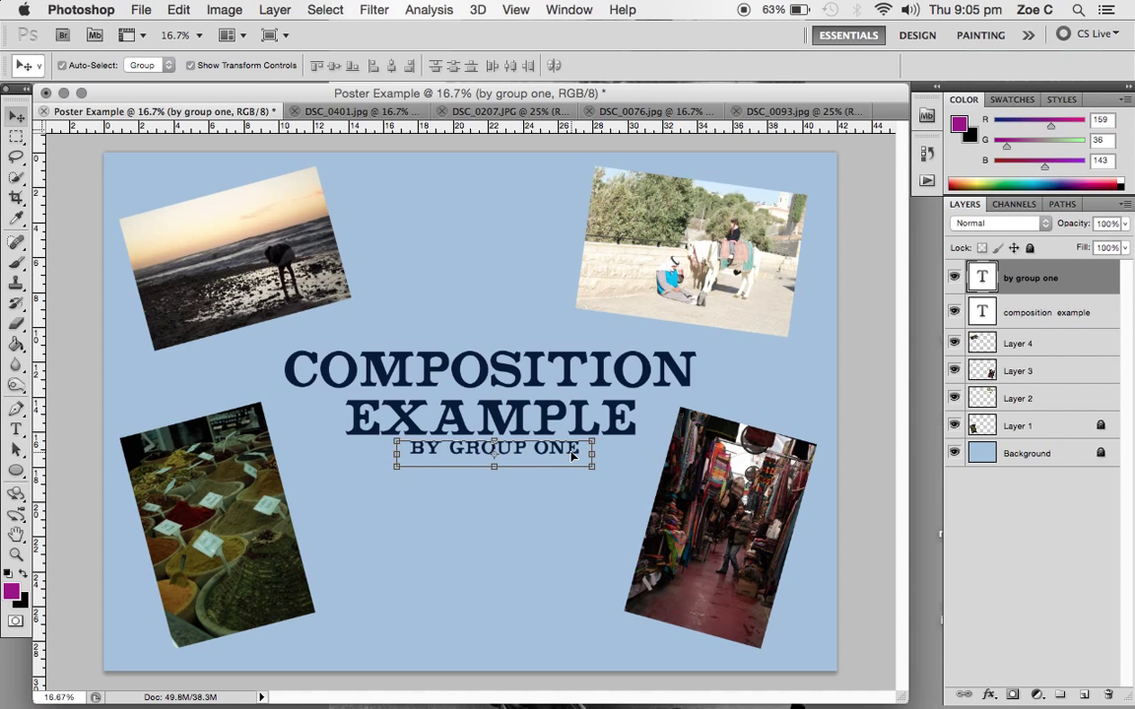
key(shift+Right)
key(shift+Right)
key(shift+Right)
key(shift+Down)
key(shift+Down)
key(shift+Left)
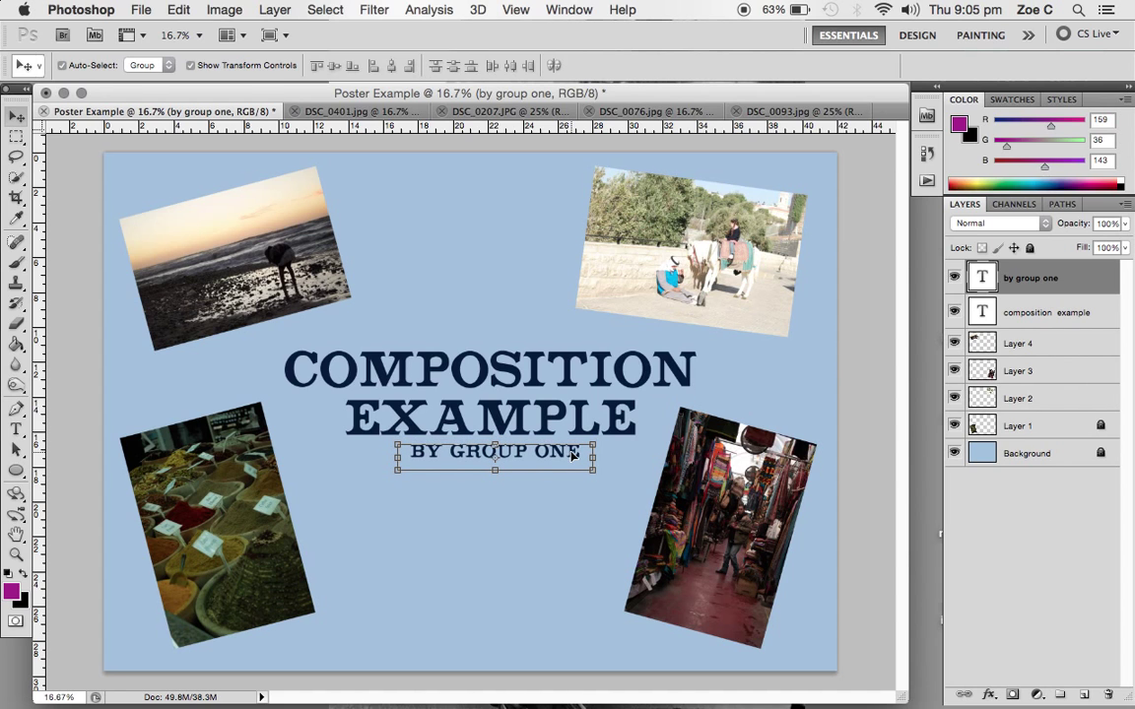
click(523, 240)
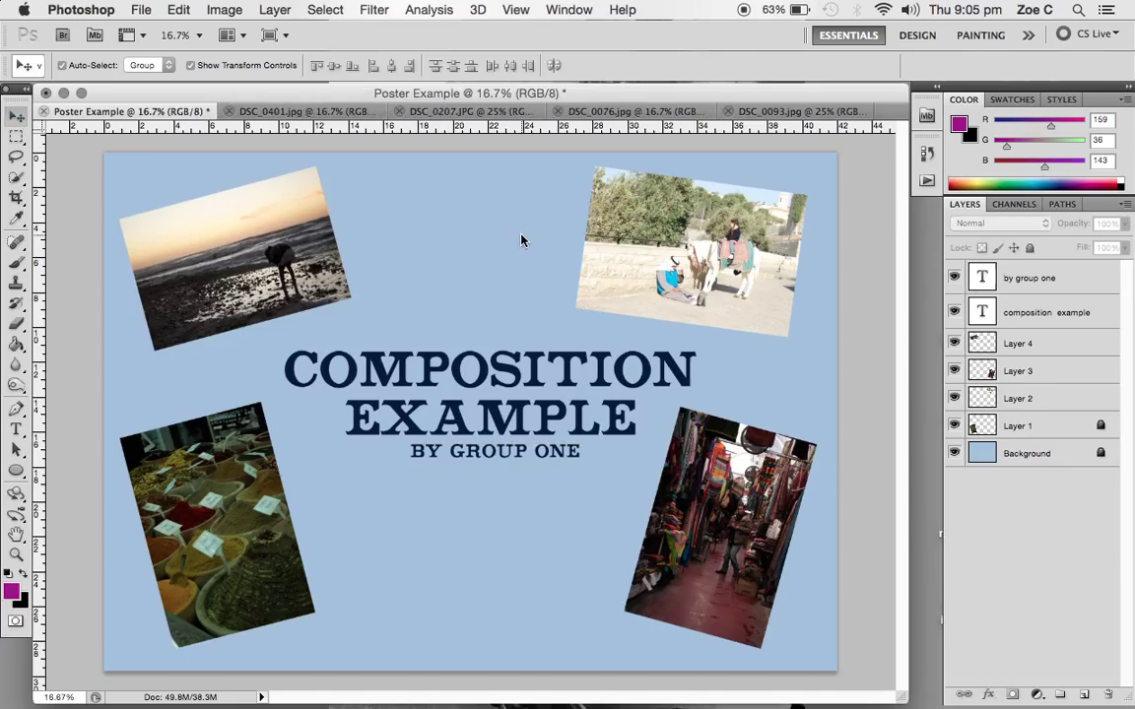